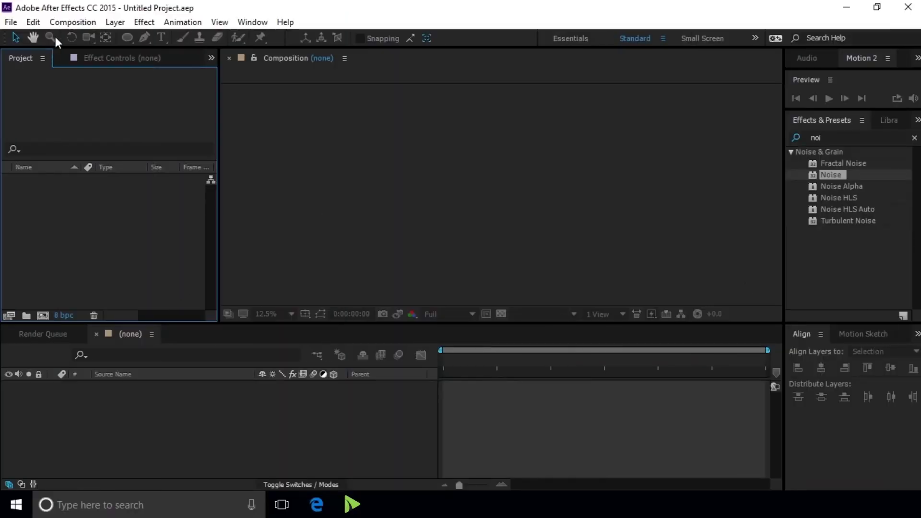
Create five compositions with default settings, Comp 1 through Comp 5
left_click(73, 23)
left_click(89, 36)
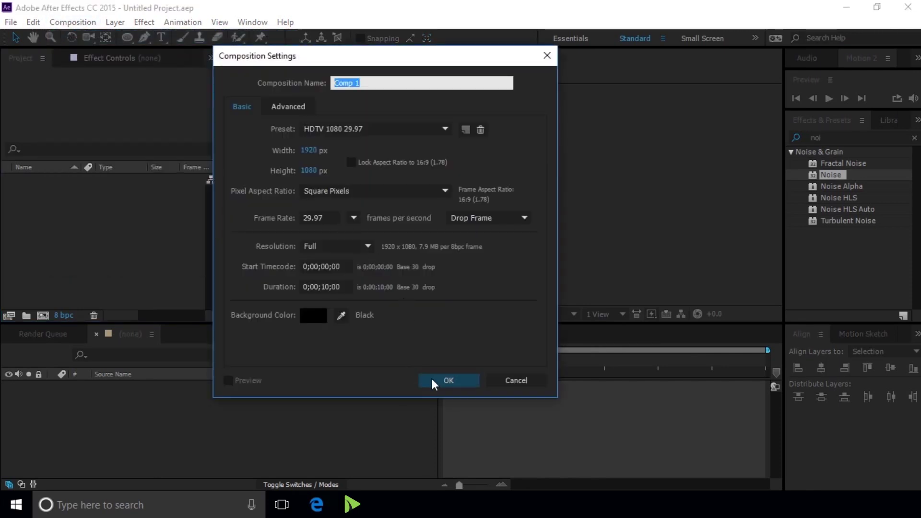
left_click(430, 382)
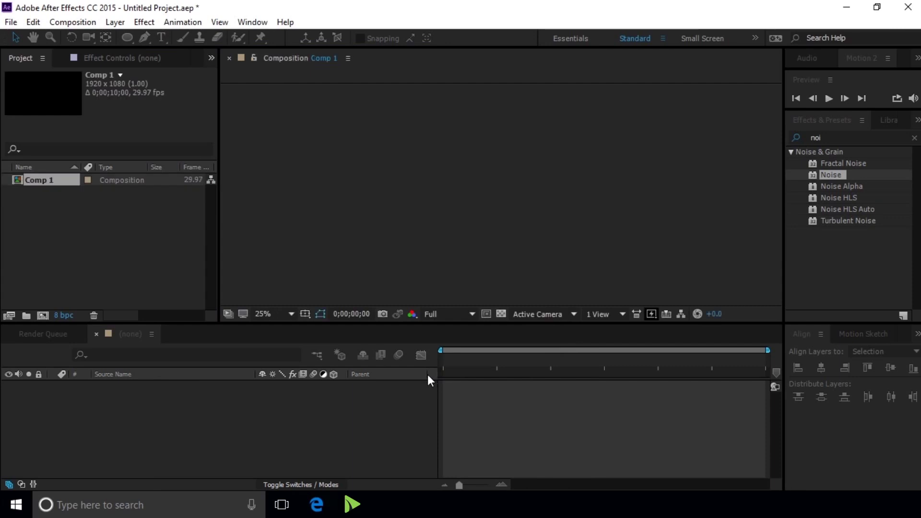
left_click(89, 23)
left_click(104, 37)
left_click(443, 381)
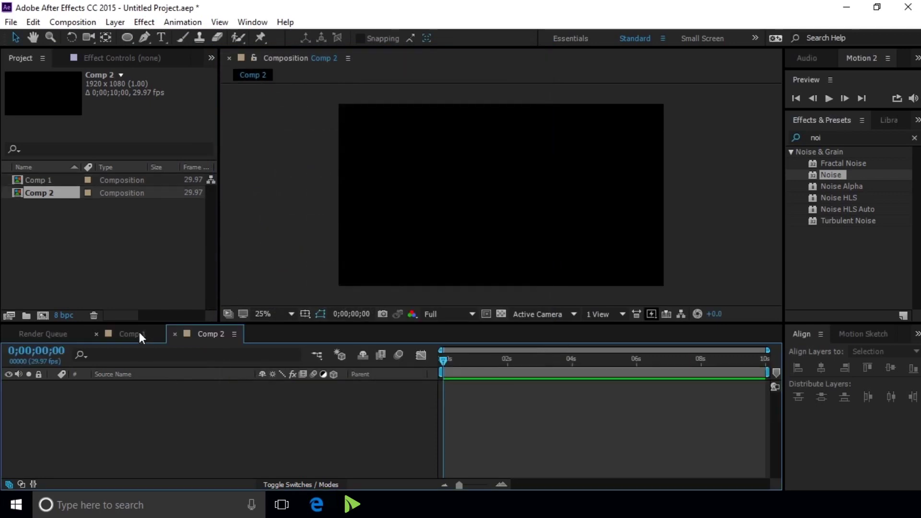
left_click(79, 25)
left_click(94, 37)
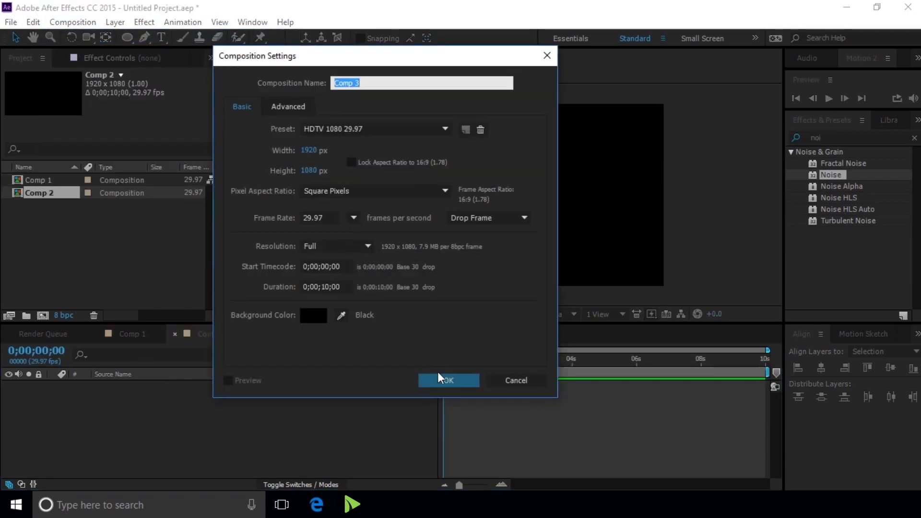
left_click(441, 378)
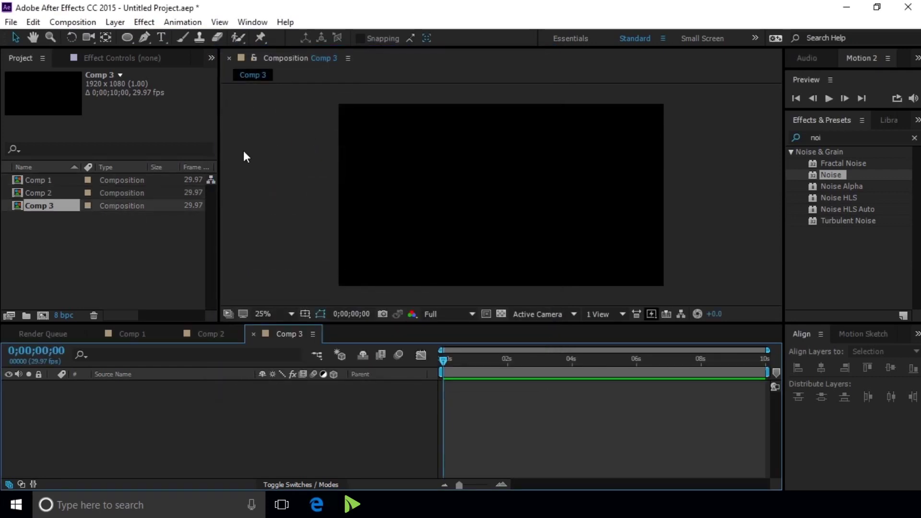
left_click(84, 23)
left_click(79, 37)
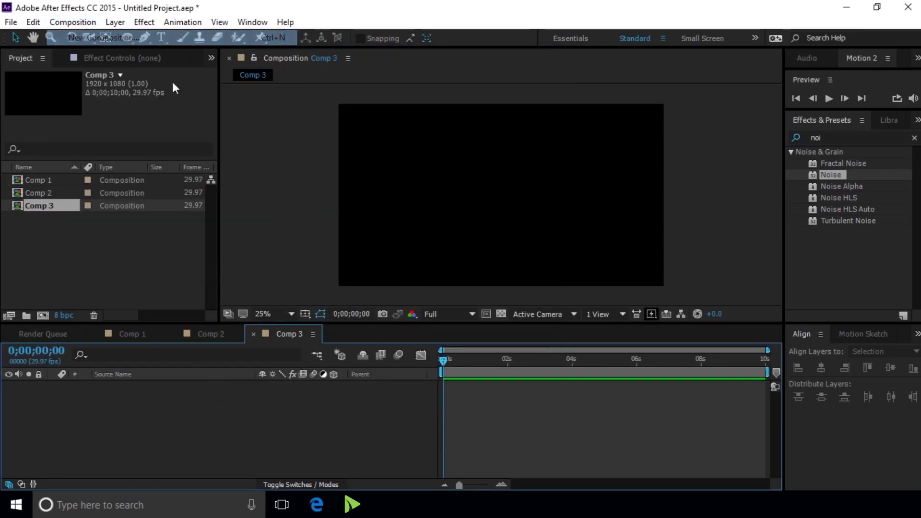
left_click(424, 382)
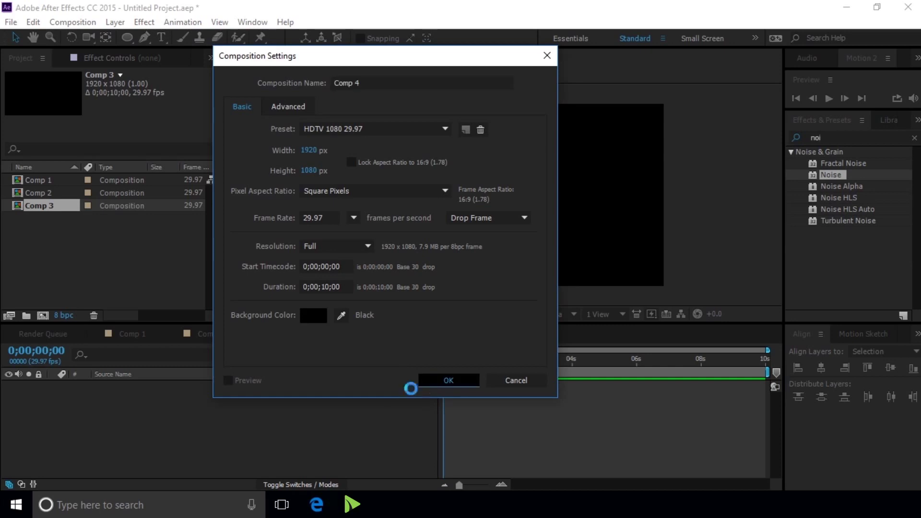
left_click(82, 22)
left_click(103, 36)
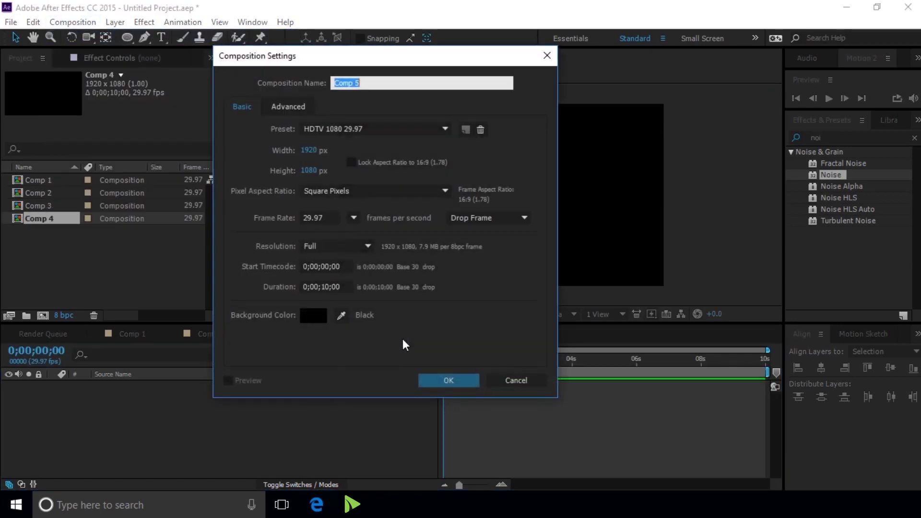
left_click(447, 380)
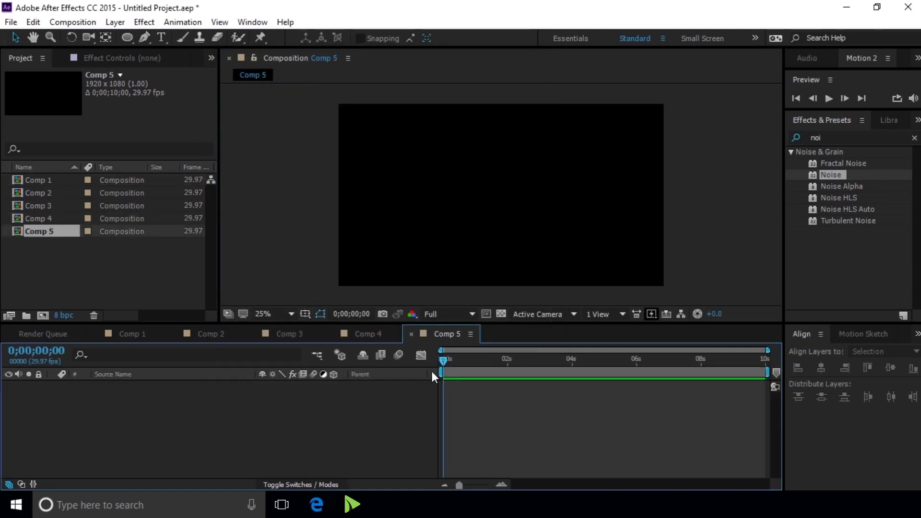
Create a composition named Main and move its timeline tab to the front
left_click(70, 22)
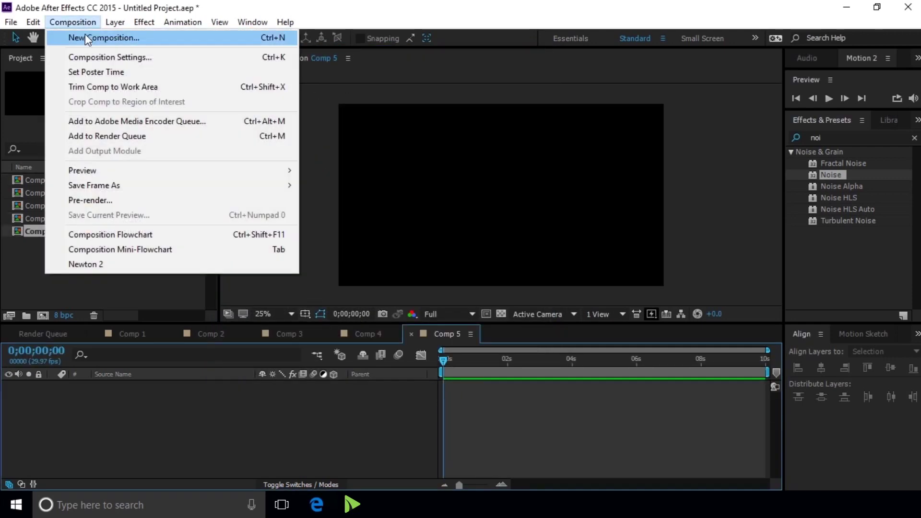
left_click(85, 34)
type("Main")
key("Return")
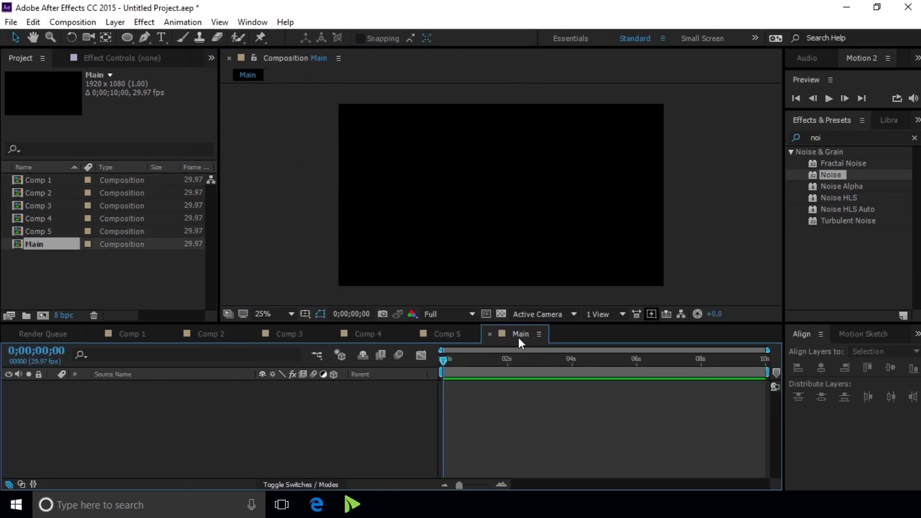
left_click_drag(472, 340, 130, 347)
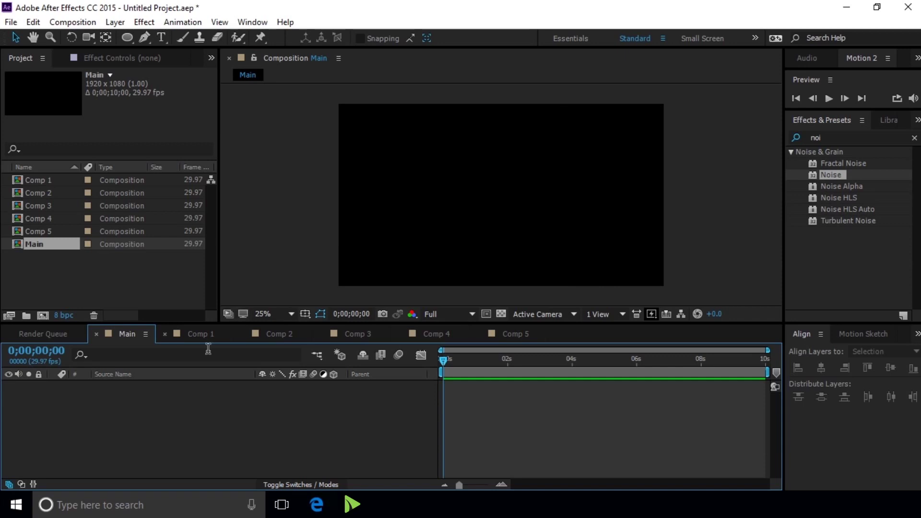
Open the import dialog in the HOW TO MAKE image folder
left_click(141, 291)
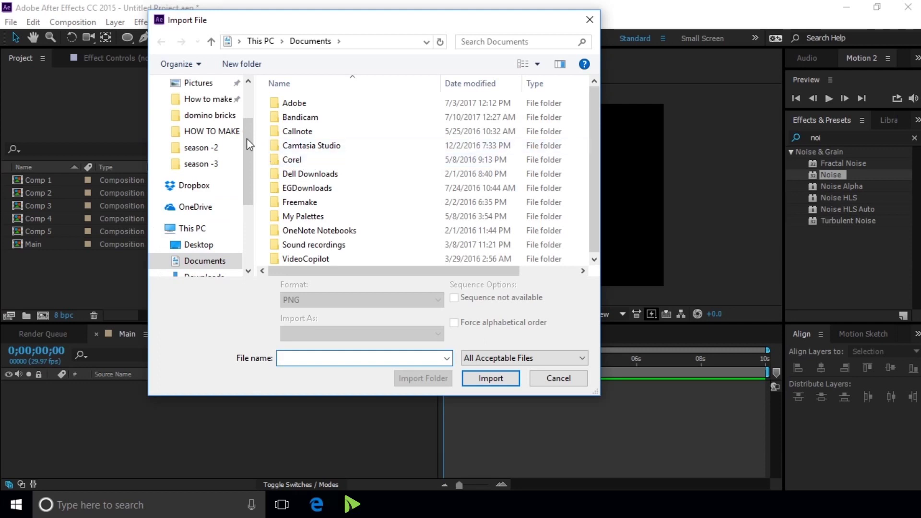
left_click(231, 134)
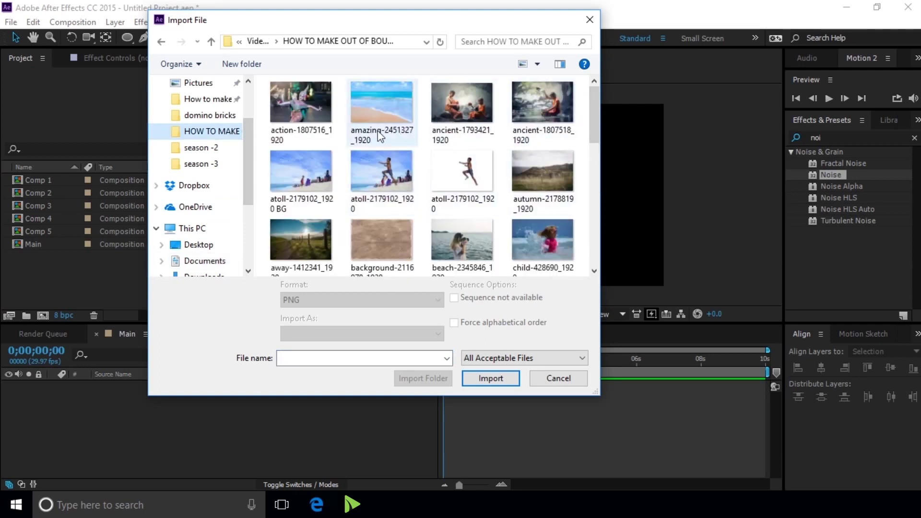
scroll(205, 127, "up", 2)
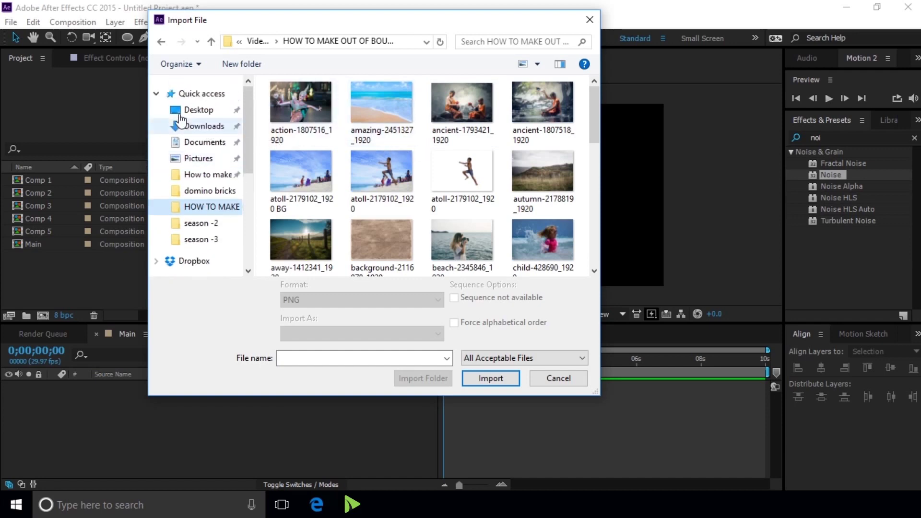
left_click(156, 94)
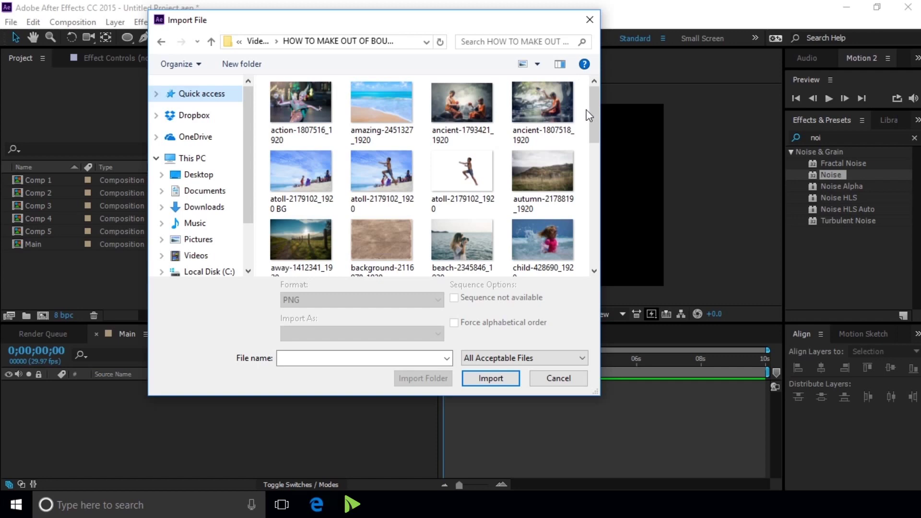
Select both ancient photos, the atoll images, children-1807511 and summer-2337955, and import them
left_click(480, 113)
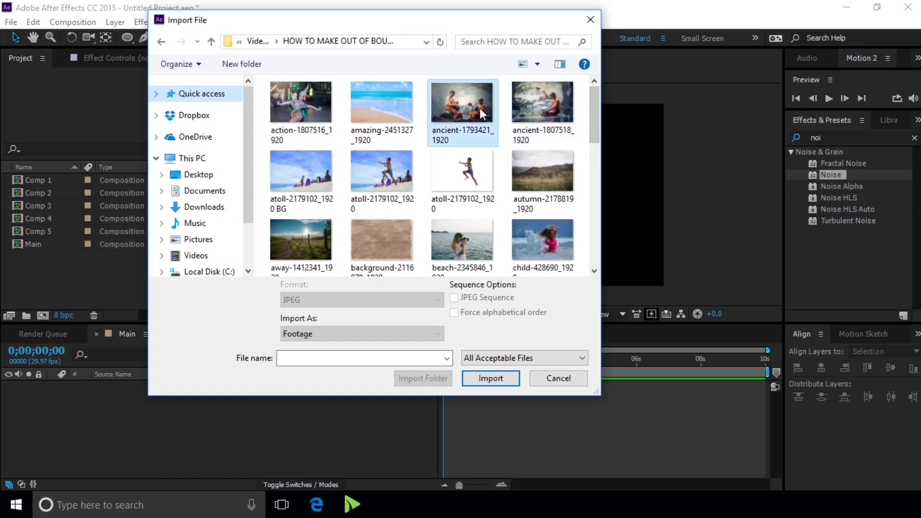
left_click(533, 105, "ctrl")
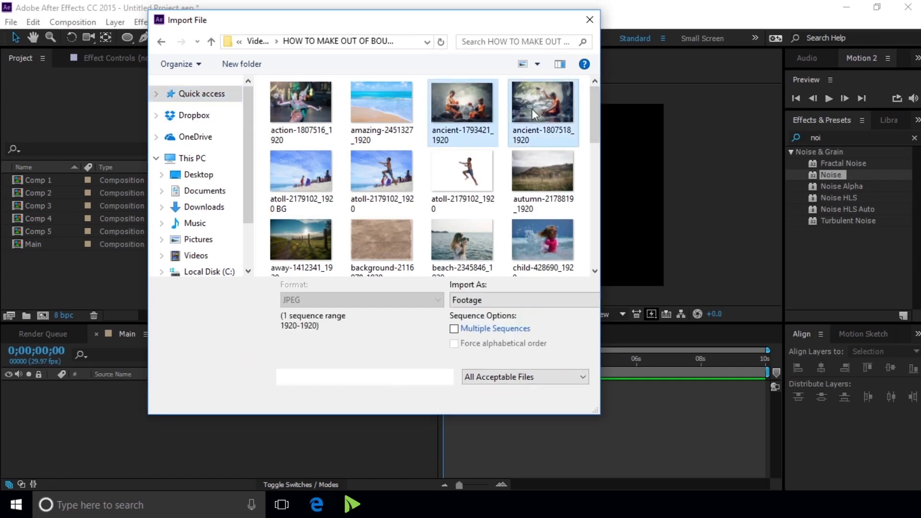
left_click(312, 174, "ctrl")
left_click(461, 172, "ctrl")
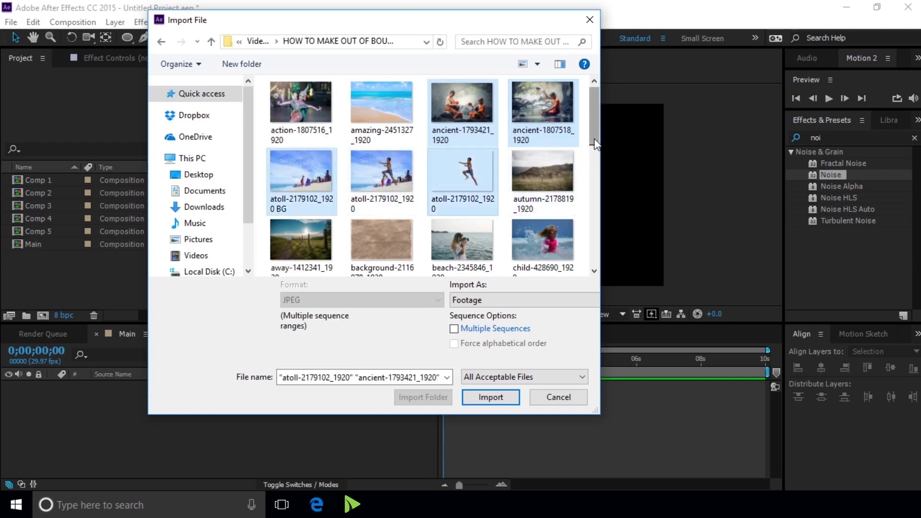
left_click_drag(596, 141, 596, 173)
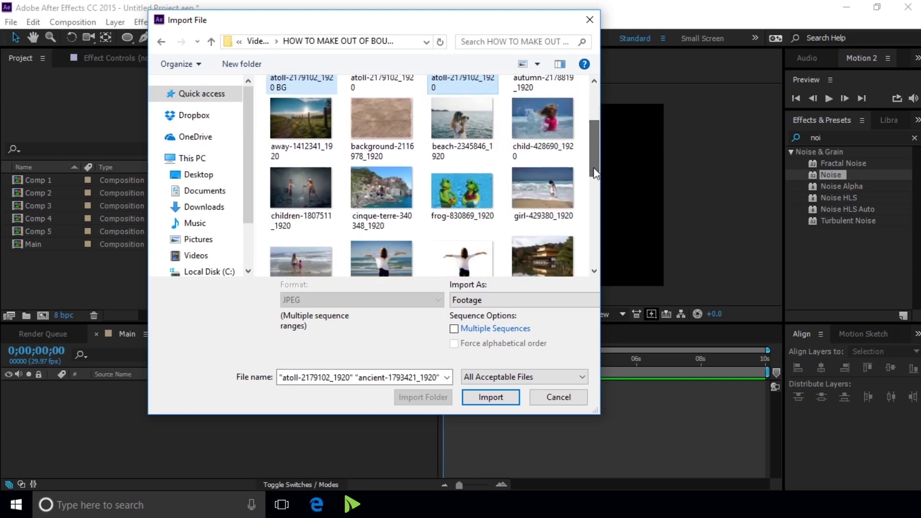
left_click(320, 197, "ctrl")
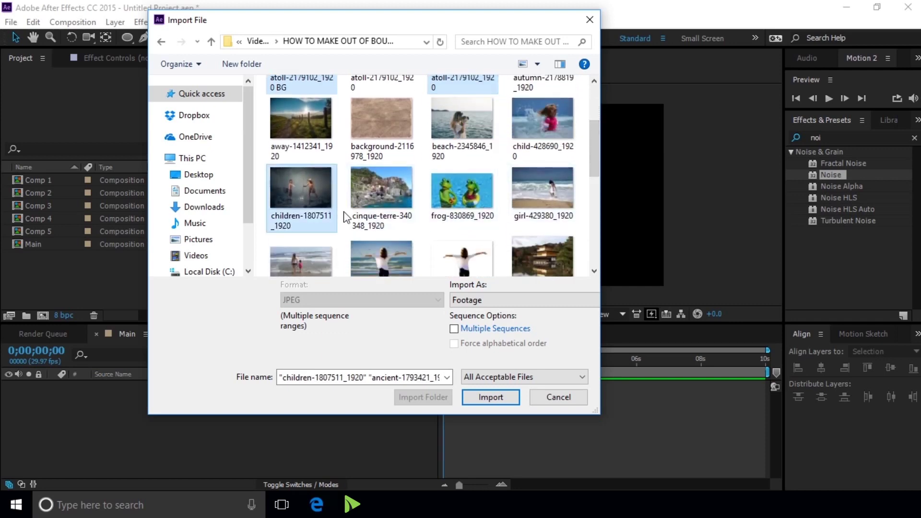
left_click_drag(594, 144, 595, 225)
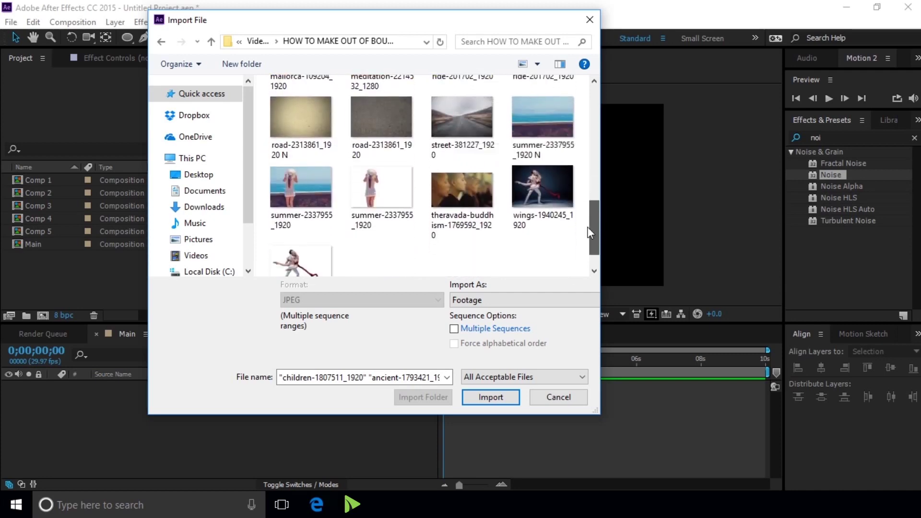
left_click(310, 185, "ctrl")
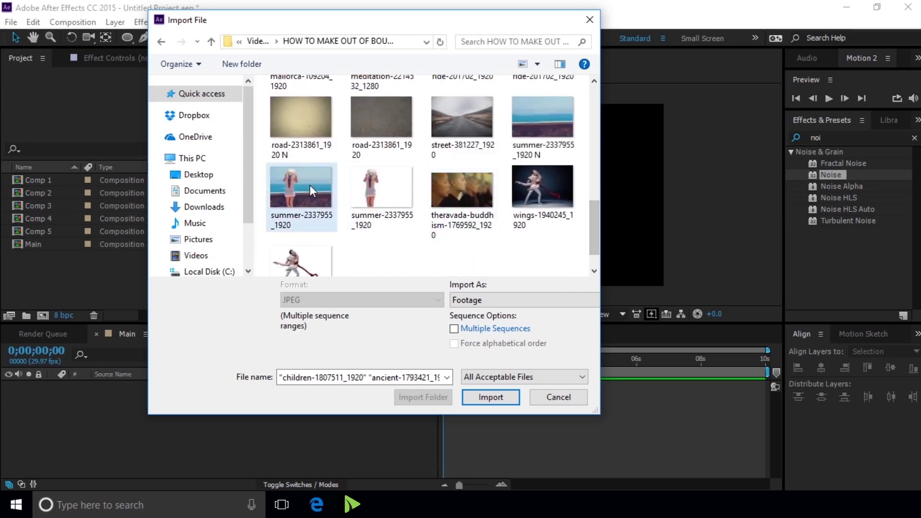
left_click(477, 403)
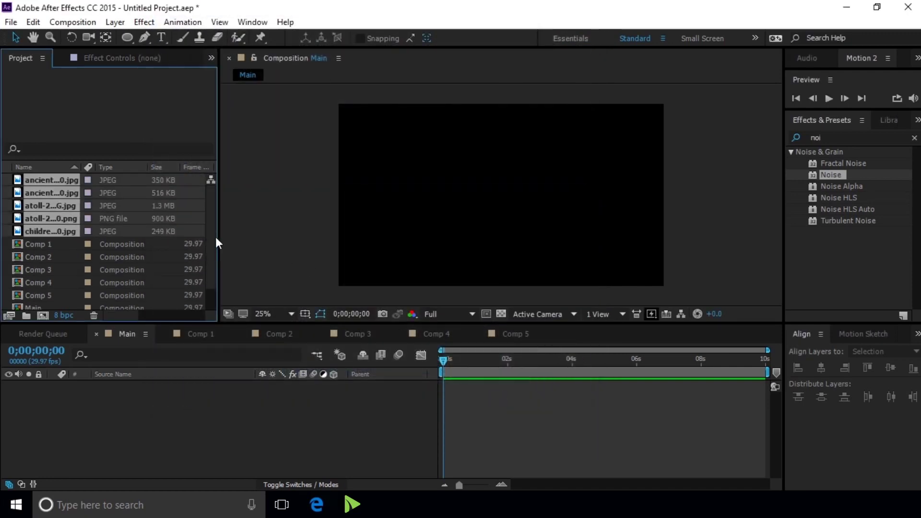
Select the imported photos in the Project panel to check their details
left_click(229, 396)
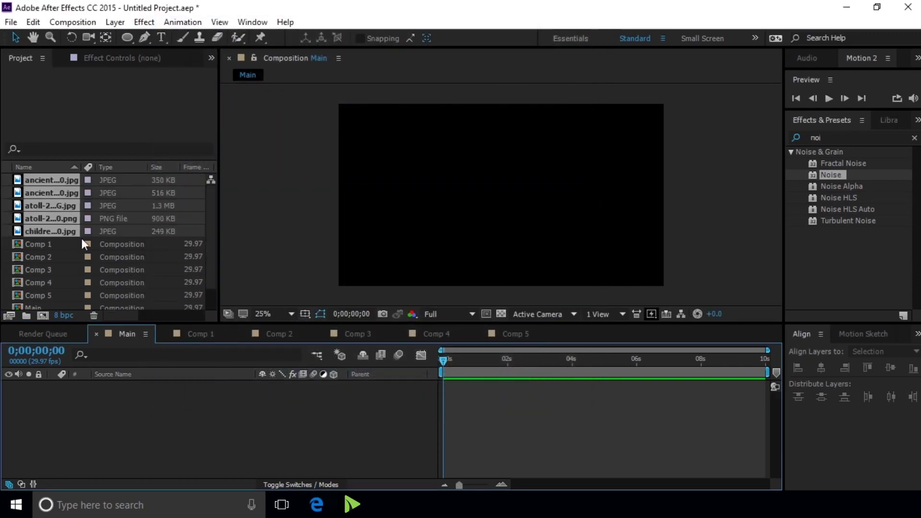
left_click(68, 249)
left_click(70, 232)
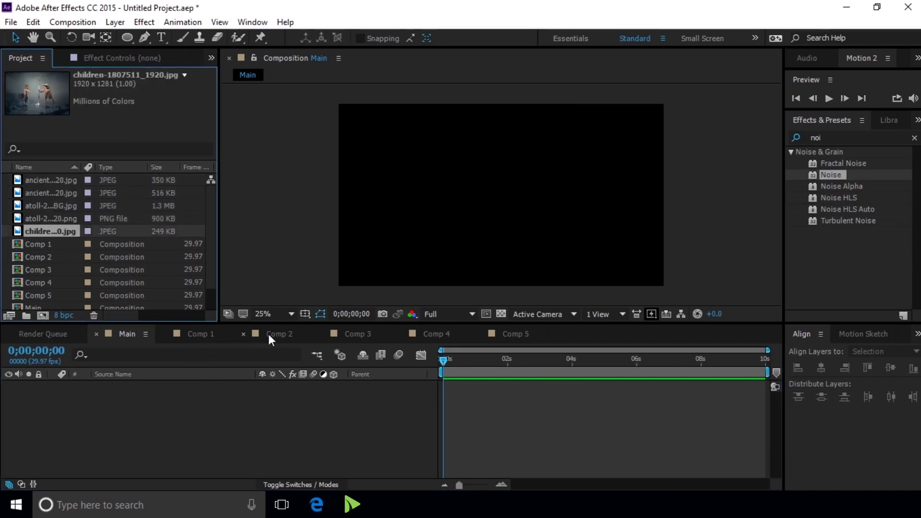
left_click(53, 184)
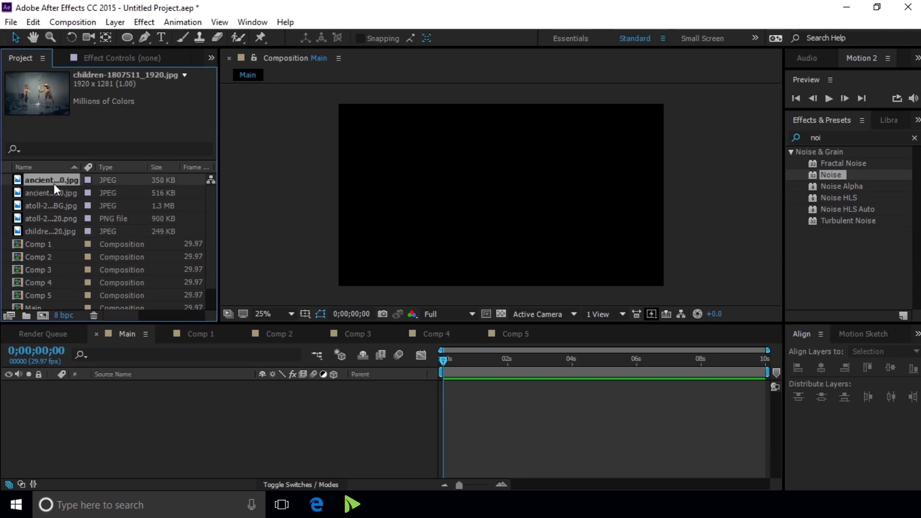
left_click(58, 192)
left_click(62, 205)
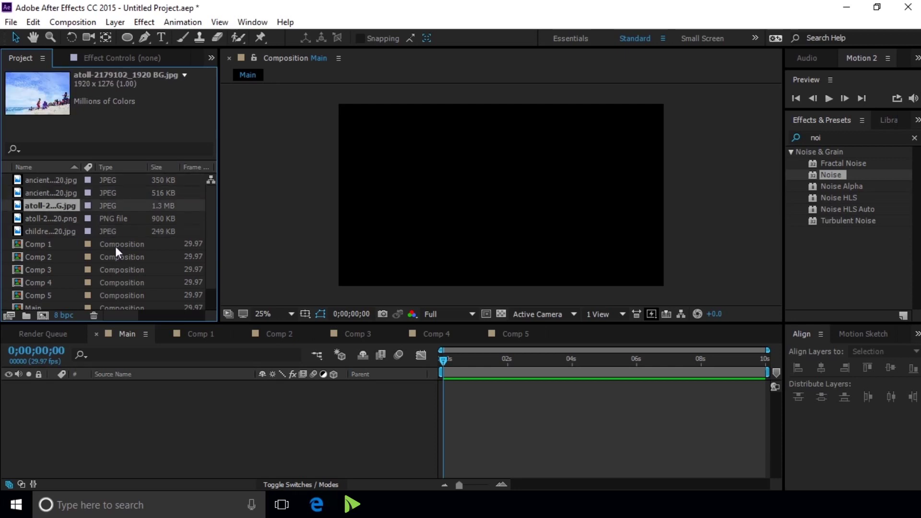
Add the atoll BG photo to Comp 1 and the children photo to Comp 2
left_click(197, 334)
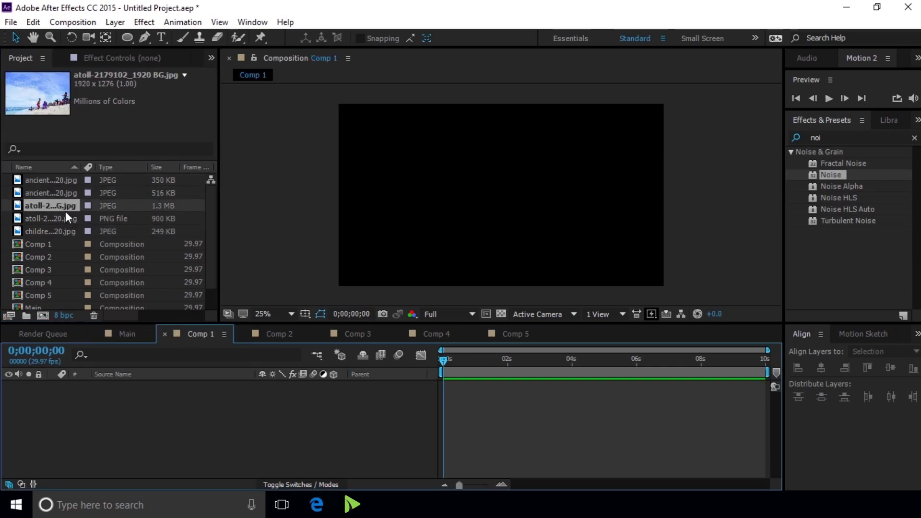
left_click_drag(67, 217, 143, 399)
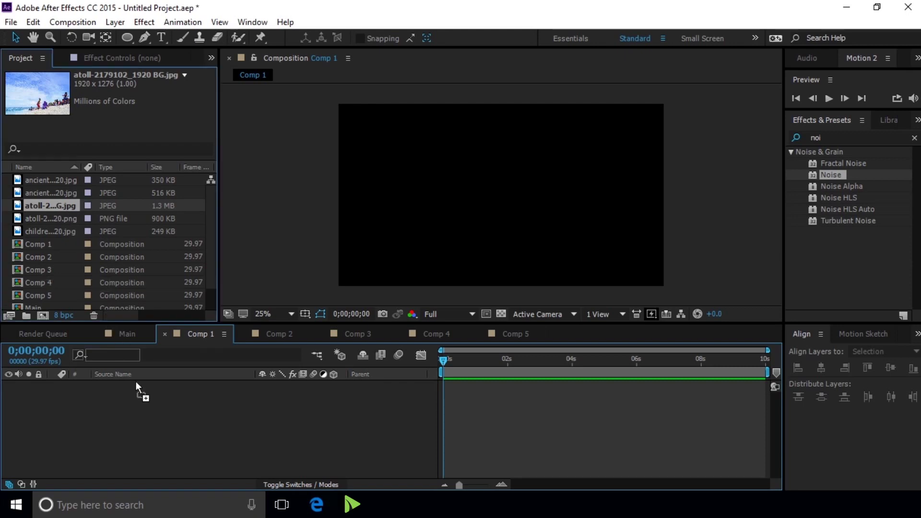
left_click_drag(142, 399, 143, 400)
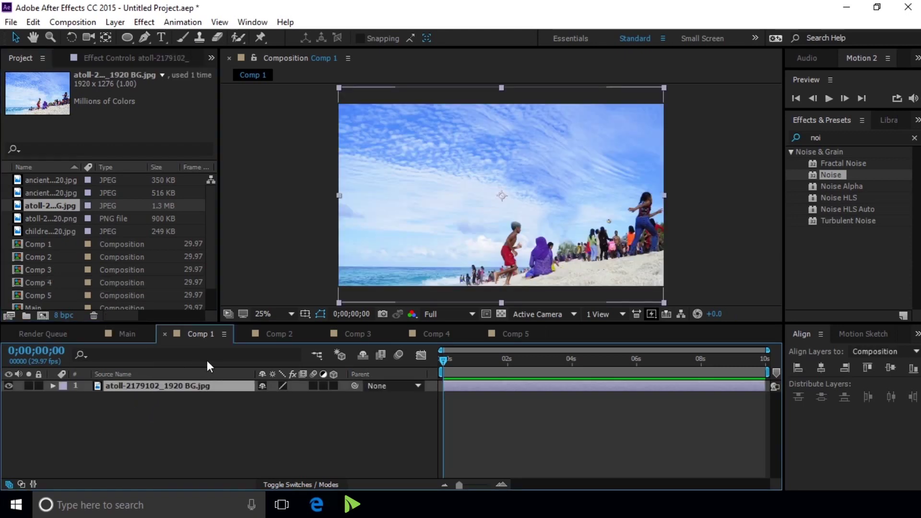
left_click(286, 334)
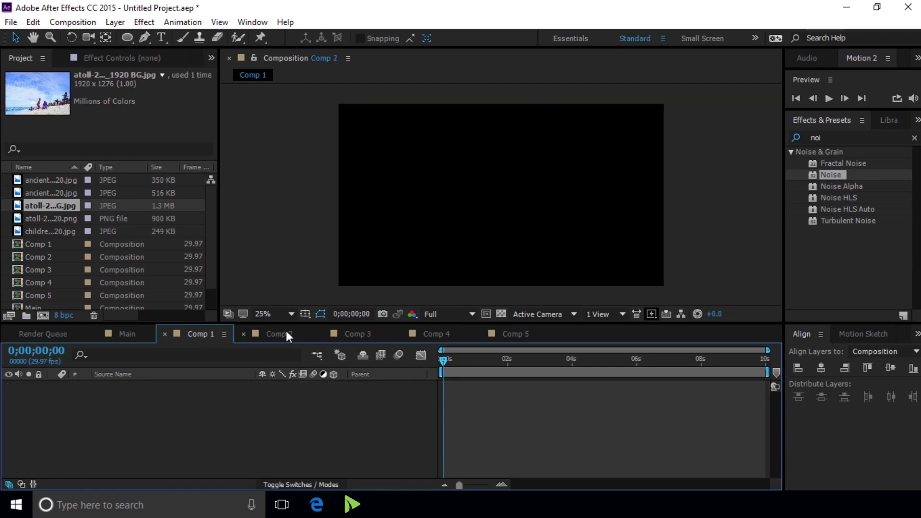
left_click(63, 195)
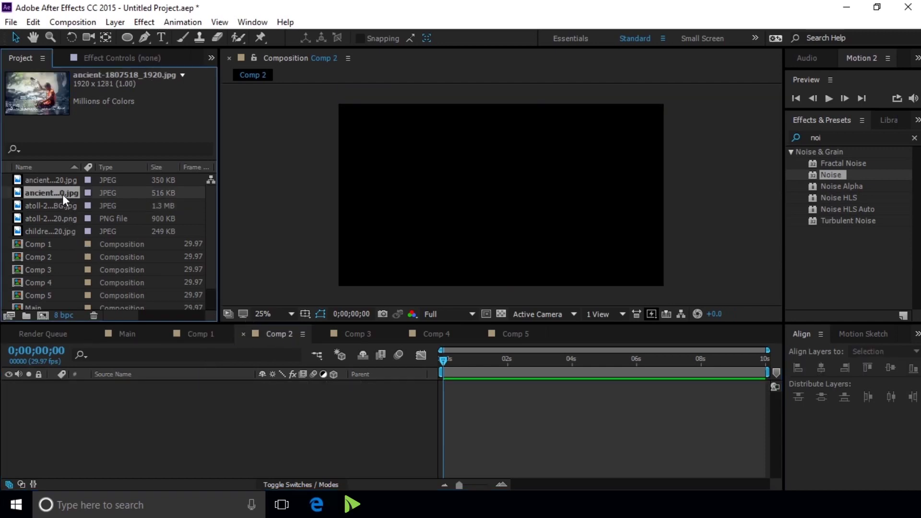
left_click(64, 181)
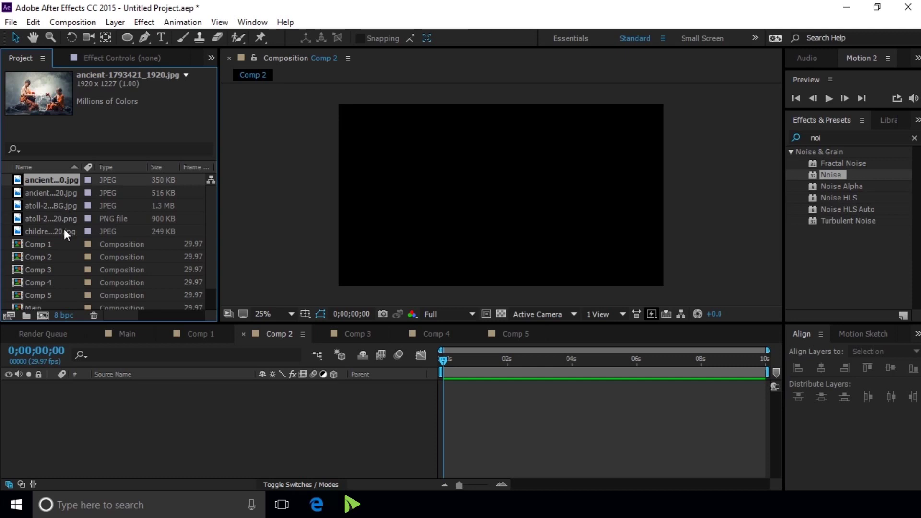
left_click_drag(64, 228, 128, 337)
left_click_drag(211, 464, 212, 464)
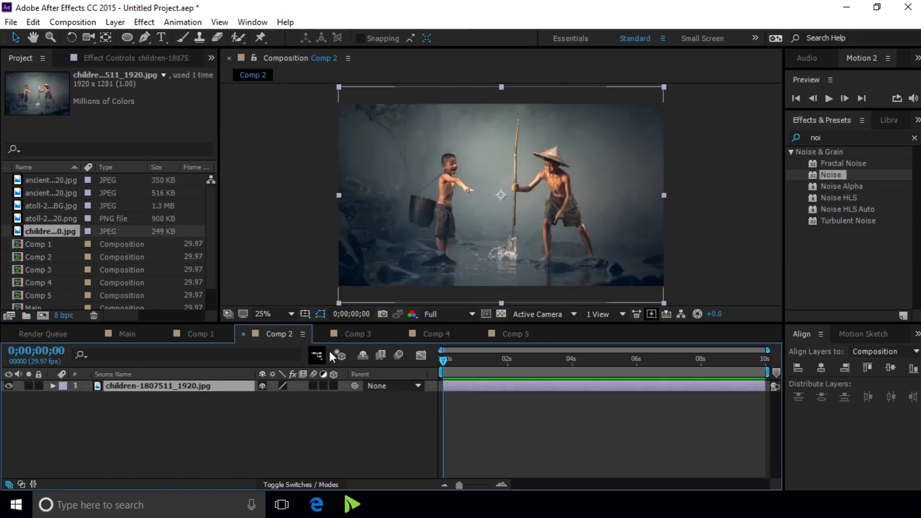
Add ancient-1807518 to Comp 3, ancient-1793421 to Comp 4 and summer-2337955 to Comp 5
left_click(351, 334)
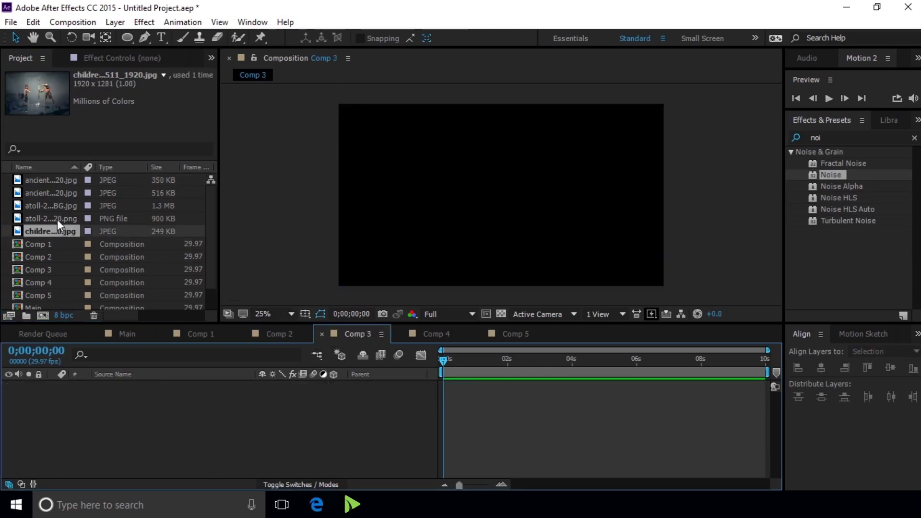
left_click(57, 219)
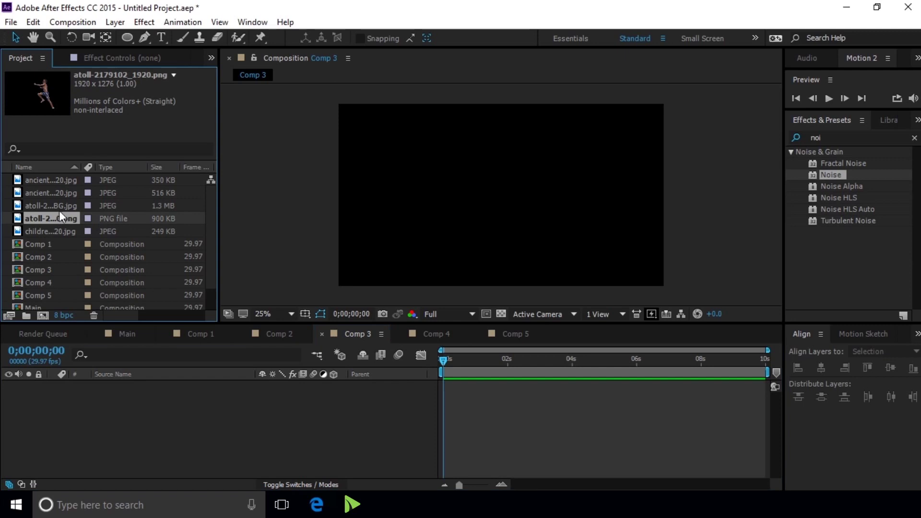
left_click(59, 206)
left_click_drag(60, 192, 202, 407)
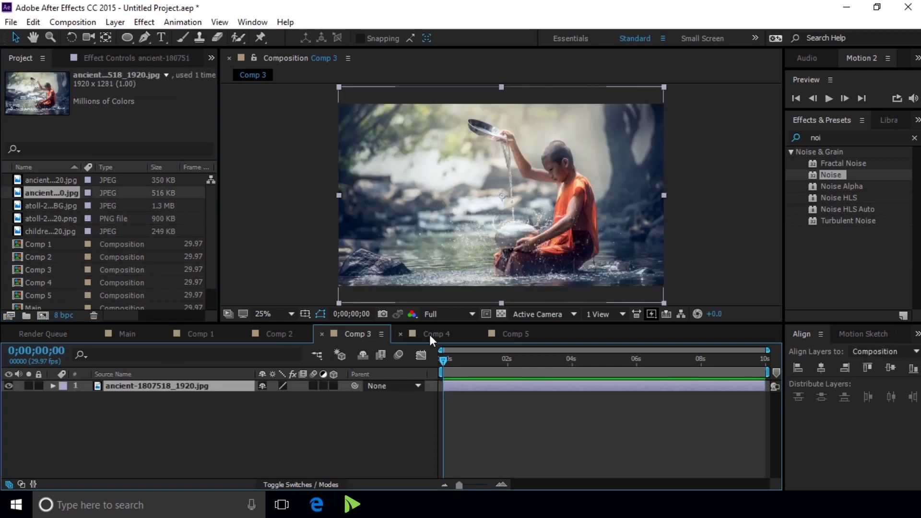
left_click(431, 335)
left_click_drag(42, 182, 206, 408)
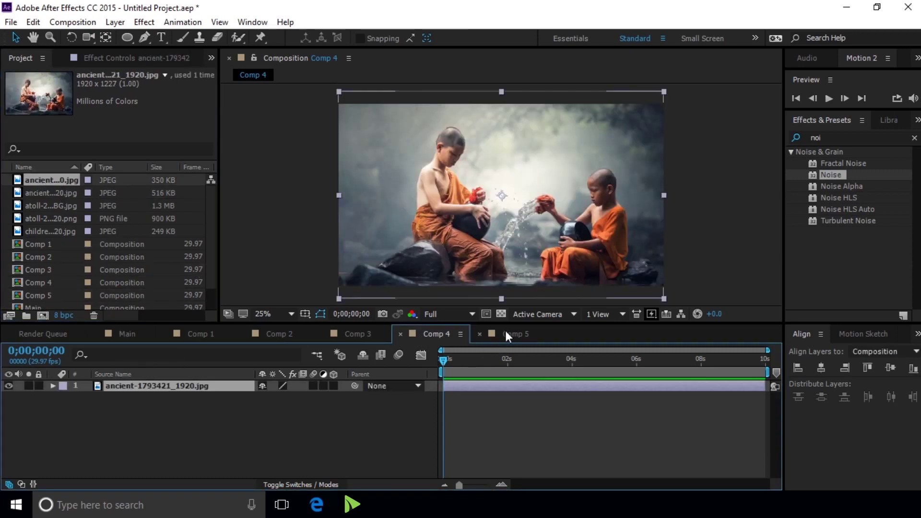
left_click(506, 333)
scroll(69, 240, "down", 2)
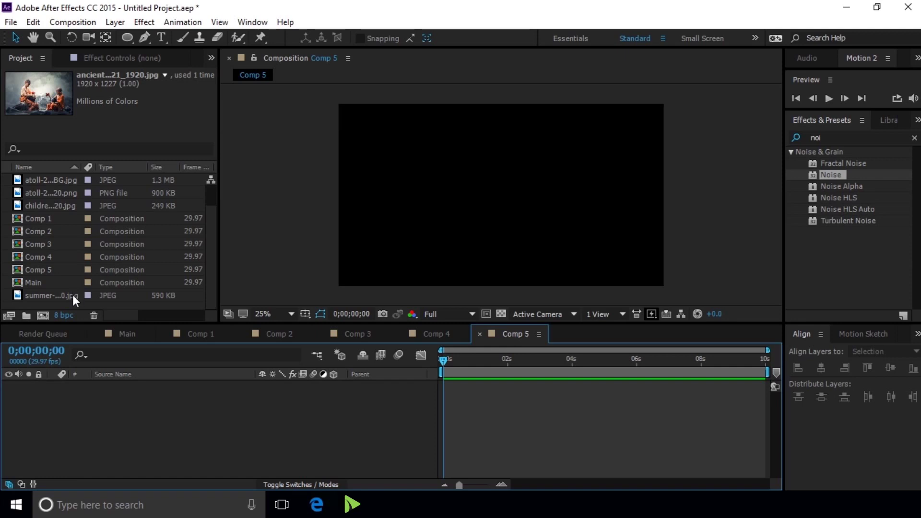
left_click_drag(73, 295, 167, 428)
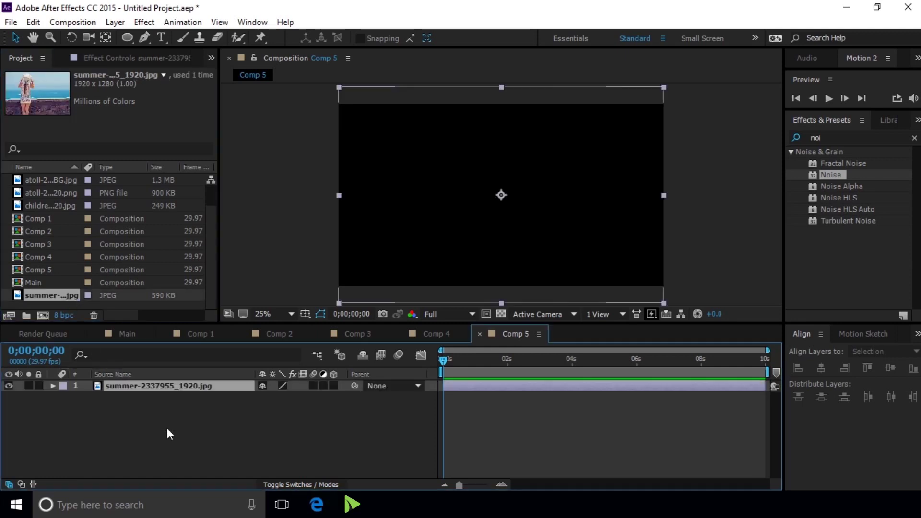
right_click(168, 427)
Add a light grey solid layer to Comp 5
mouse_move(283, 295)
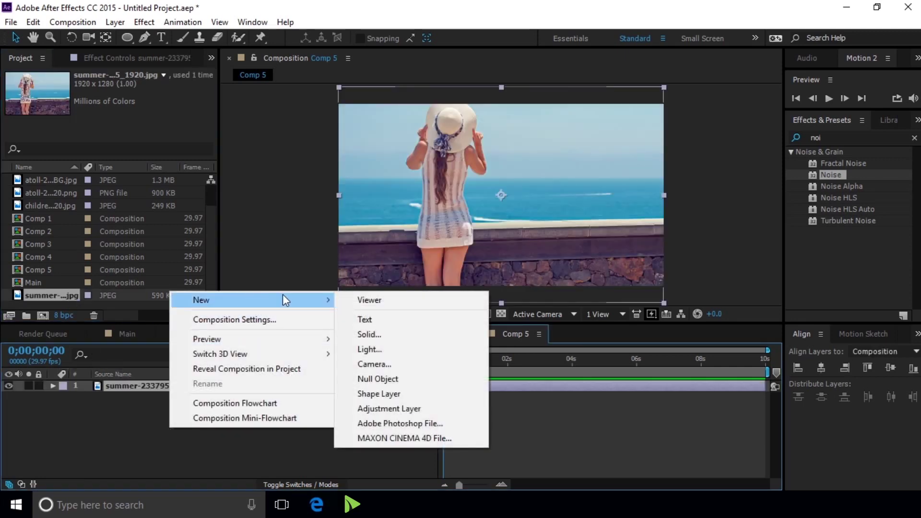
left_click(405, 334)
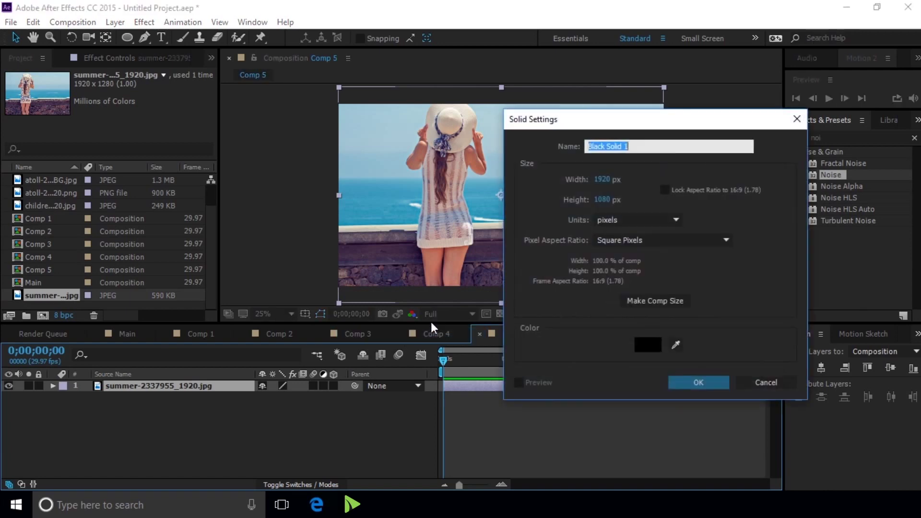
left_click(646, 342)
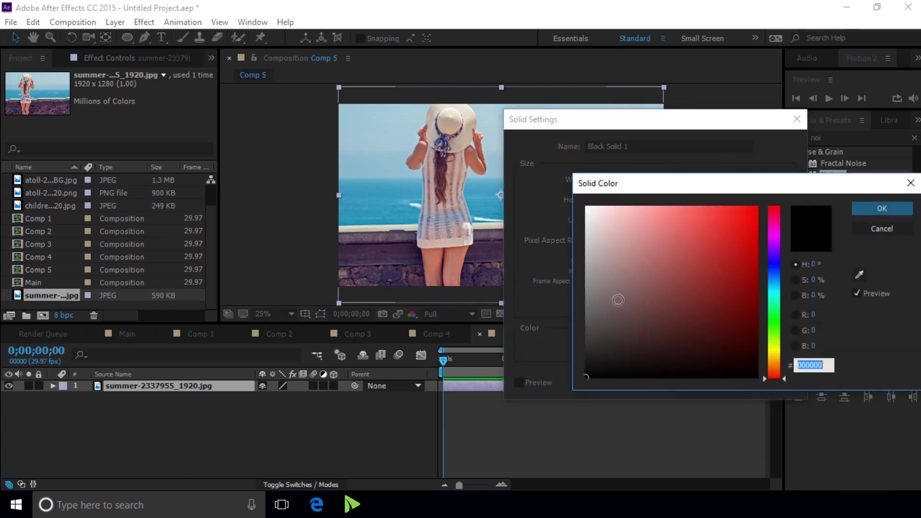
left_click_drag(606, 271, 579, 202)
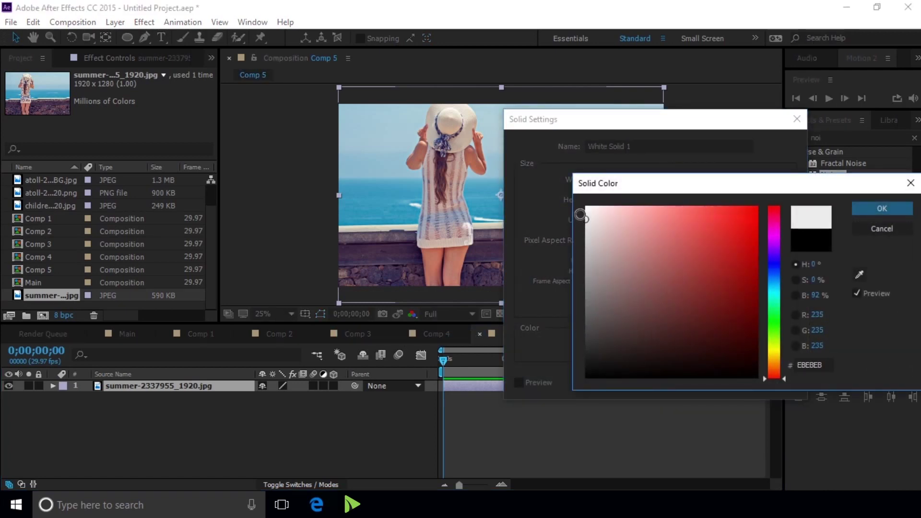
left_click_drag(578, 214, 578, 225)
left_click(877, 208)
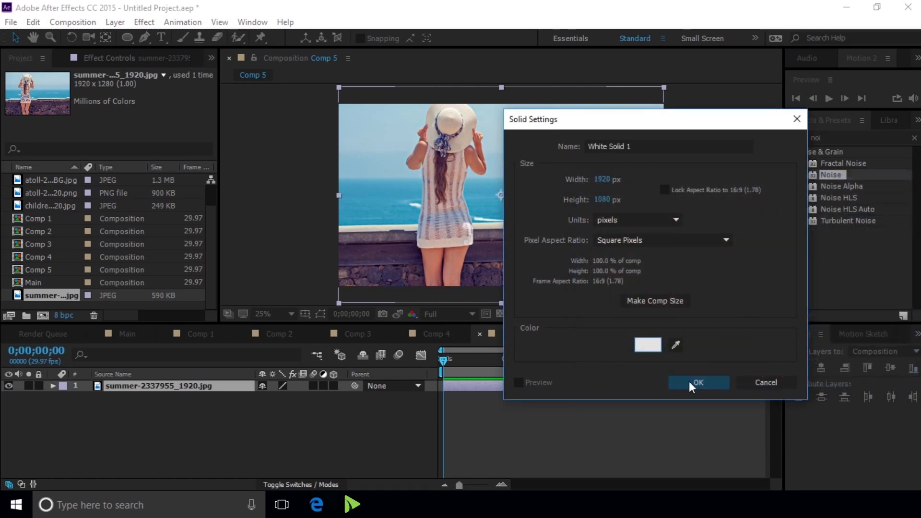
left_click(690, 384)
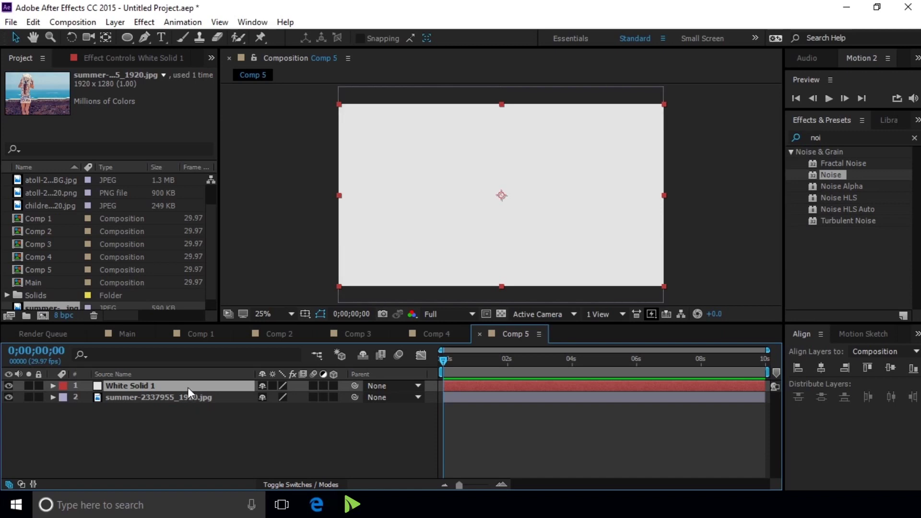
Put the solid under the summer photo, shrink the photo to show a border, and copy the solid
left_click_drag(188, 386, 191, 404)
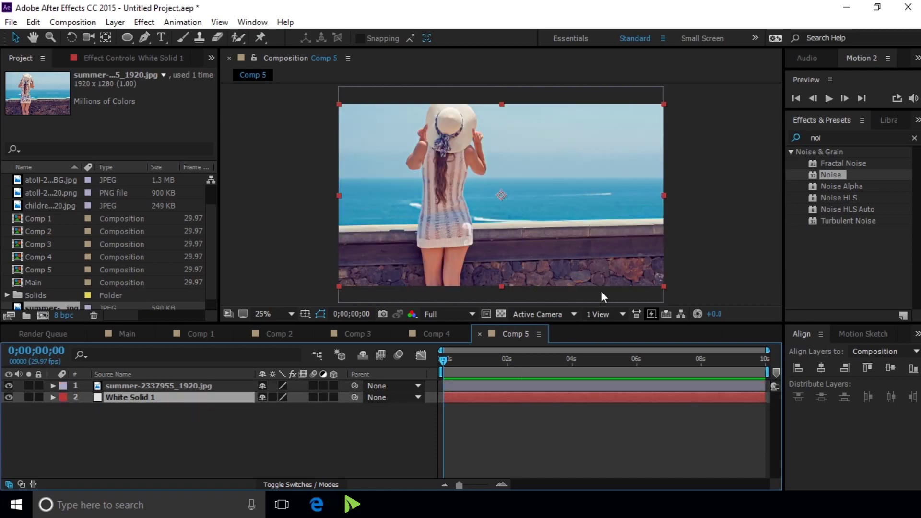
left_click(219, 387)
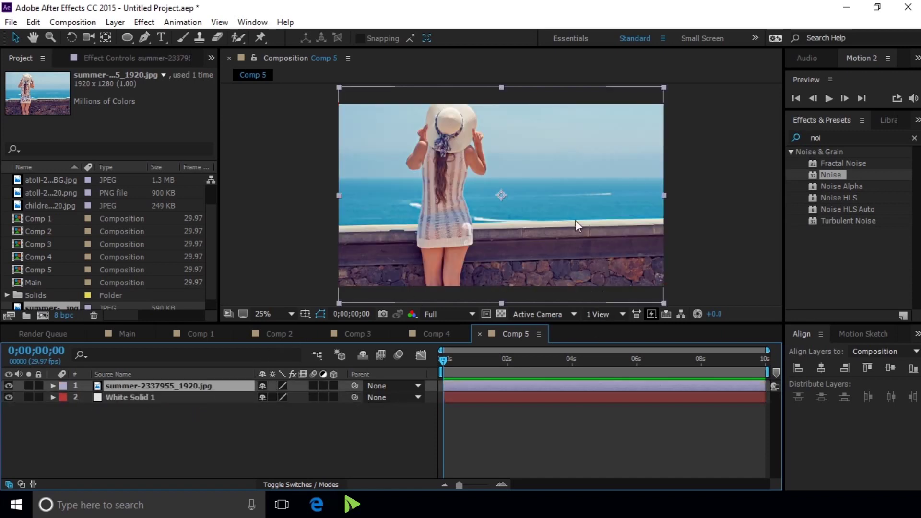
left_click_drag(502, 87, 502, 110)
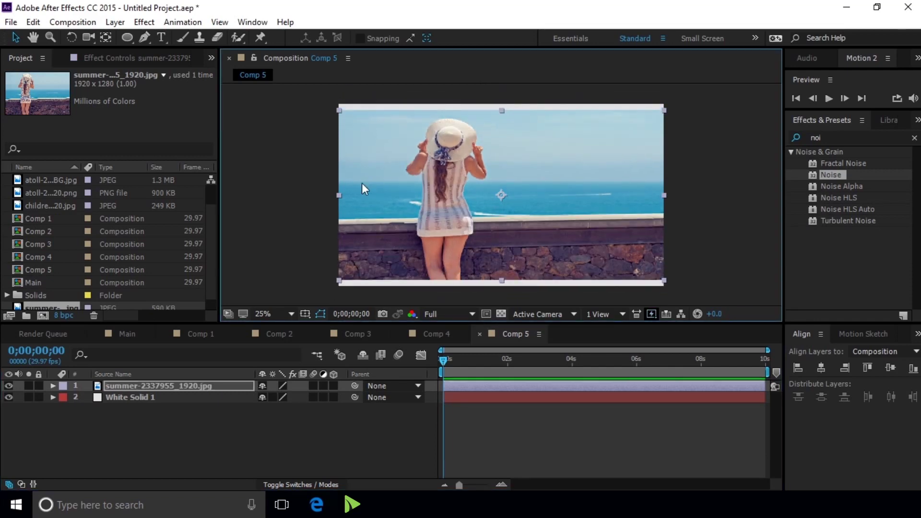
left_click_drag(338, 196, 347, 198)
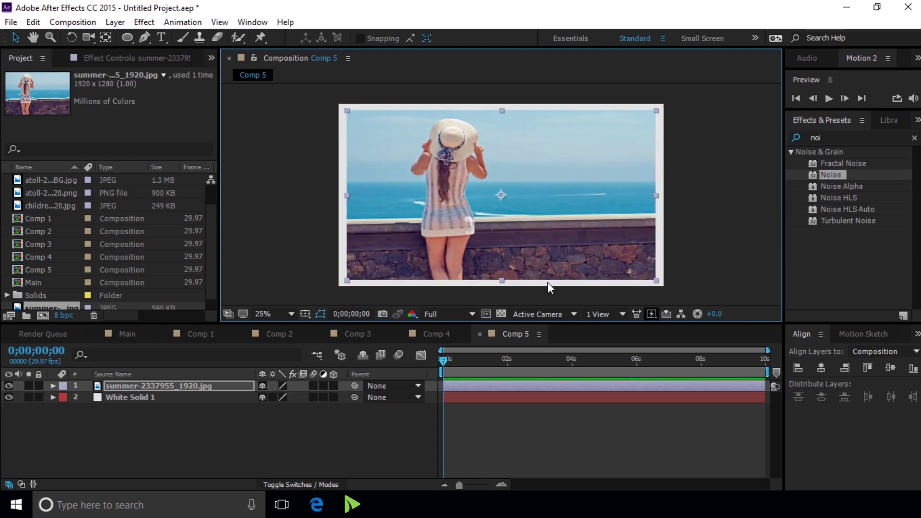
left_click(187, 394)
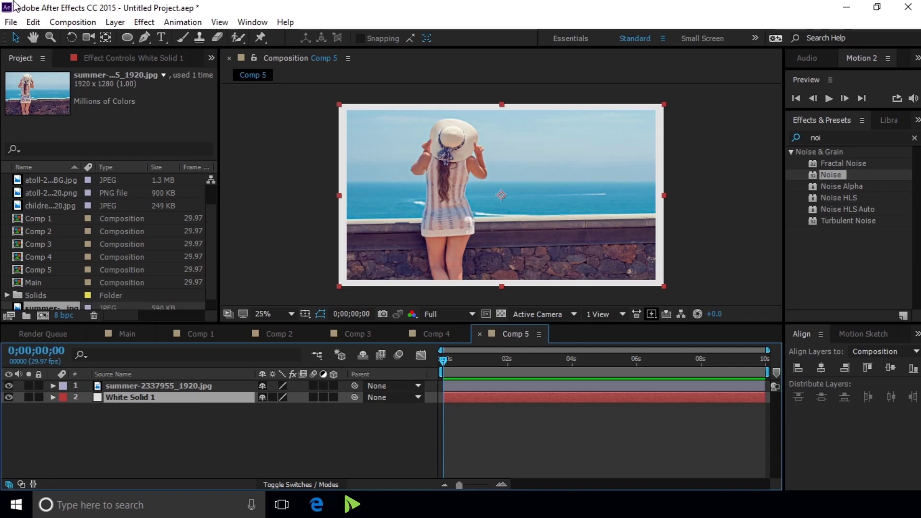
key("alt+e")
left_click(98, 101)
left_click(445, 335)
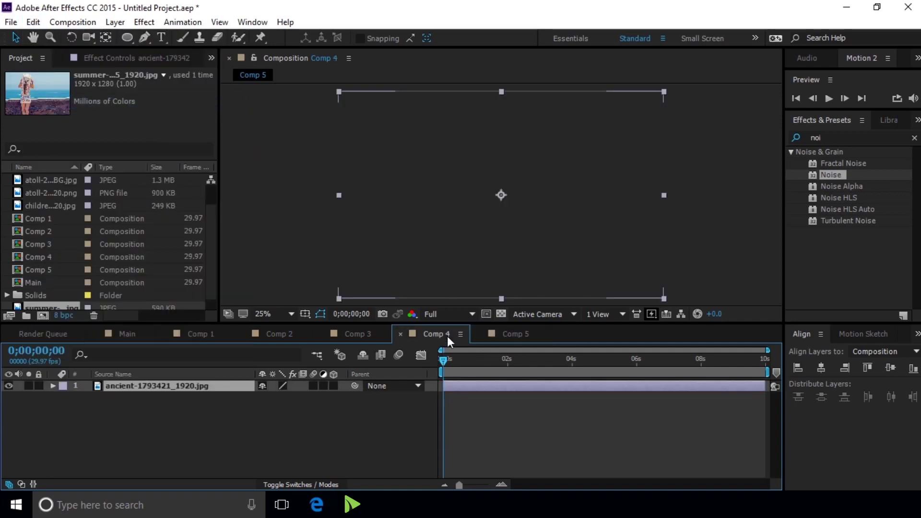
Paste White Solid 1 into Comp 4 beneath the two-monks photo
left_click(31, 23)
left_click(85, 159)
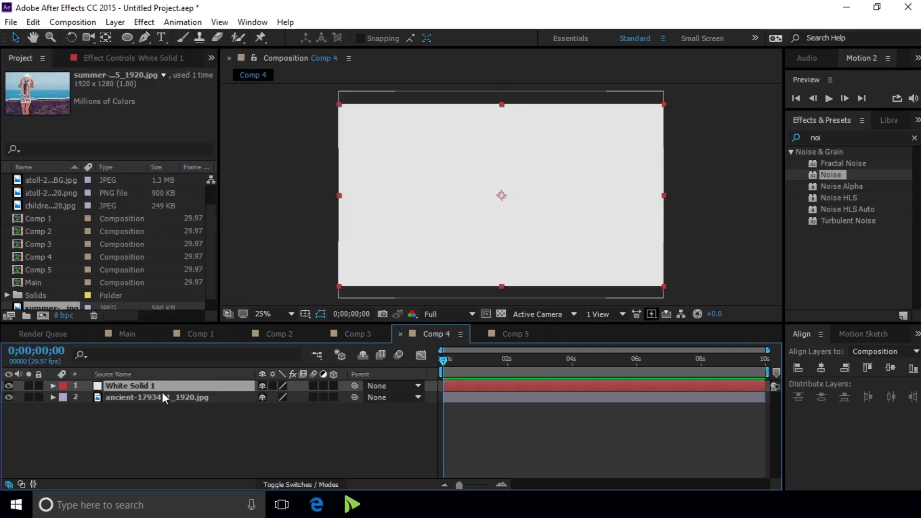
left_click_drag(162, 384, 194, 419)
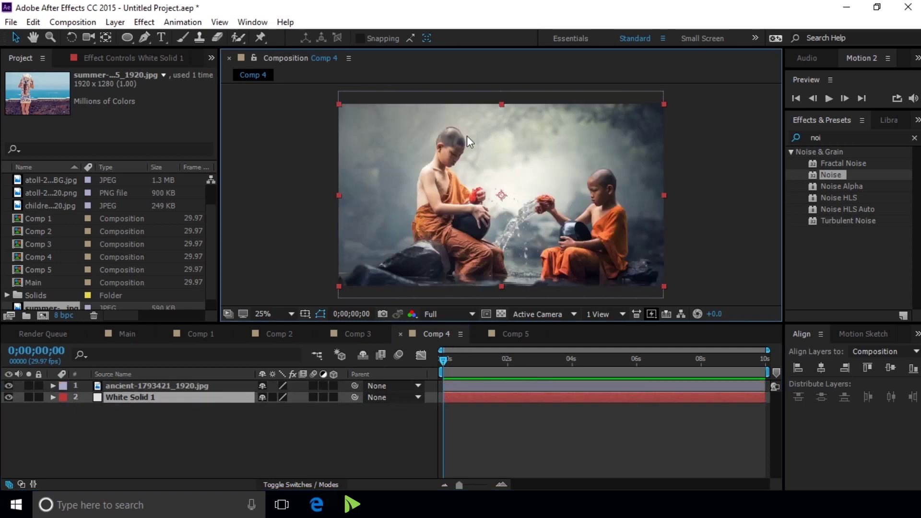
Shrink the ancient-1793421 photo from the top and sides so the white border shows
left_click(206, 385)
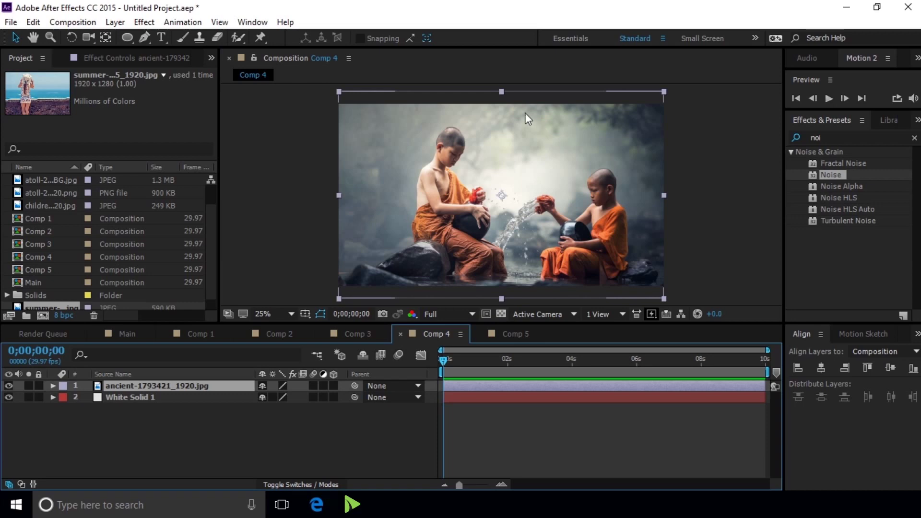
left_click_drag(501, 91, 502, 108)
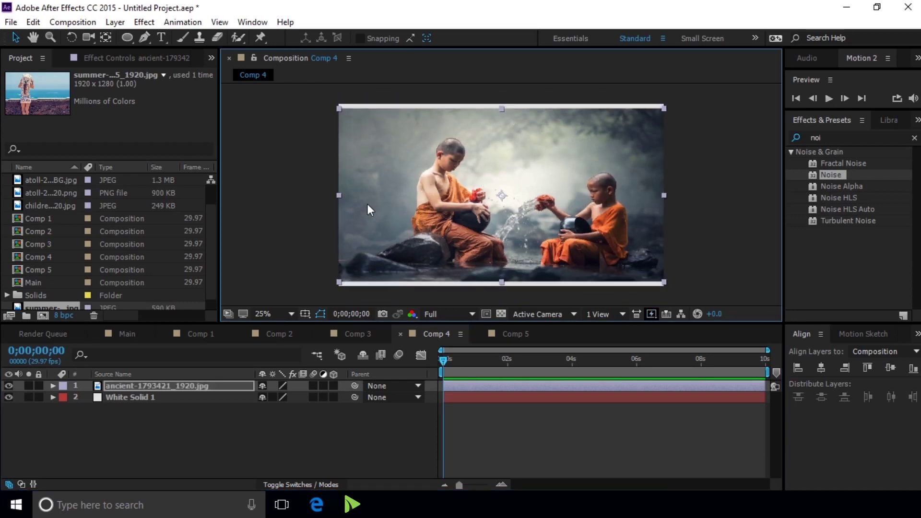
left_click_drag(340, 195, 346, 197)
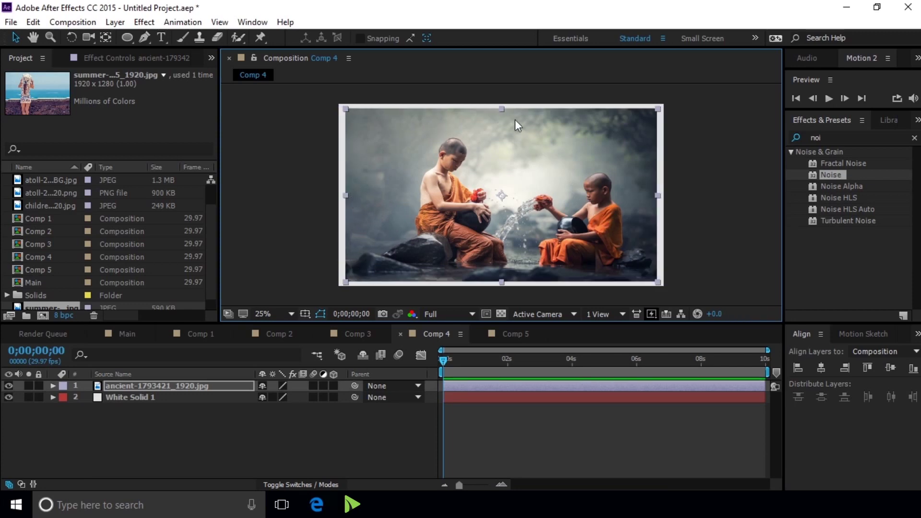
left_click_drag(501, 110, 501, 112)
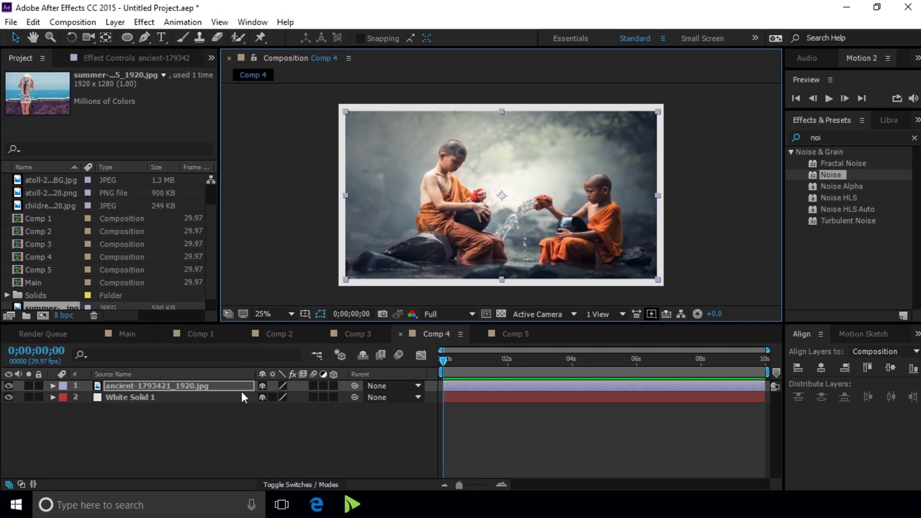
left_click(370, 328)
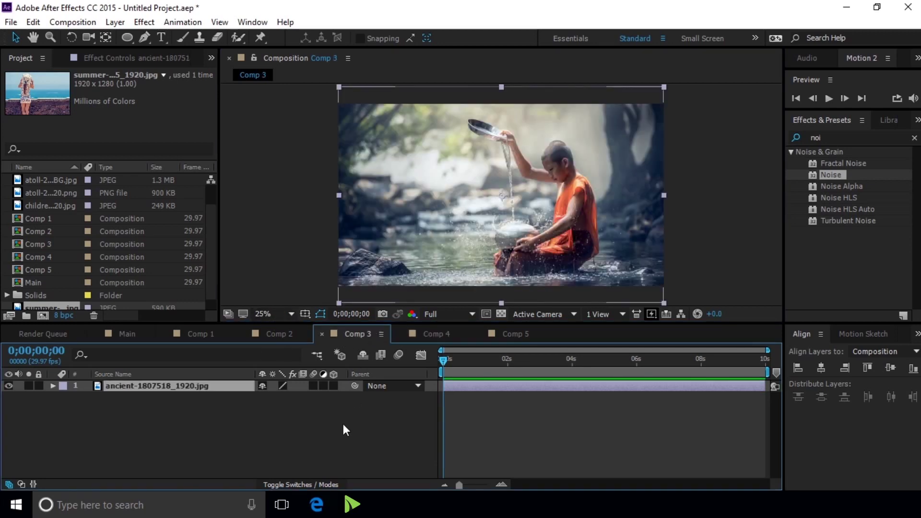
In Comp 3, put White Solid 1 under the monk photo and shrink the photo to show a border
left_click_drag(209, 384, 211, 408)
left_click(213, 385)
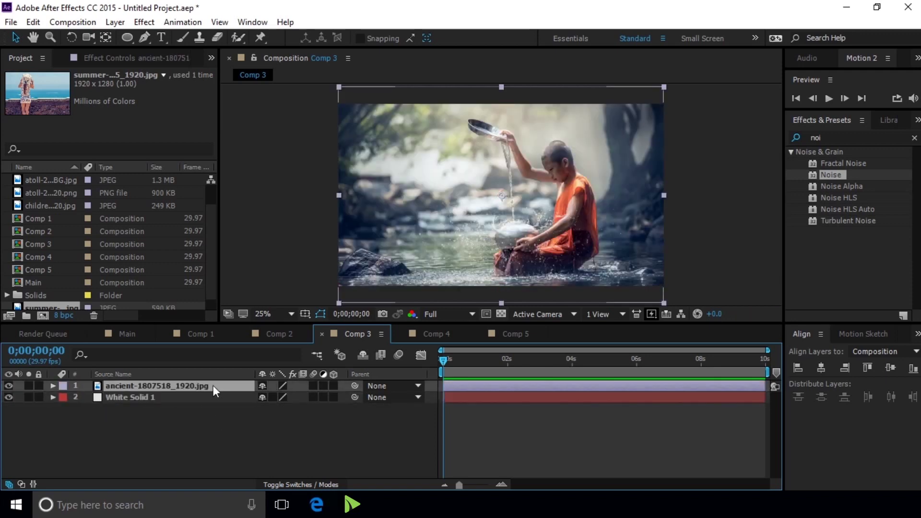
left_click_drag(502, 87, 502, 110)
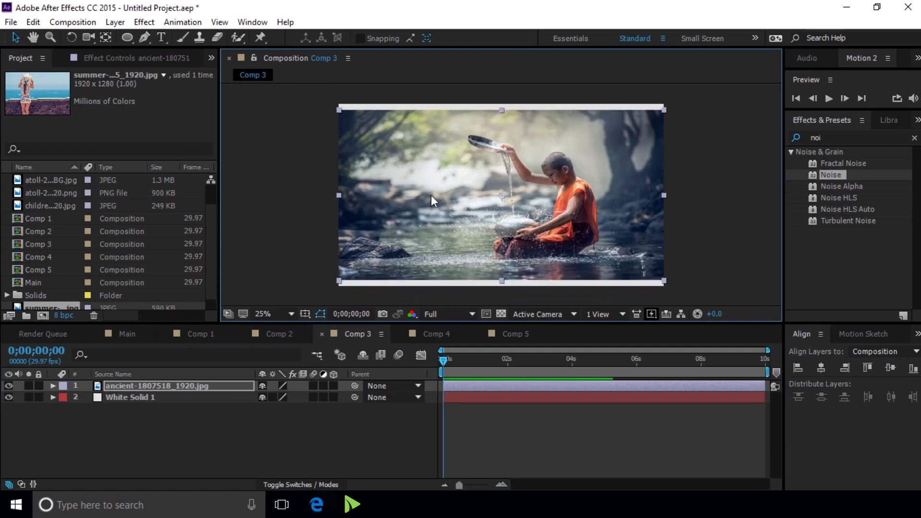
left_click_drag(340, 197, 346, 197)
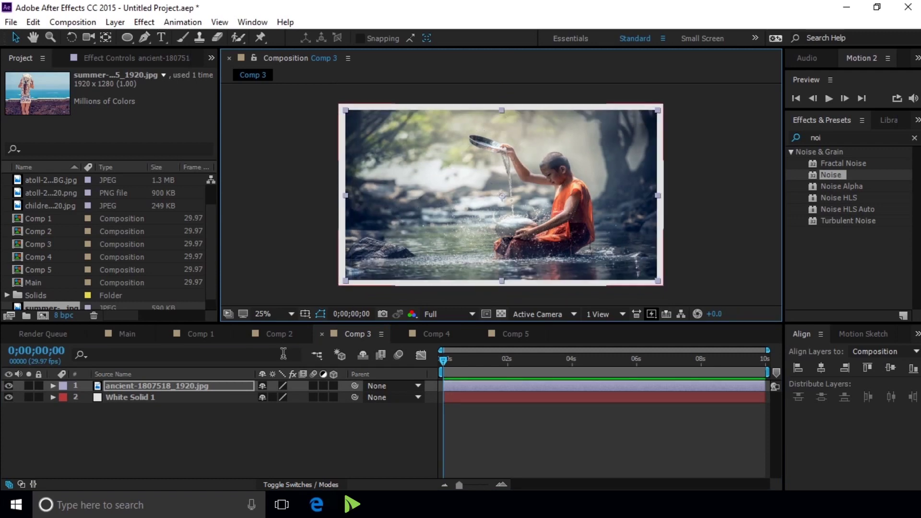
left_click(284, 335)
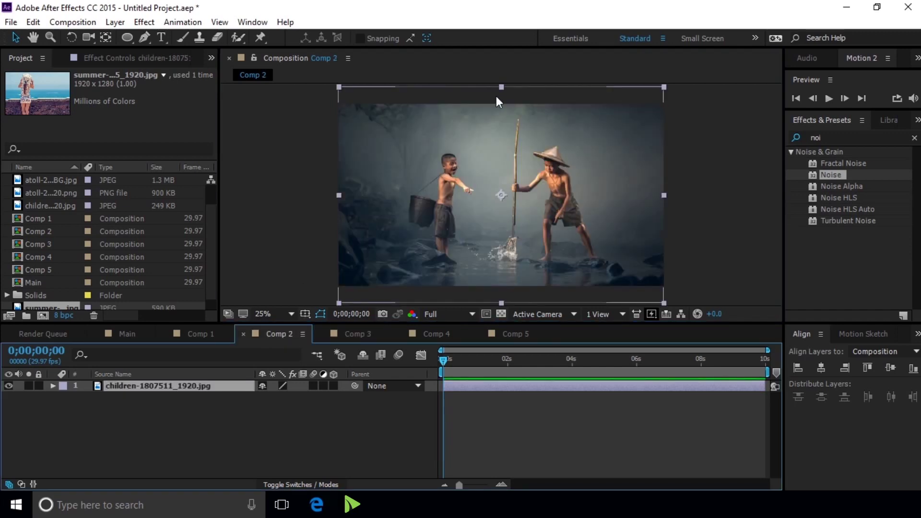
Add a white solid under the children photo in Comp 2 and shrink the photo to frame it
key("ctrl+y")
key("Return")
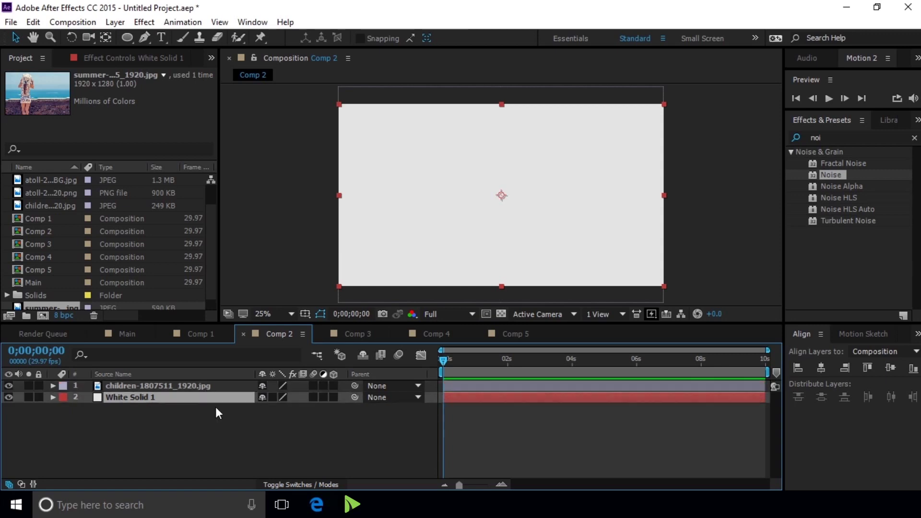
left_click_drag(215, 385, 217, 407)
left_click(213, 387)
left_click_drag(501, 88, 500, 112)
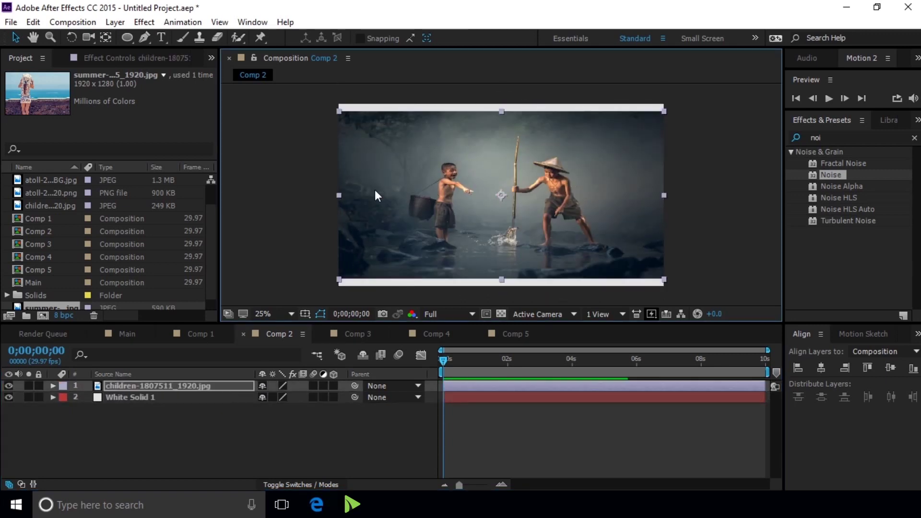
left_click_drag(343, 193, 346, 199)
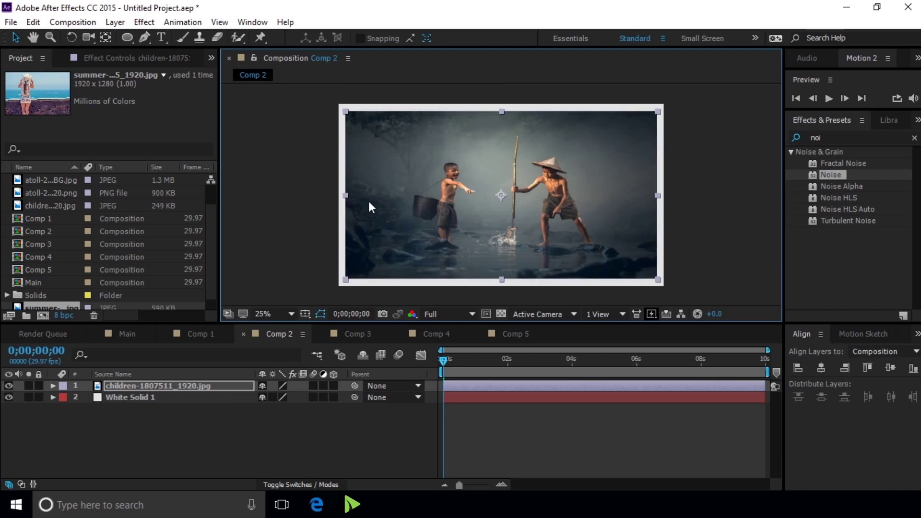
left_click(202, 334)
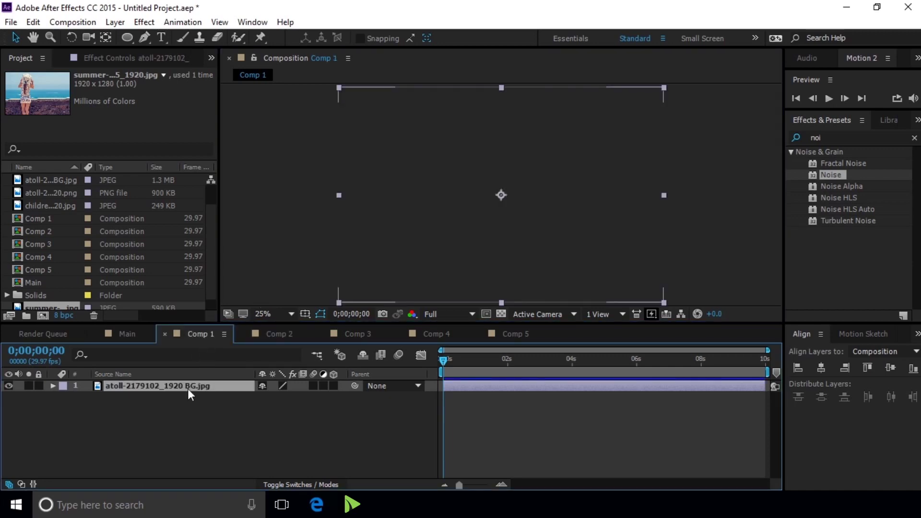
Add a white solid under the atoll photo in Comp 1 and shrink the photo so it is framed
key("ctrl+y")
left_click_drag(191, 385, 201, 408)
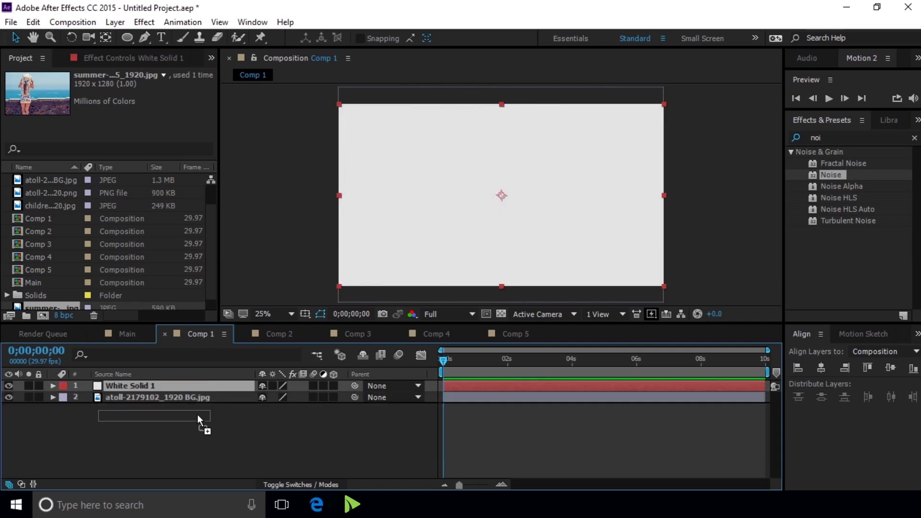
left_click(198, 385)
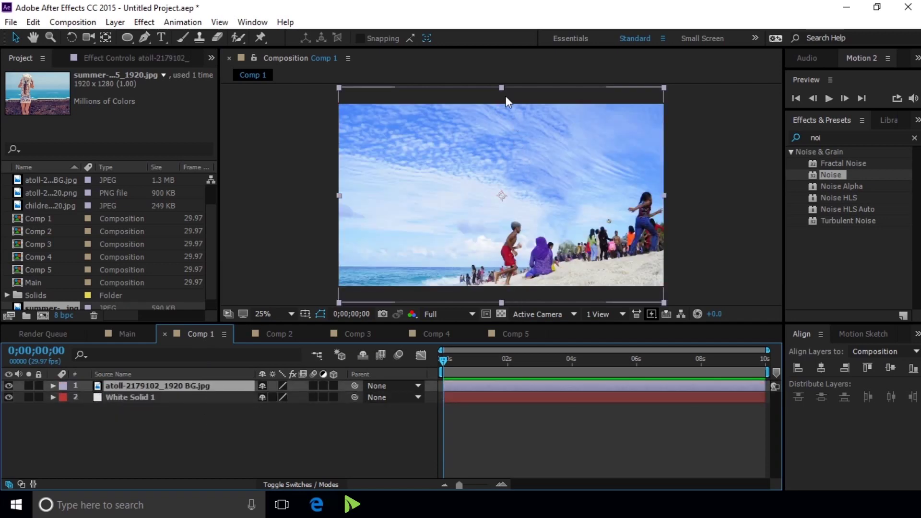
left_click_drag(502, 87, 502, 102)
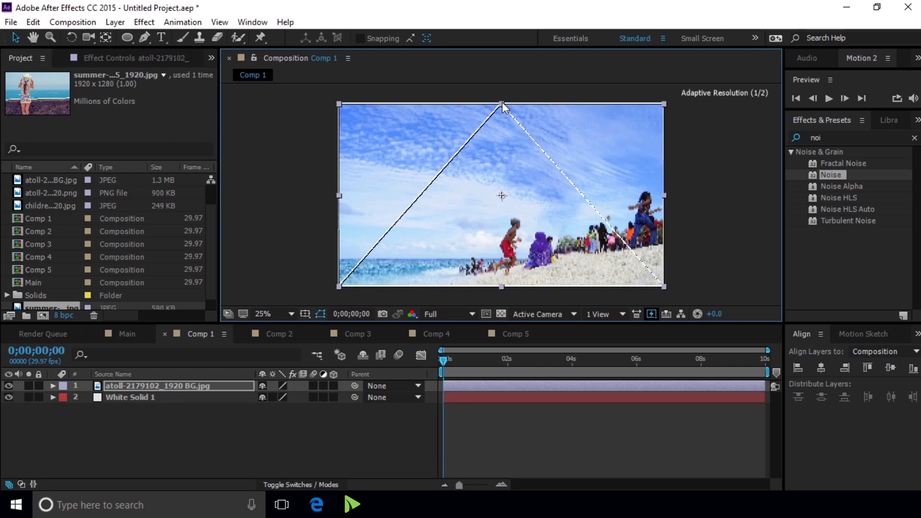
left_click_drag(502, 102, 503, 111)
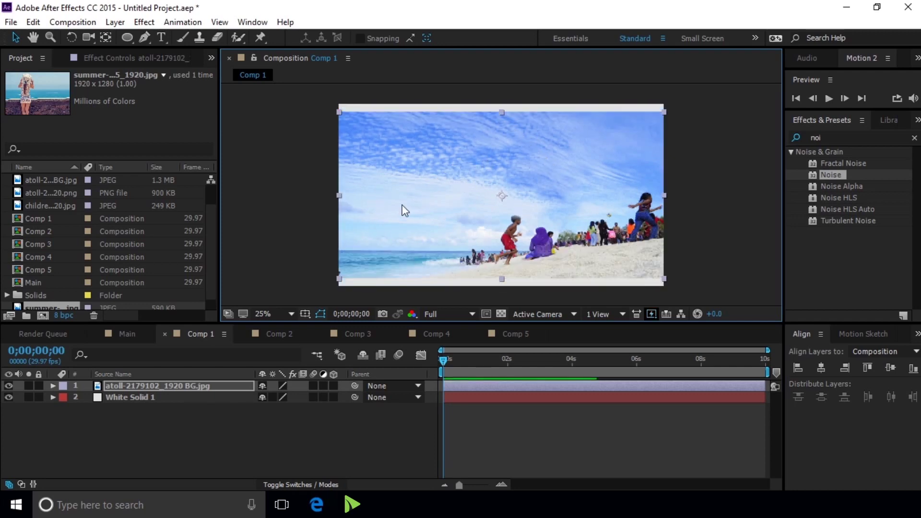
left_click_drag(342, 201, 352, 197)
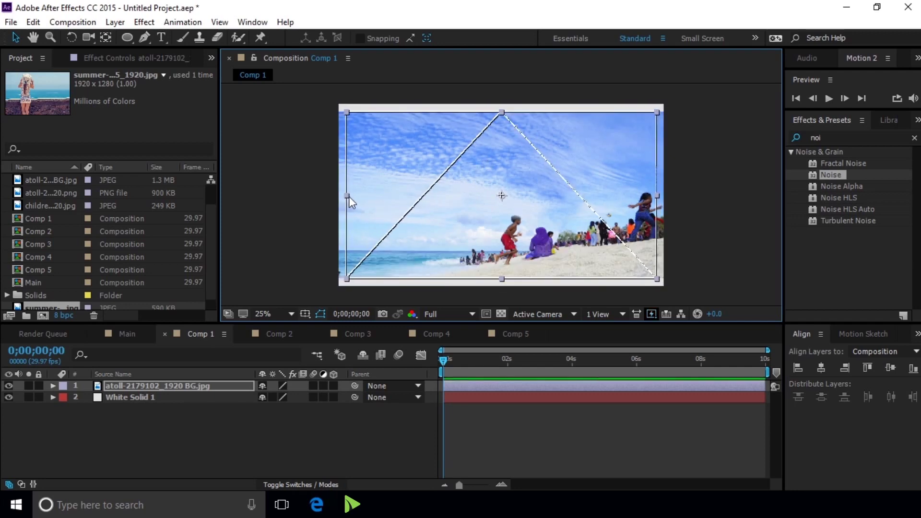
left_click(143, 22)
mouse_move(228, 162)
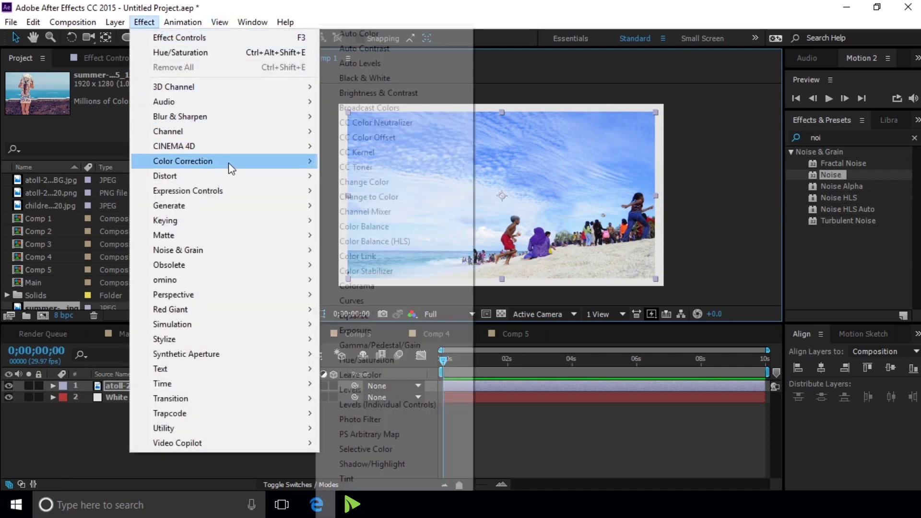
Apply Levels to the atoll photo with Input Black 52 and Gamma 0.60
left_click(392, 388)
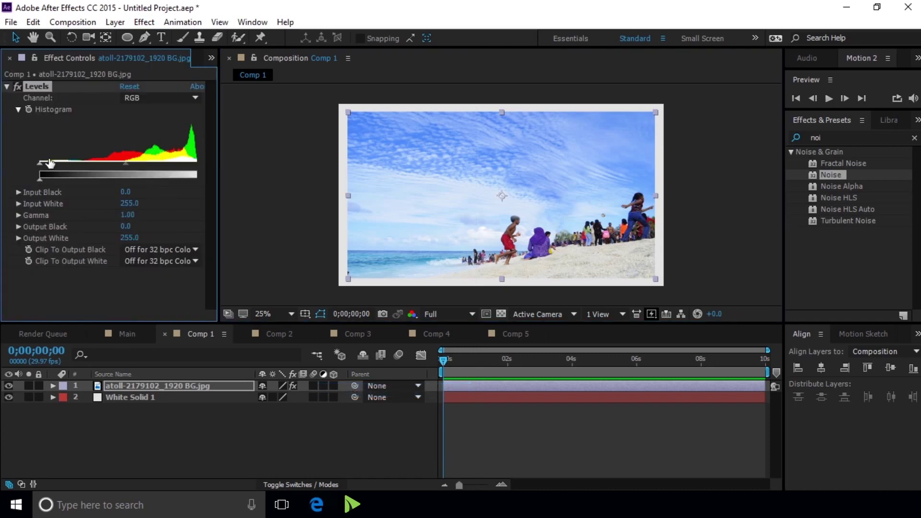
left_click_drag(39, 163, 75, 162)
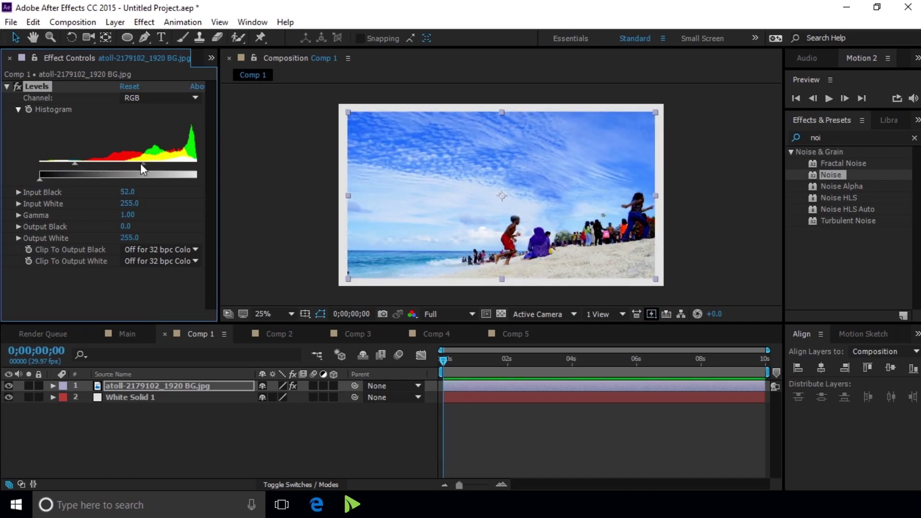
mouse_move(140, 163)
left_mouse_down()
mouse_move(116, 162)
mouse_move(163, 161)
left_mouse_up()
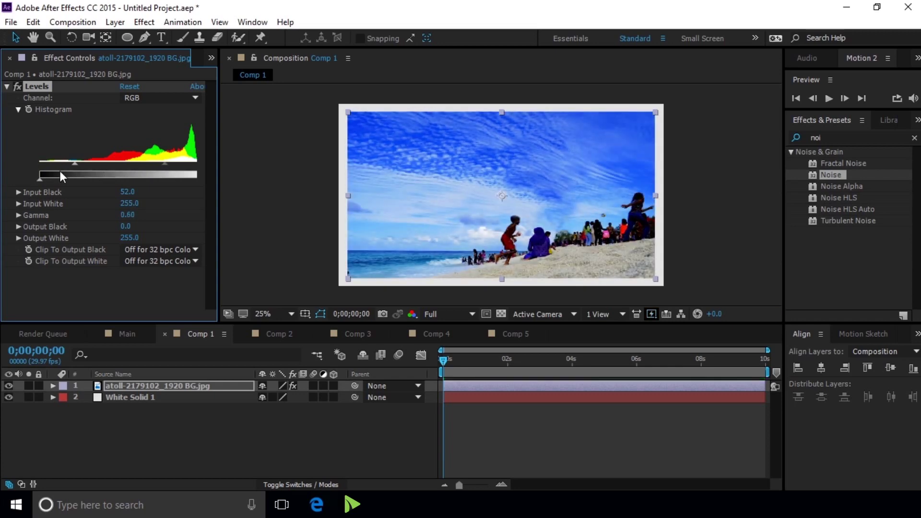
left_click(124, 336)
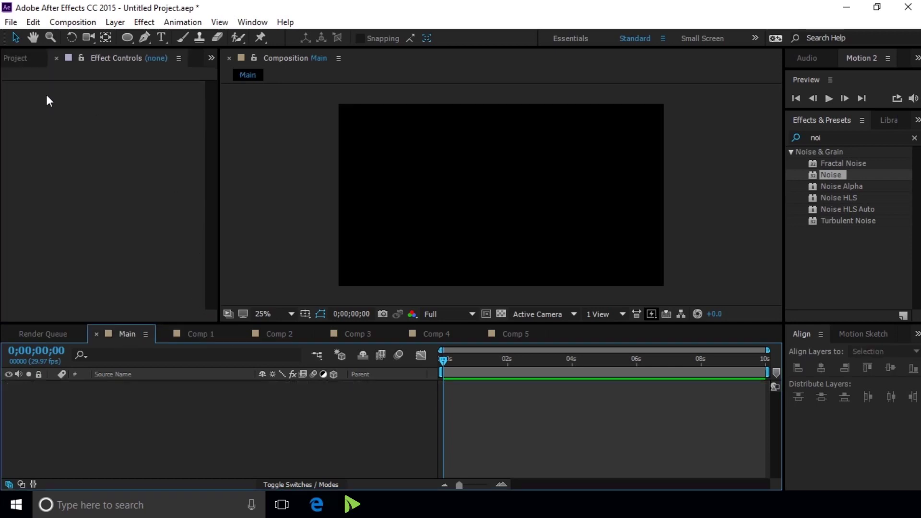
Add Comp 1 through Comp 5 as layers in the Main composition
left_click(25, 58)
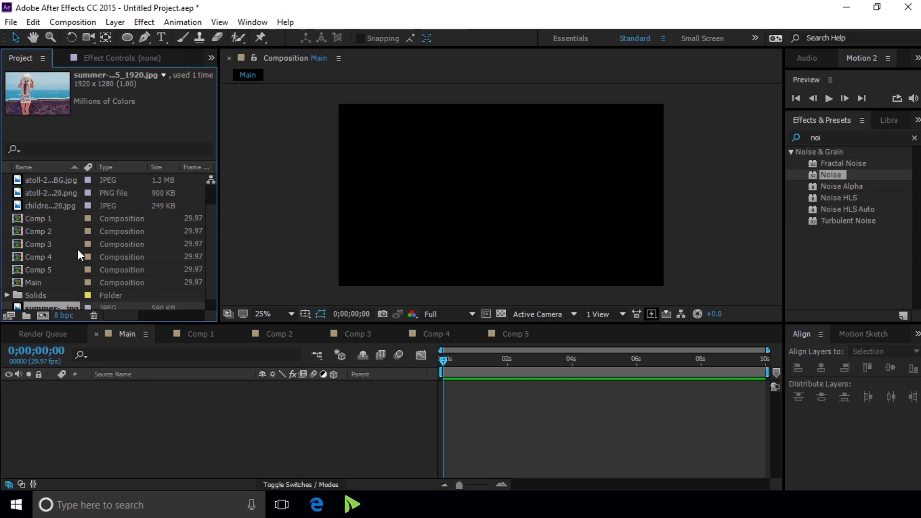
left_click(48, 219)
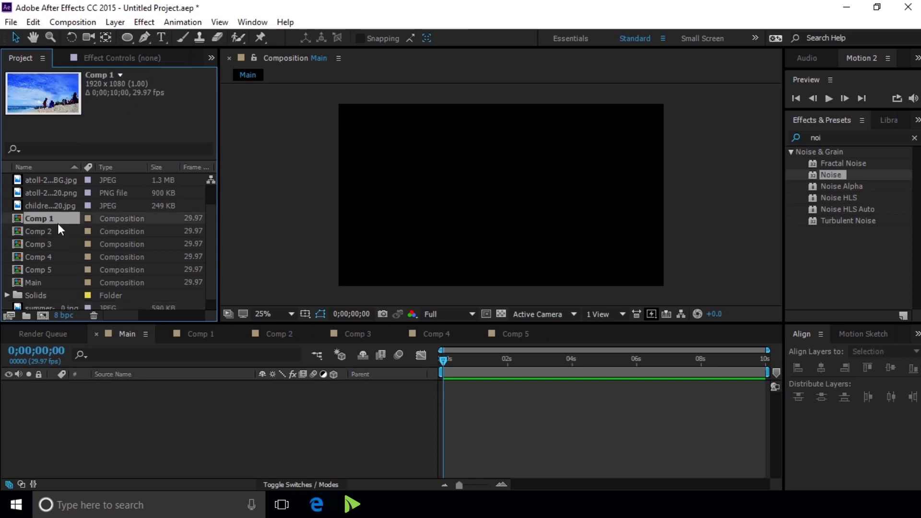
left_click(63, 267, "shift")
left_click_drag(89, 312, 111, 397)
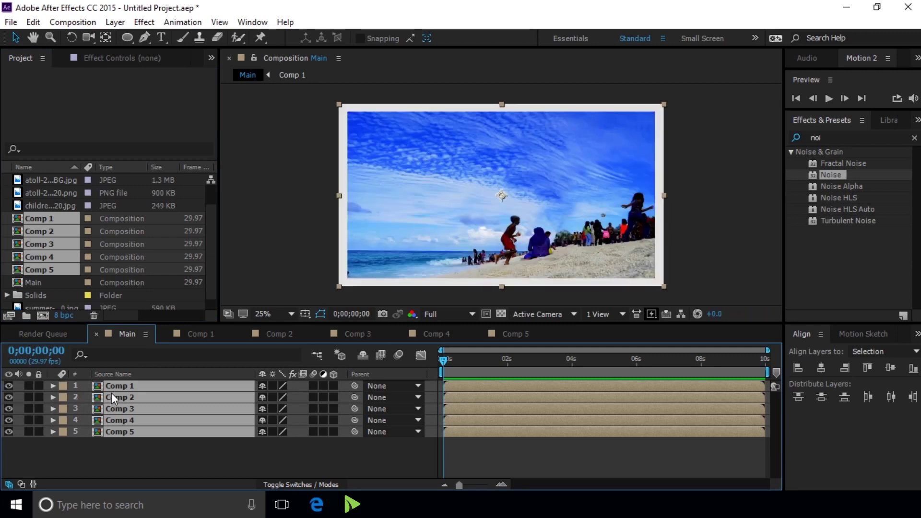
Scale all five comp layers down to 64%
key("s")
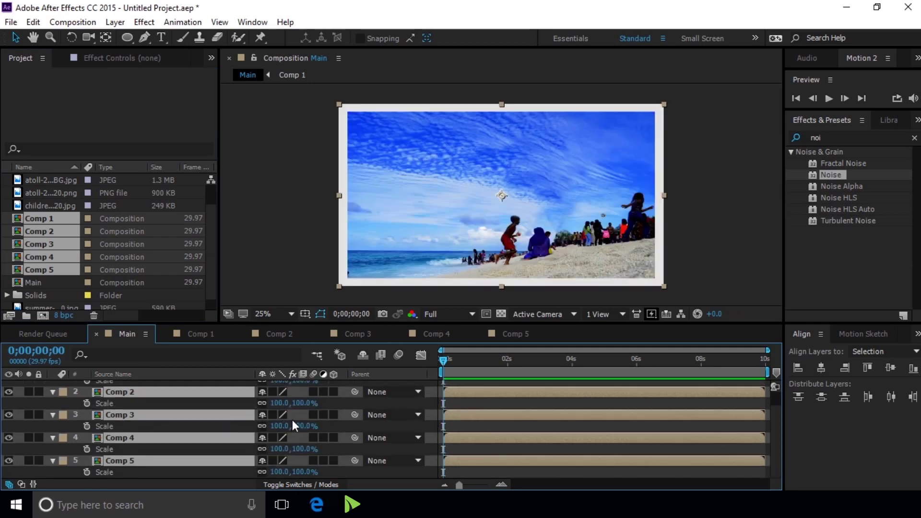
scroll(292, 422, "up", 1)
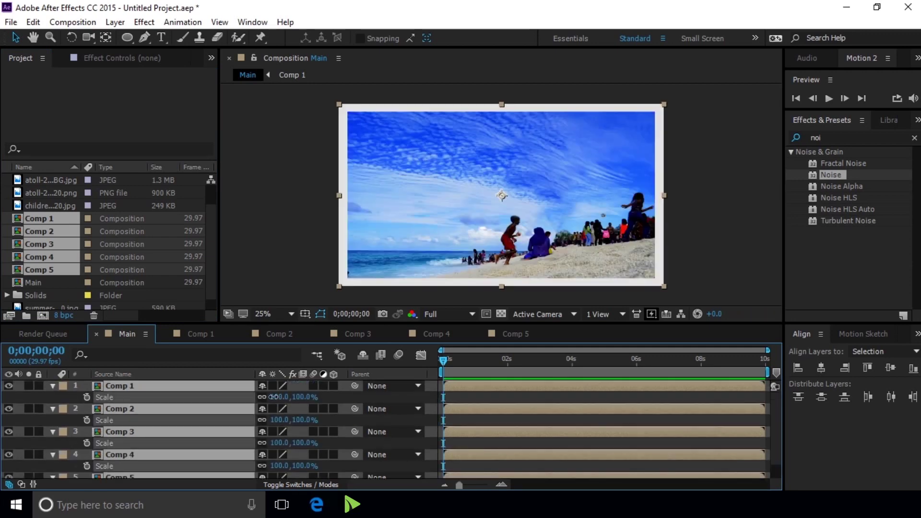
left_click_drag(273, 397, 221, 381)
key("s")
left_click(229, 450)
scroll(136, 287, "down", 1)
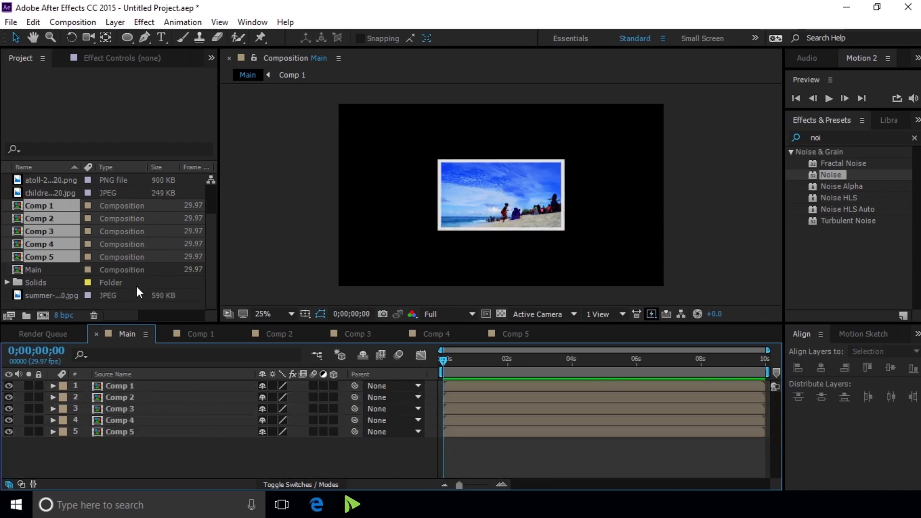
Import road-2313861_1920 N.jpg and place it in Main as the bottom background layer
double_click(143, 305)
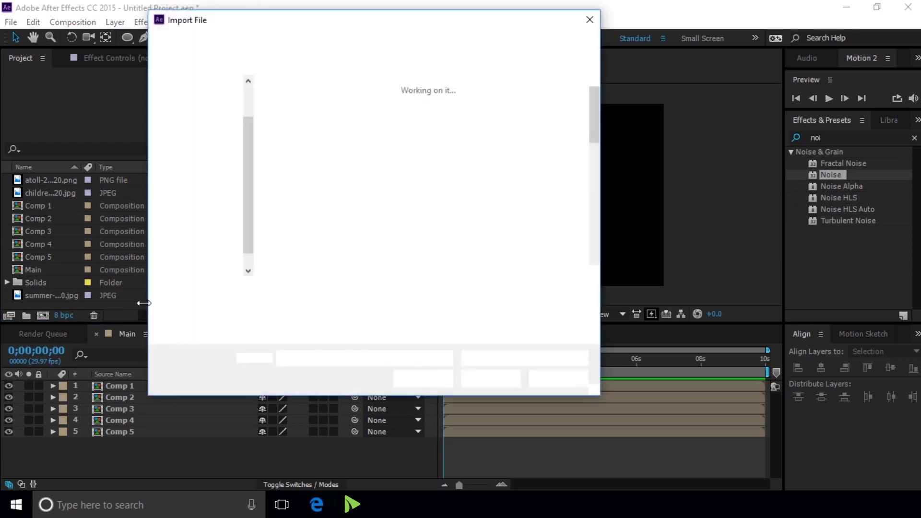
scroll(429, 158, "down", 3)
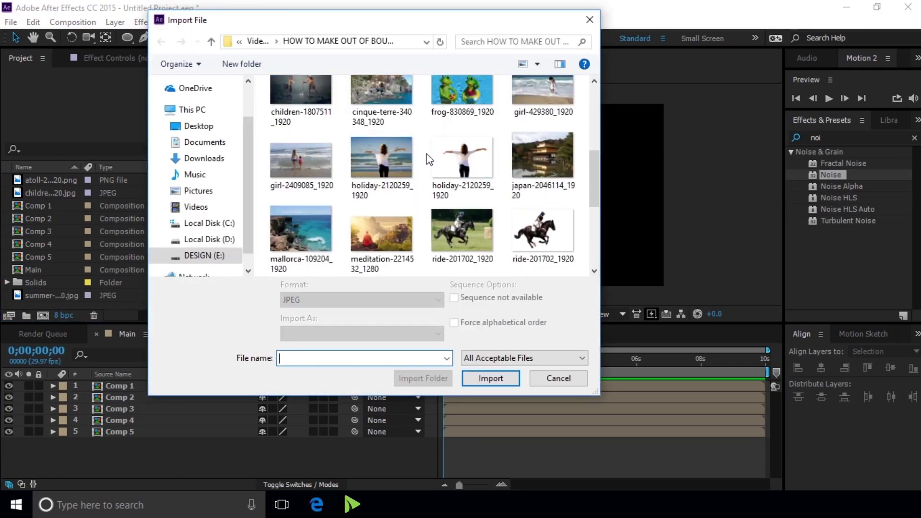
scroll(428, 158, "down", 2)
scroll(428, 158, "down", 1)
left_click(317, 76)
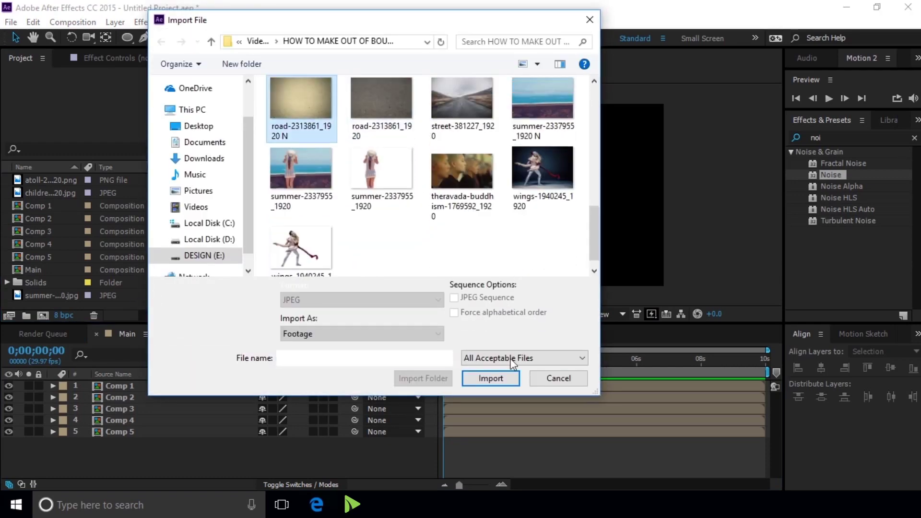
left_click(504, 379)
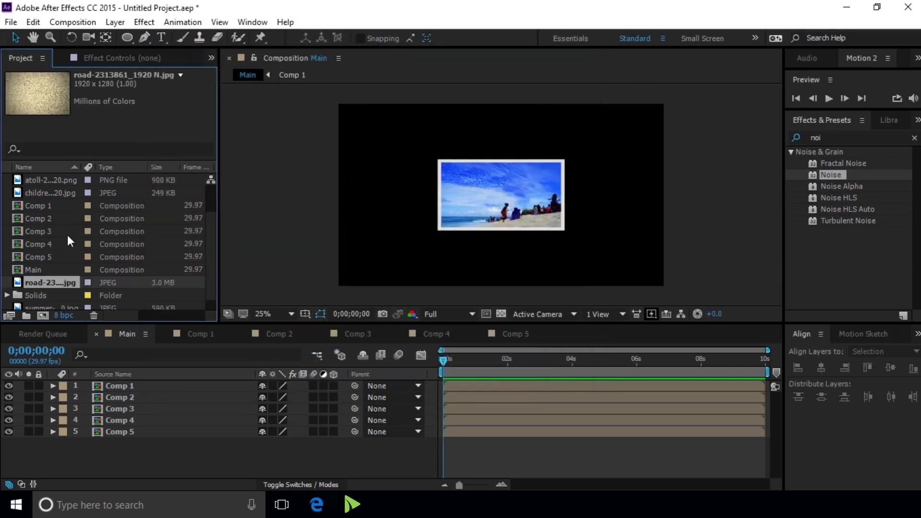
left_click_drag(85, 416, 93, 443)
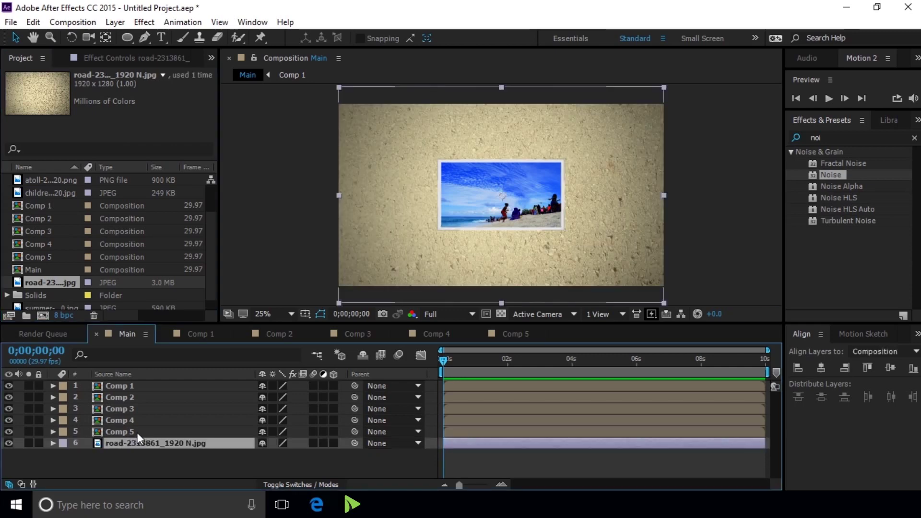
Pre-compose layers Comp 1–5 into Pre-comp 1 and open its timeline beside Main
left_click(136, 433)
left_click(146, 387, "shift")
right_click(146, 388)
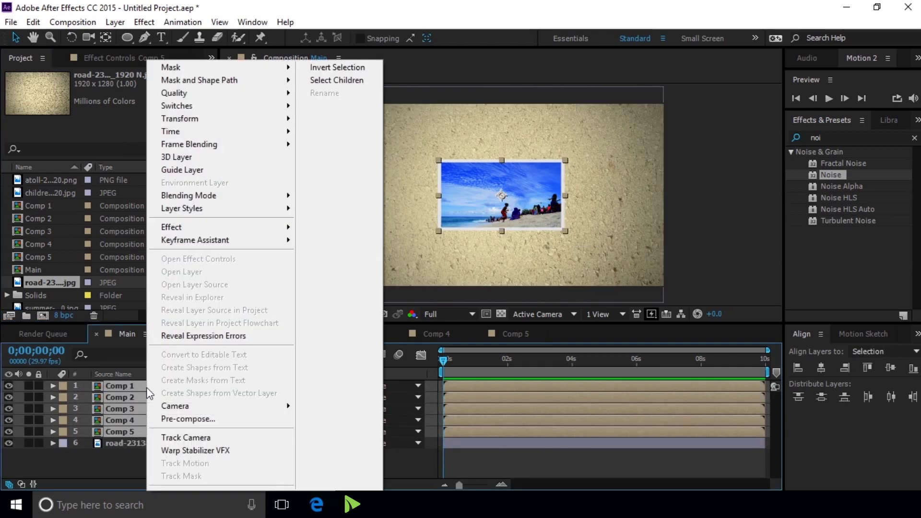
left_click(188, 423)
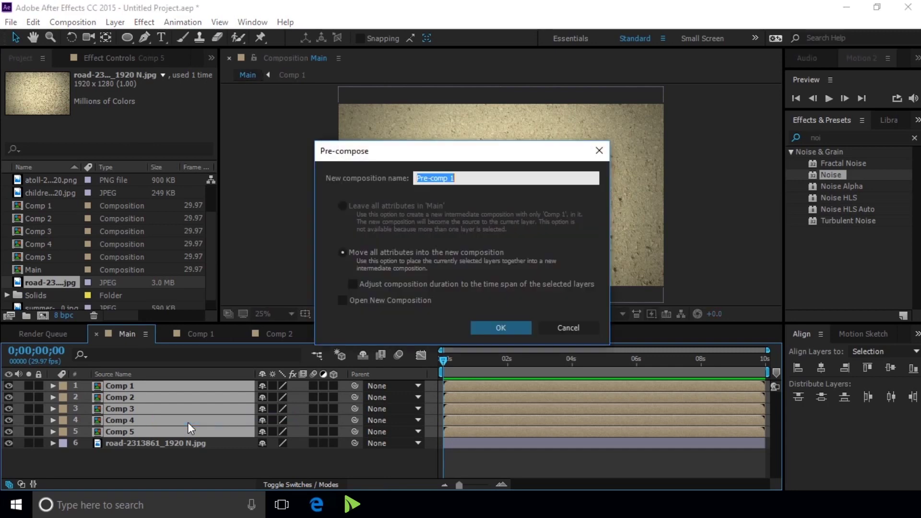
left_click(528, 329)
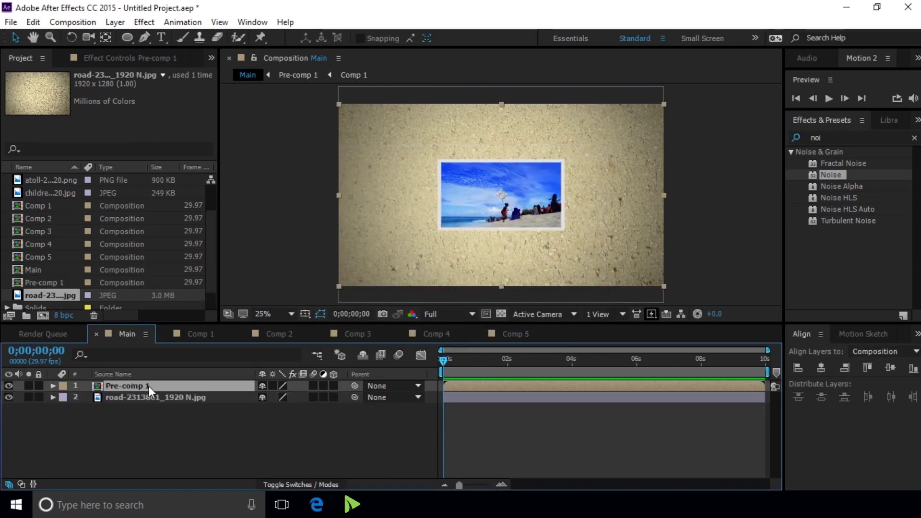
double_click(140, 387)
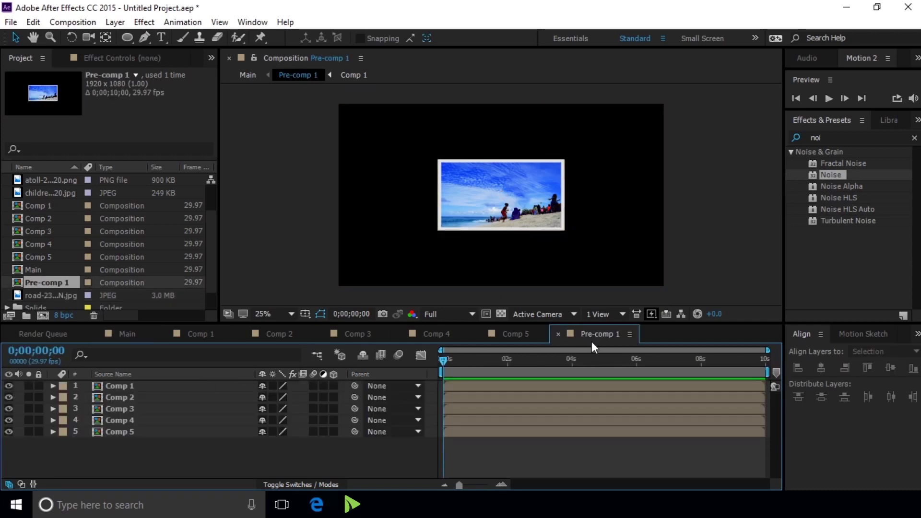
left_click_drag(485, 337, 197, 338)
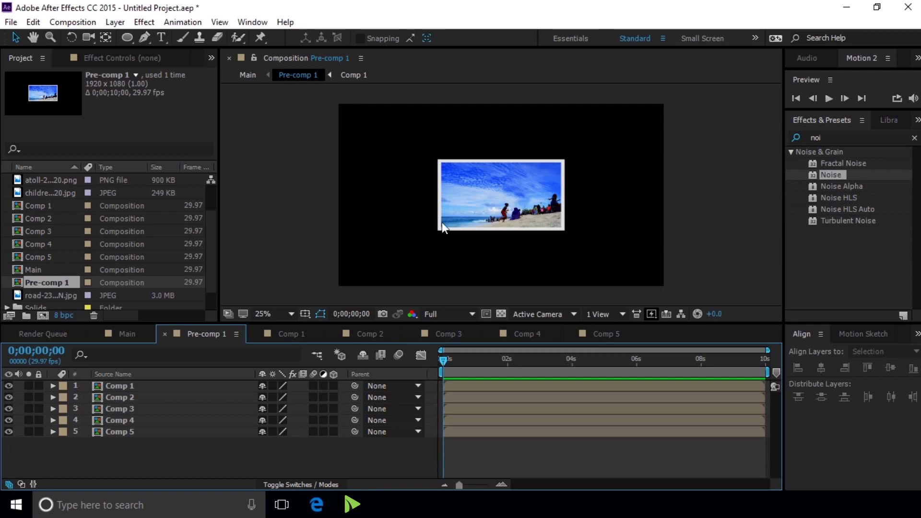
Move the Comp 5 photo to the upper left of the collage
left_click(157, 432)
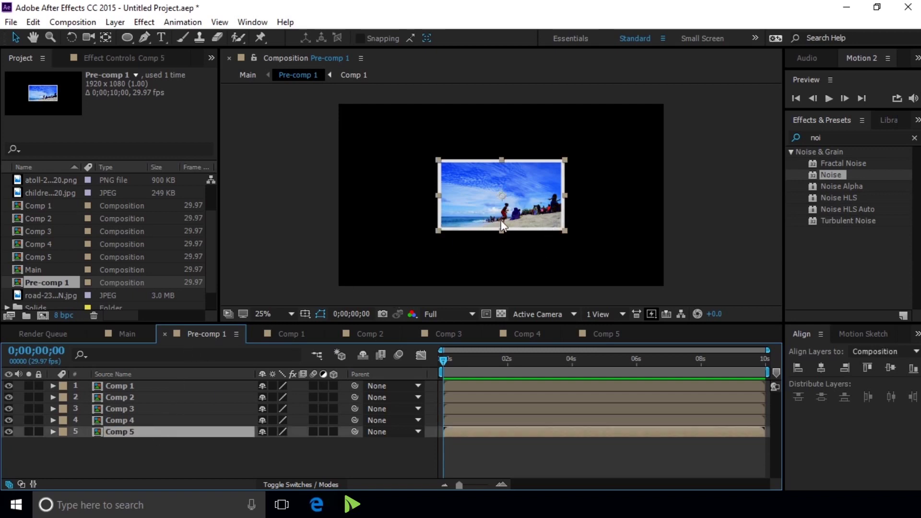
left_click_drag(502, 225, 543, 221)
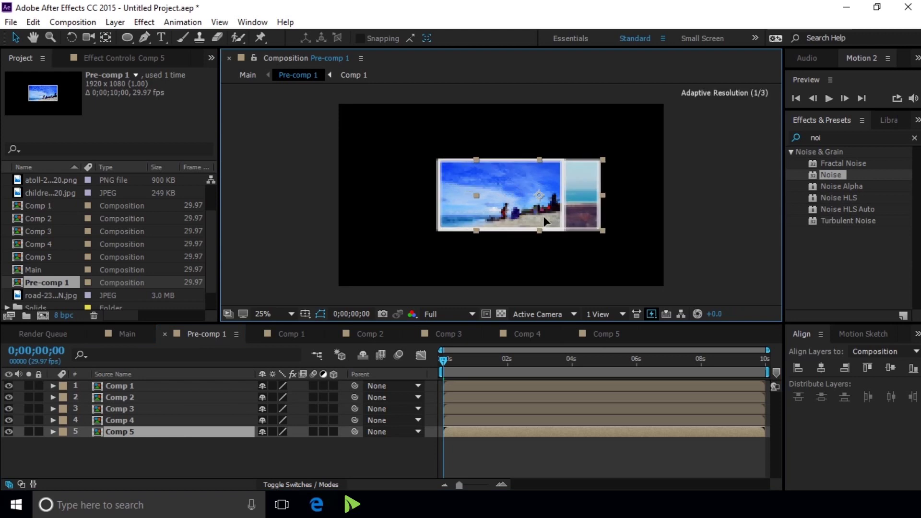
left_click_drag(543, 216, 561, 217)
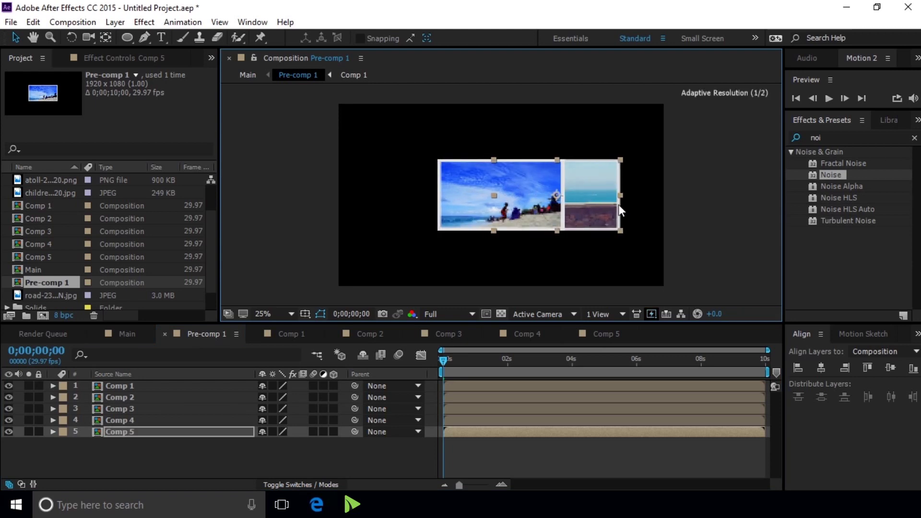
left_click_drag(599, 187, 603, 217)
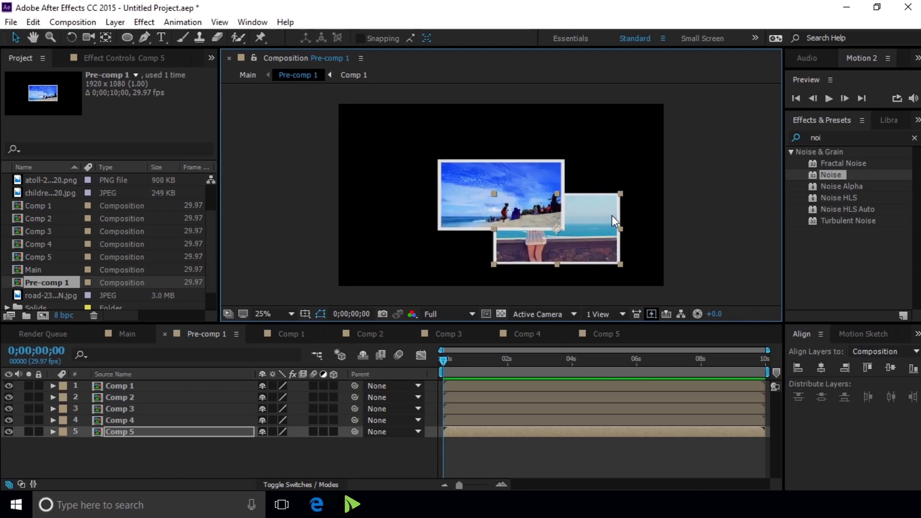
left_click_drag(602, 211, 606, 217)
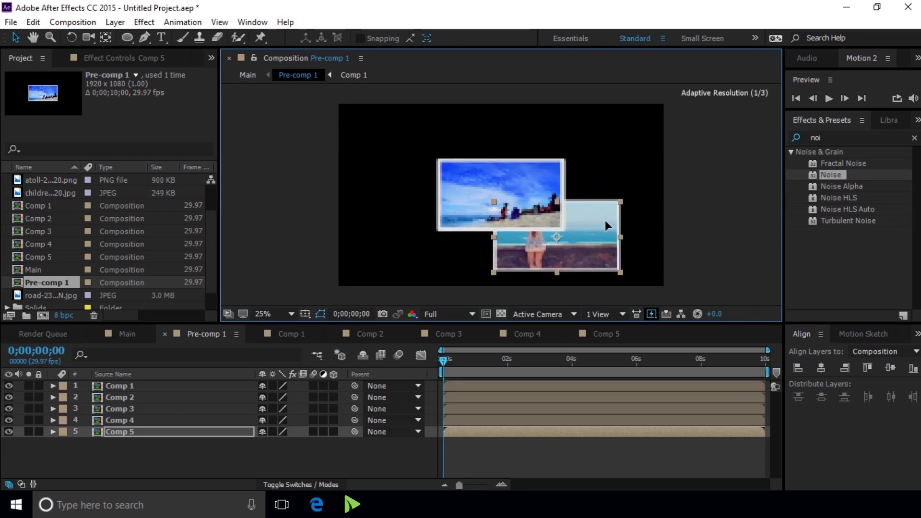
mouse_move(606, 216)
left_mouse_down()
mouse_move(479, 166)
mouse_move(480, 147)
left_mouse_up()
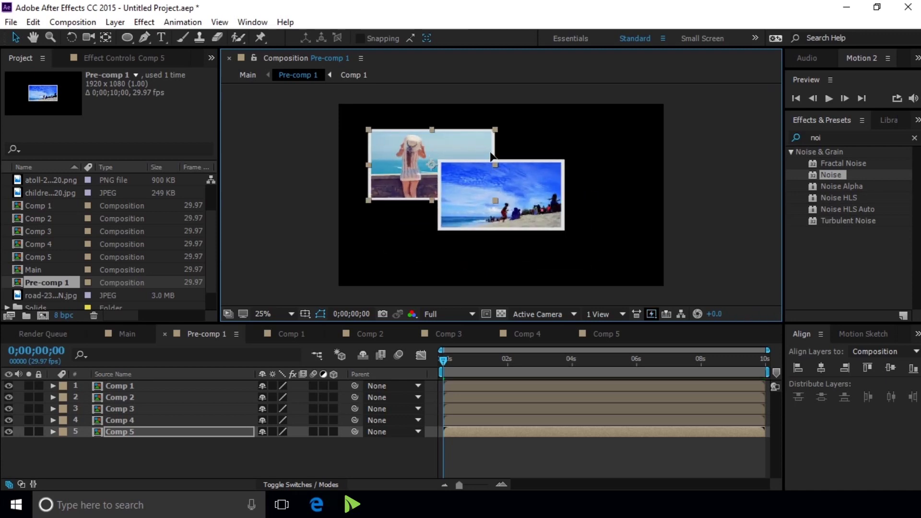
Move Comp 4 out to the right and the Comp 3 monk photo to the lower left
left_click(150, 419)
mouse_move(528, 215)
left_mouse_down()
mouse_move(612, 203)
mouse_move(599, 199)
left_mouse_up()
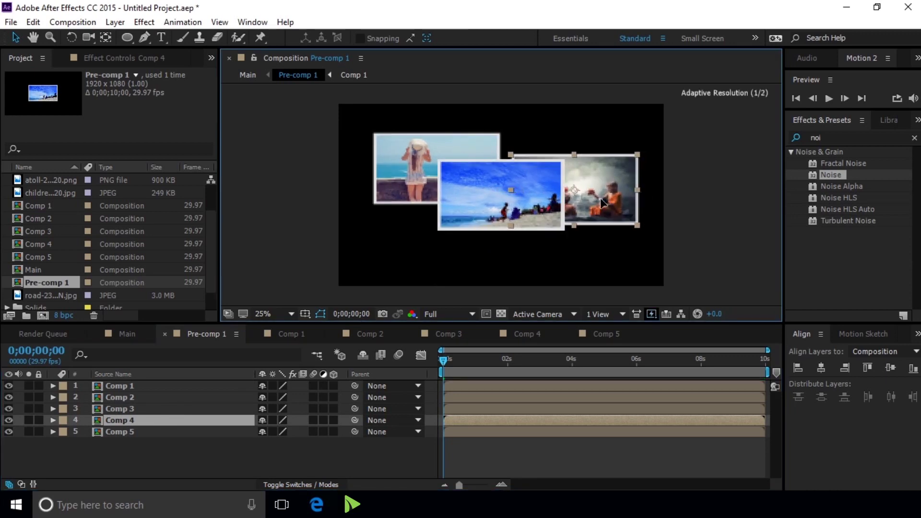
left_click(161, 410)
left_click_drag(526, 204, 481, 254)
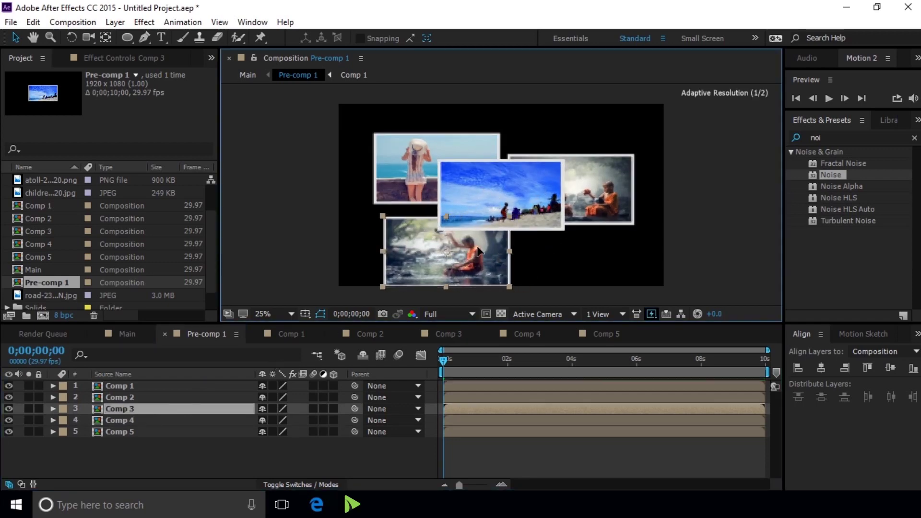
left_click_drag(481, 254, 491, 241)
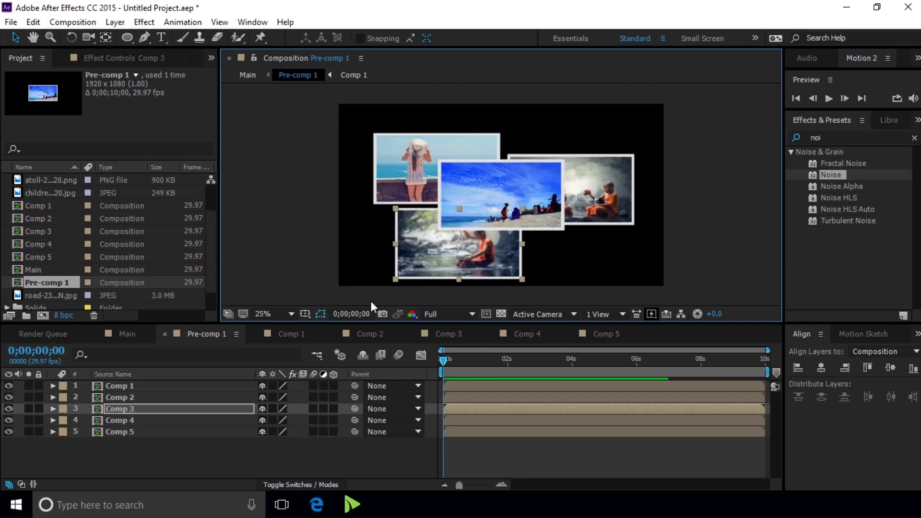
Place Comp 2 at the lower right, then shift the four outer photos up together
left_click(196, 395)
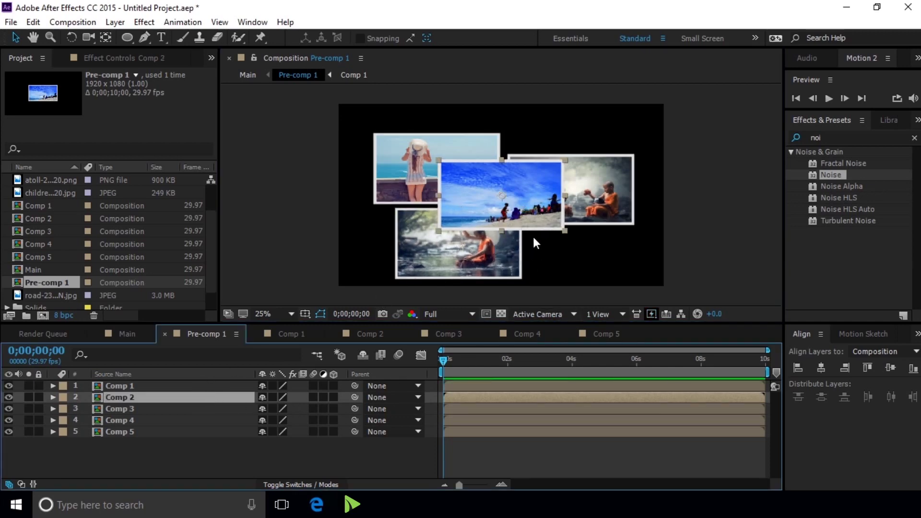
left_click_drag(534, 211, 618, 271)
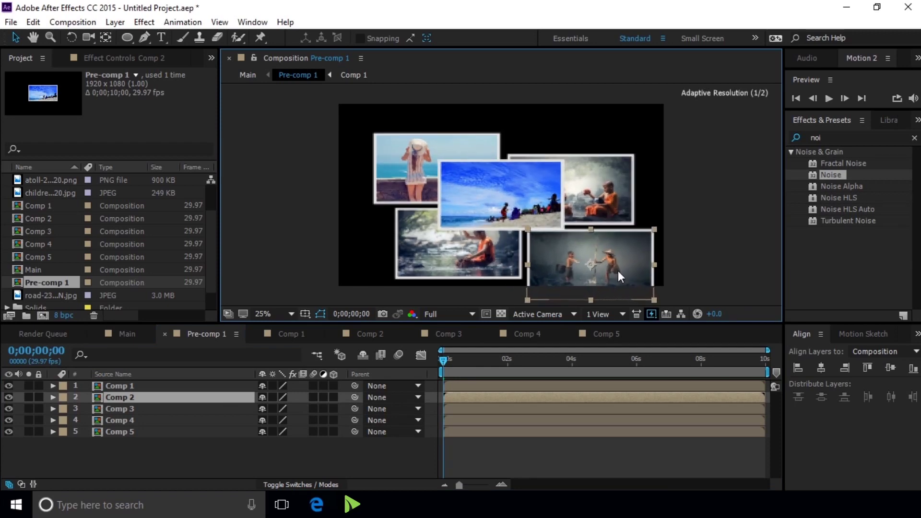
left_click(600, 201, "shift")
left_click_drag(617, 257, 615, 234)
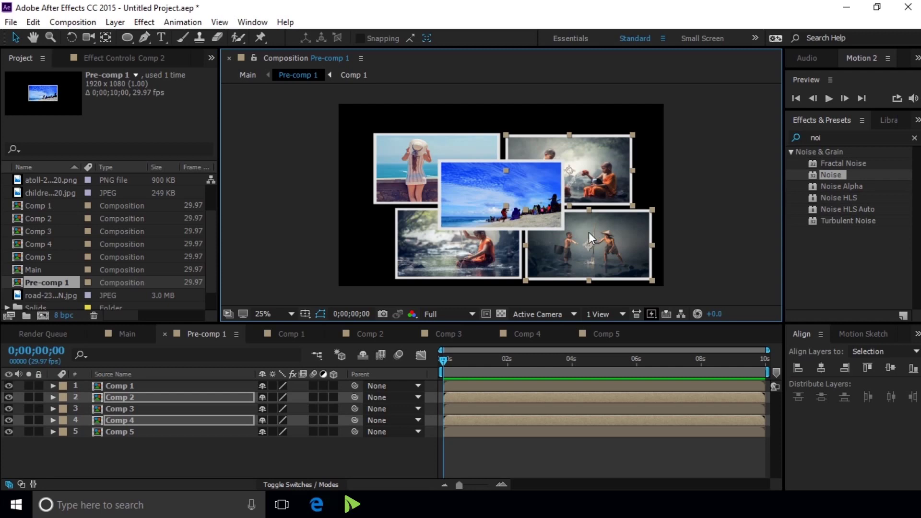
left_click(431, 250, "shift")
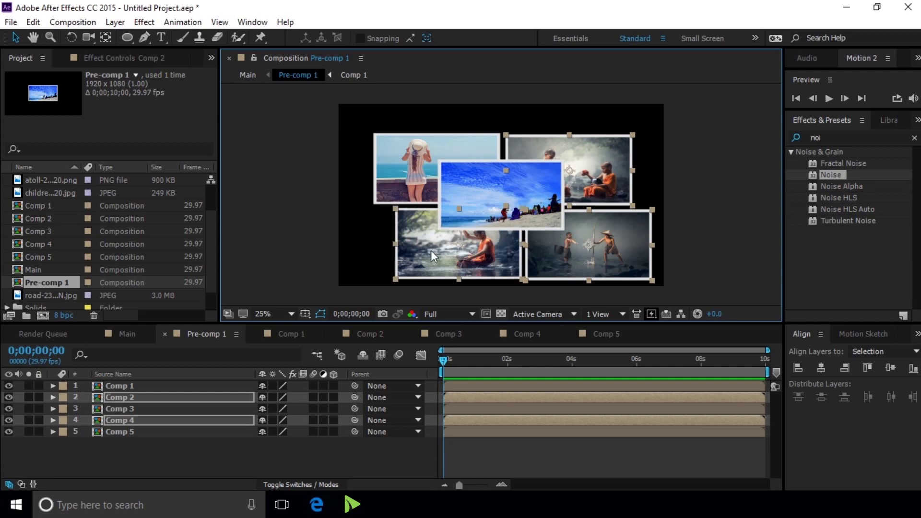
left_click(410, 170, "shift")
left_click_drag(575, 252, 572, 242)
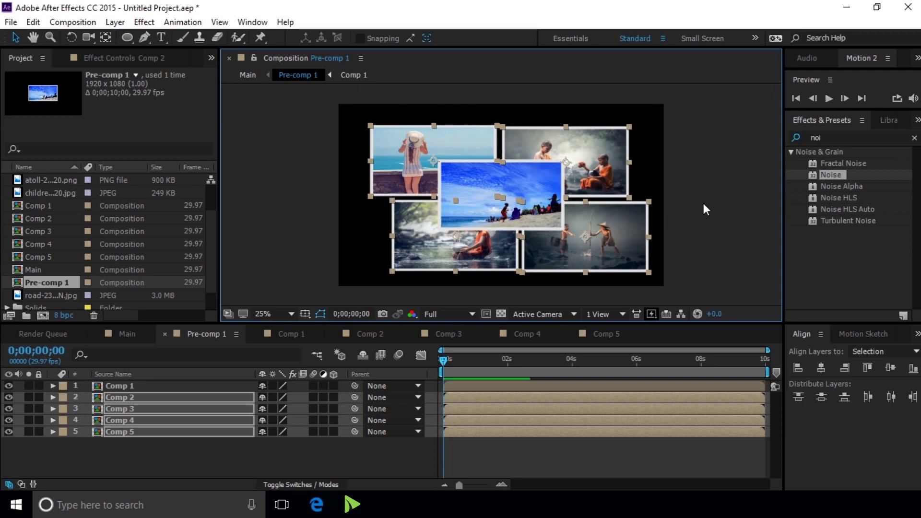
Zoom in to check the collage and nudge Comp 2 slightly left
left_click(714, 193)
key("period")
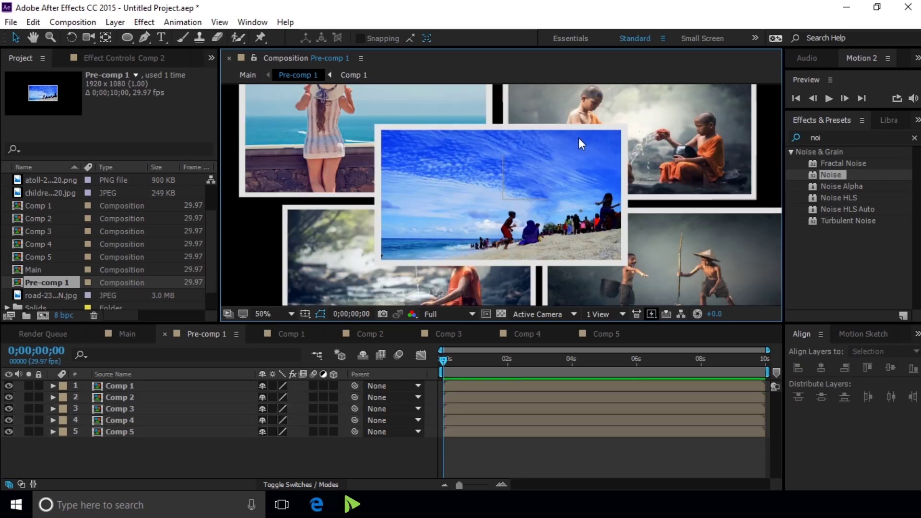
left_click(487, 284)
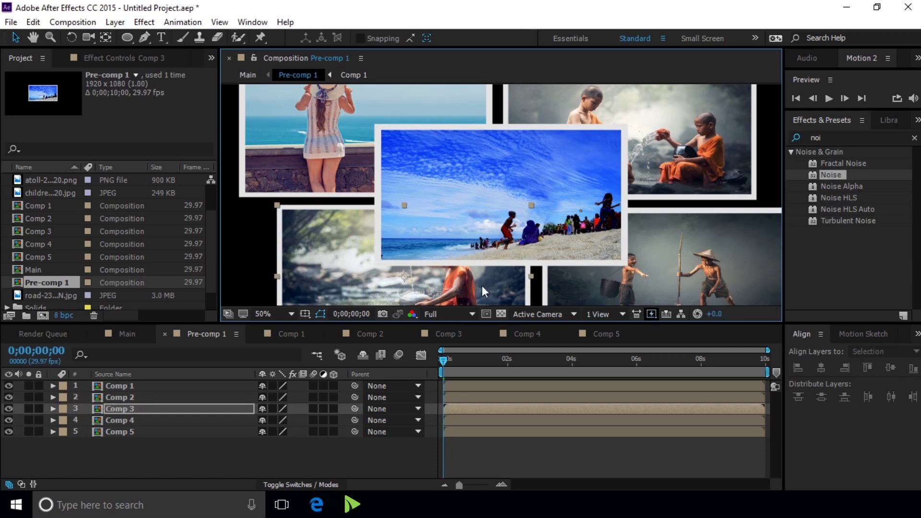
key("comma")
key("comma")
key("comma")
key("comma")
key("period")
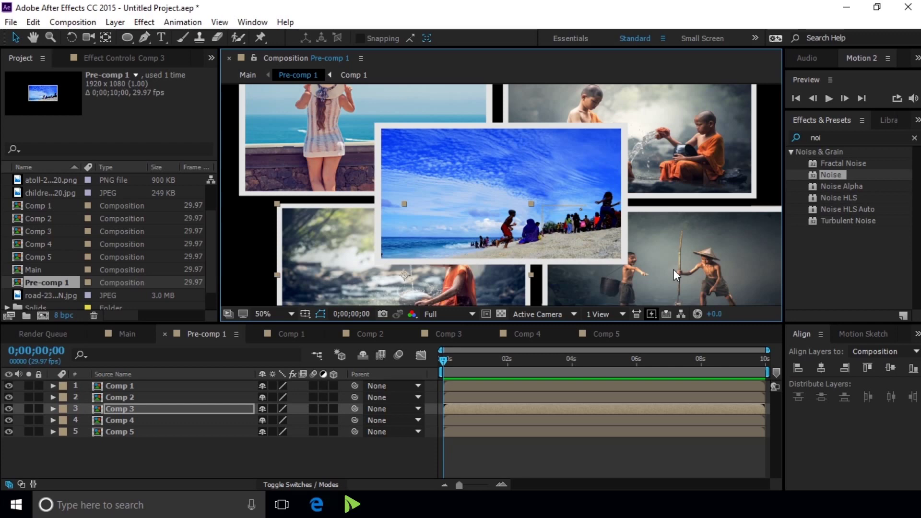
left_click_drag(673, 270, 669, 269)
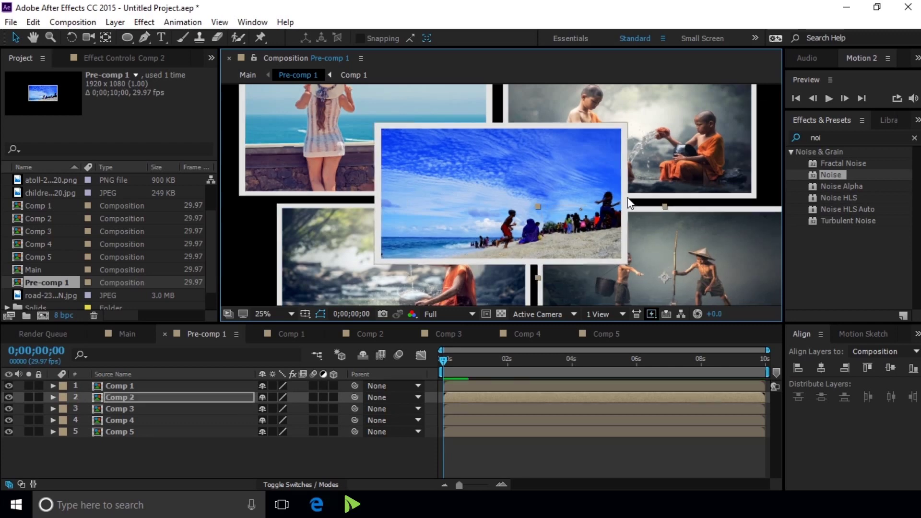
scroll(648, 230, "down", 2)
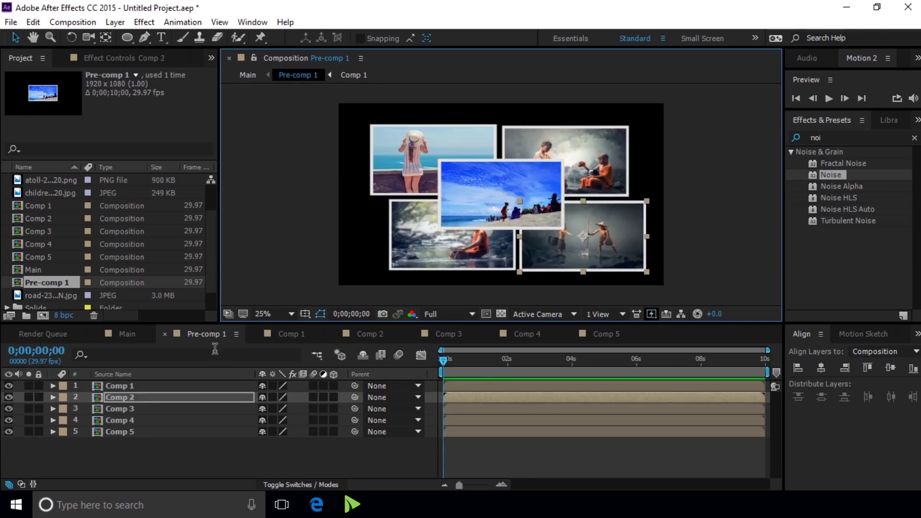
left_click(126, 335)
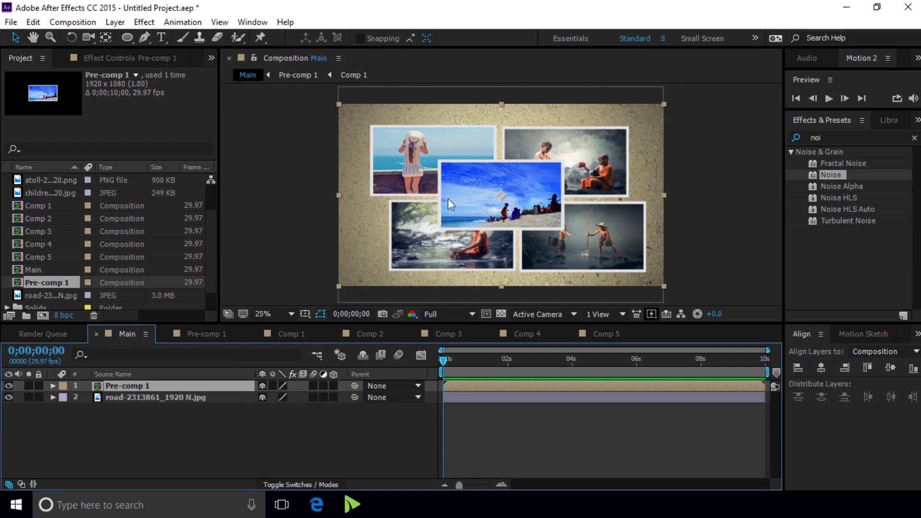
In Main, scale the road background past the frame edges and narrow it slightly
left_click(213, 334)
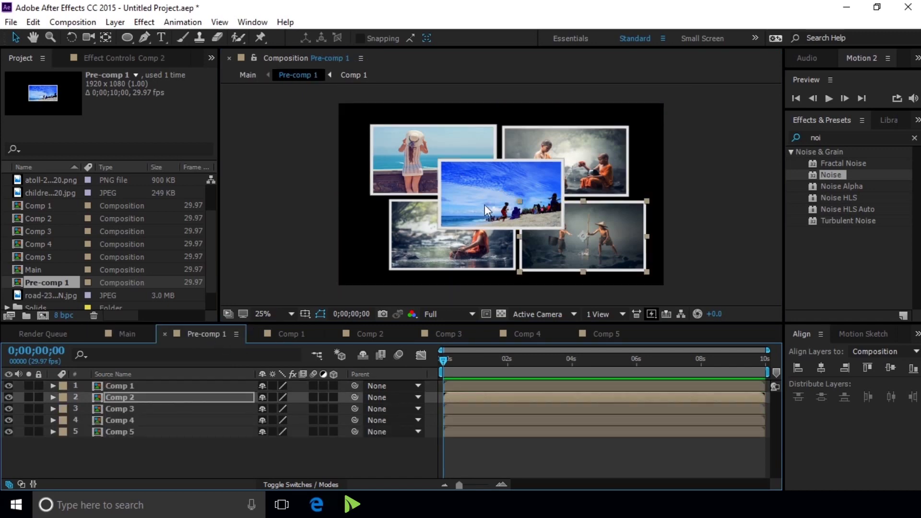
left_click(123, 335)
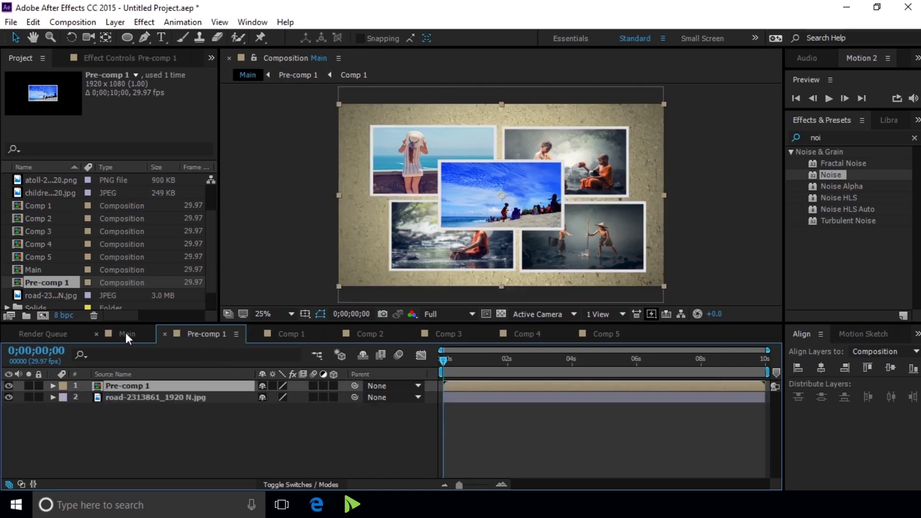
left_click(206, 398)
scroll(502, 197, "down", 1)
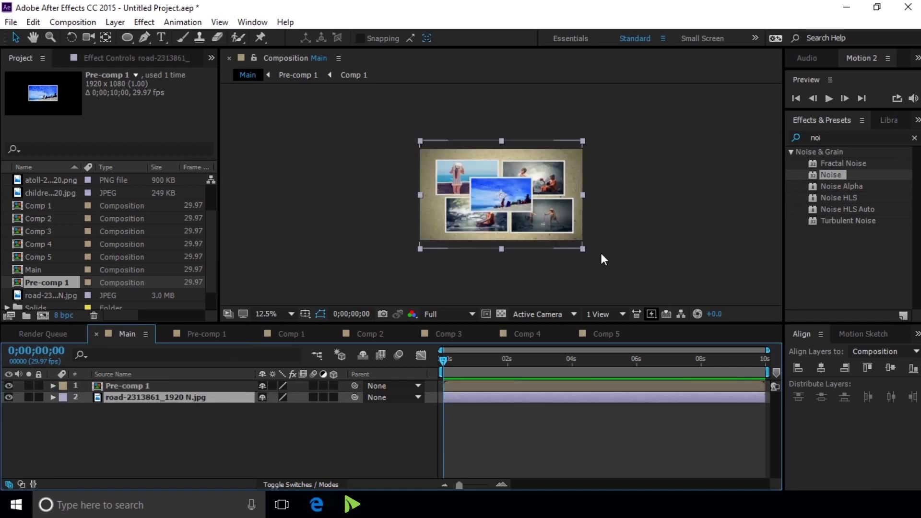
left_click_drag(584, 250, 640, 290)
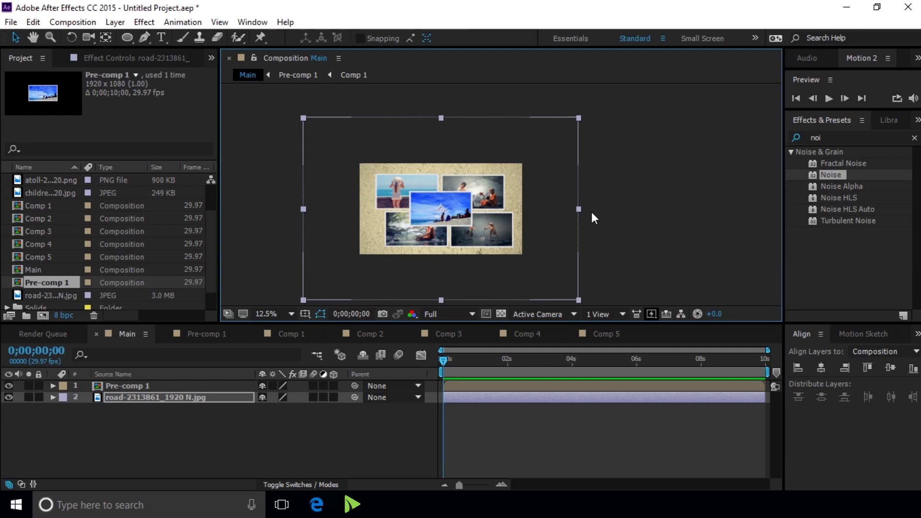
left_click_drag(580, 209, 564, 207)
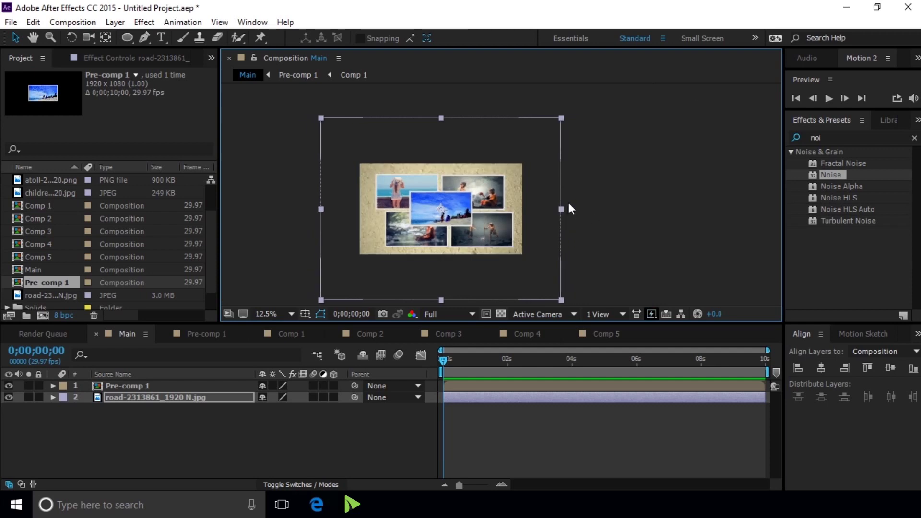
scroll(461, 187, "up", 2)
scroll(467, 194, "down", 2)
left_click(204, 385)
left_click(209, 396, "ctrl")
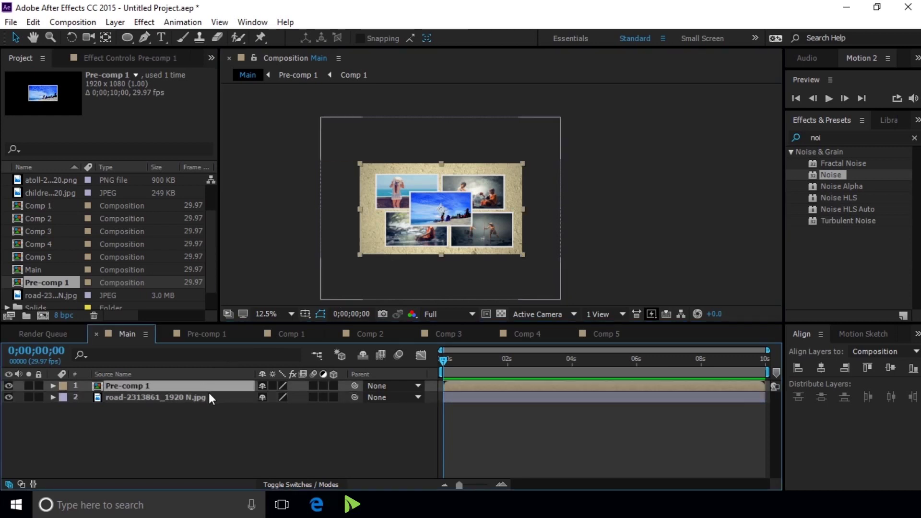
Turn on the 3D switch for Pre-comp 1 and the road background
left_click(334, 386)
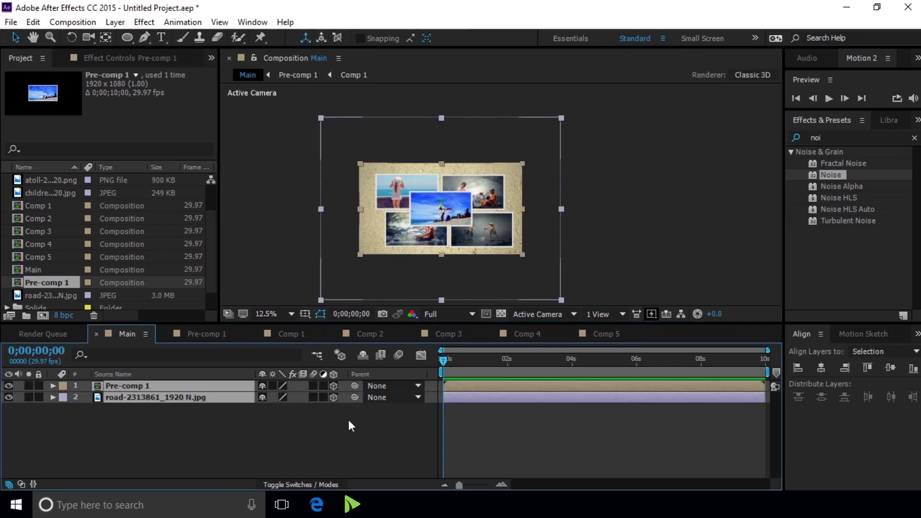
left_click(348, 422)
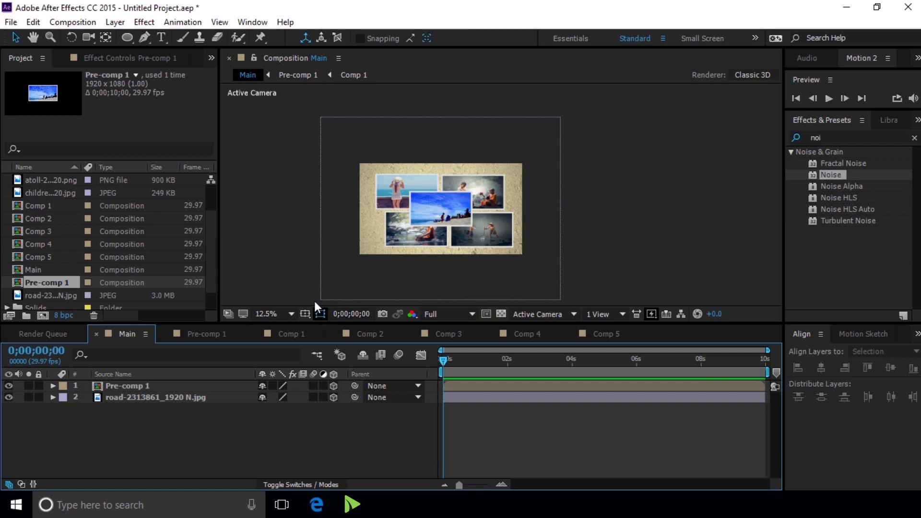
key("period")
key("comma")
left_click_drag(425, 212, 470, 210)
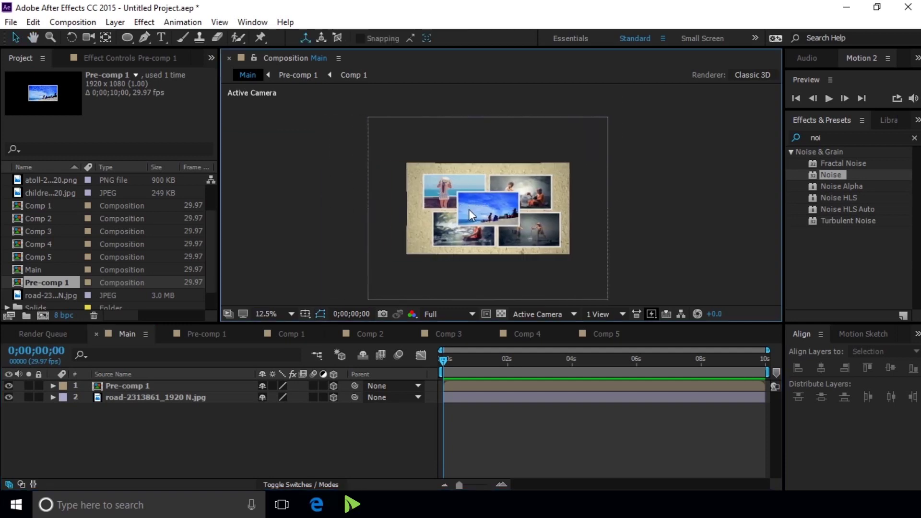
scroll(470, 209, "up", 2)
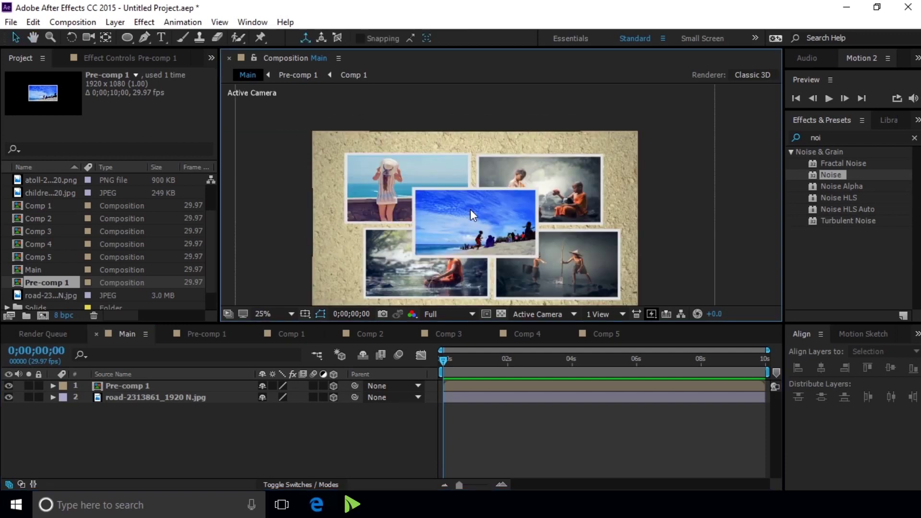
Tilt both Pre-comp 1 and the road background to -37° X Rotation
left_click(167, 385)
left_click(178, 397, "shift")
key("r")
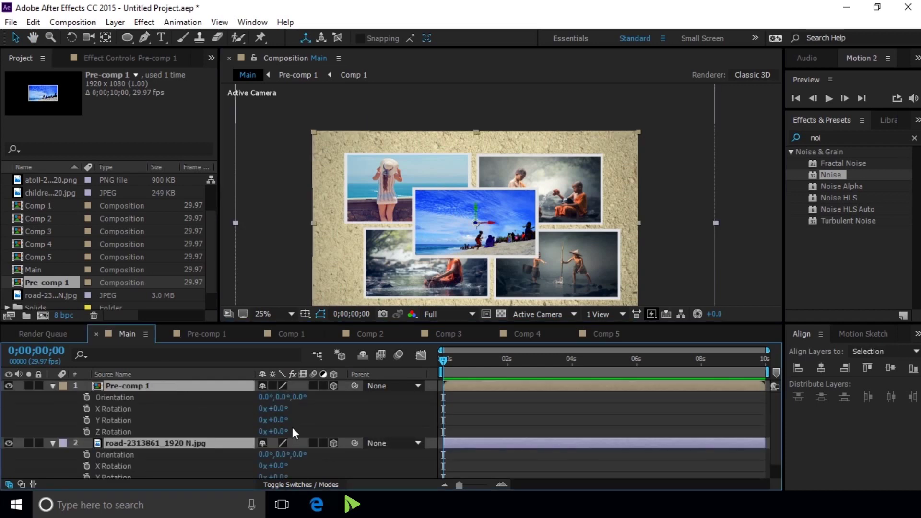
left_click_drag(280, 421, 234, 395)
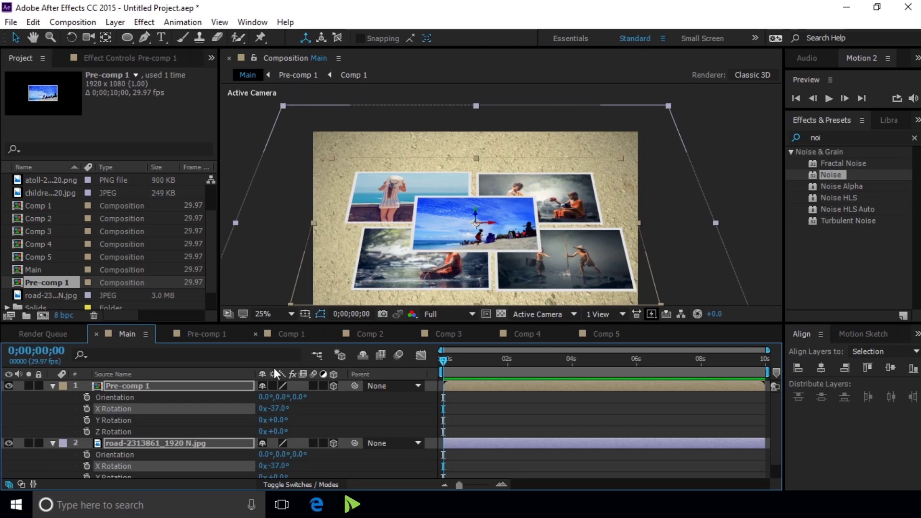
left_click(52, 386)
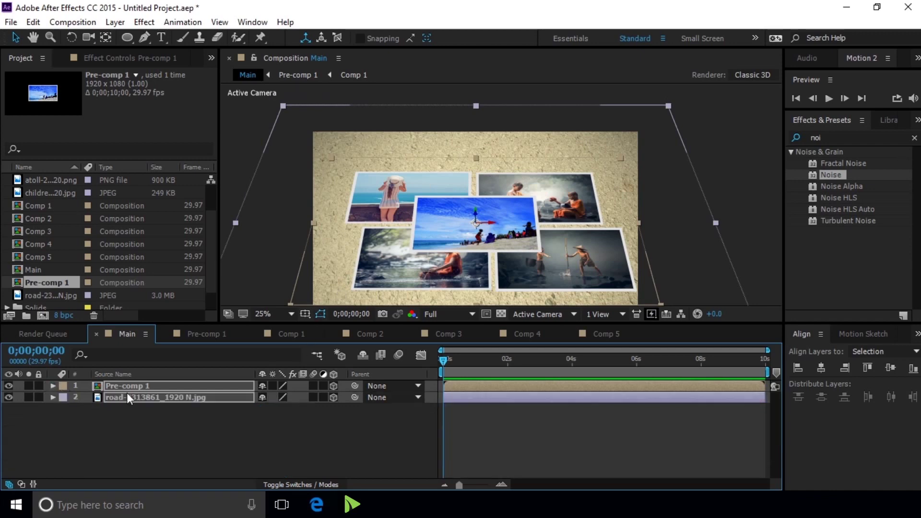
Scale the Pre-comp 1 collage to 86% and nudge it into its final position
left_click(138, 409)
left_click(150, 386)
key("s")
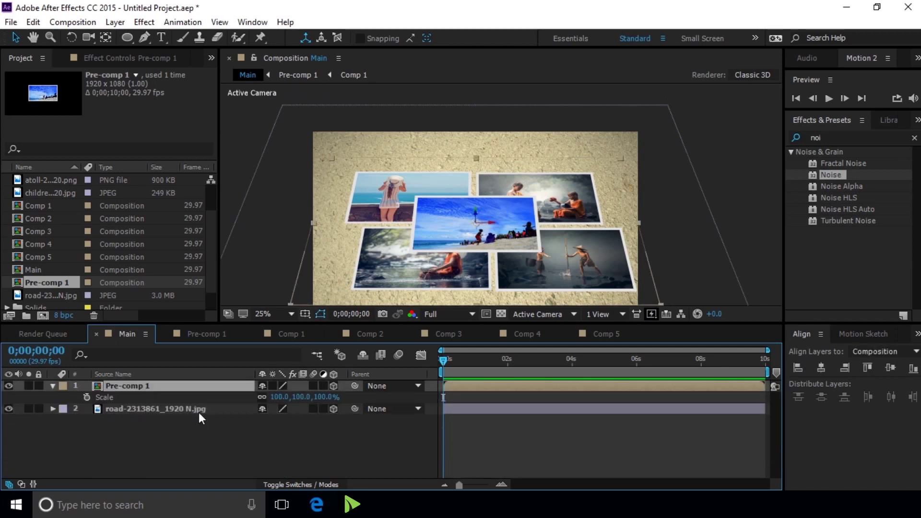
left_click_drag(280, 397, 268, 394)
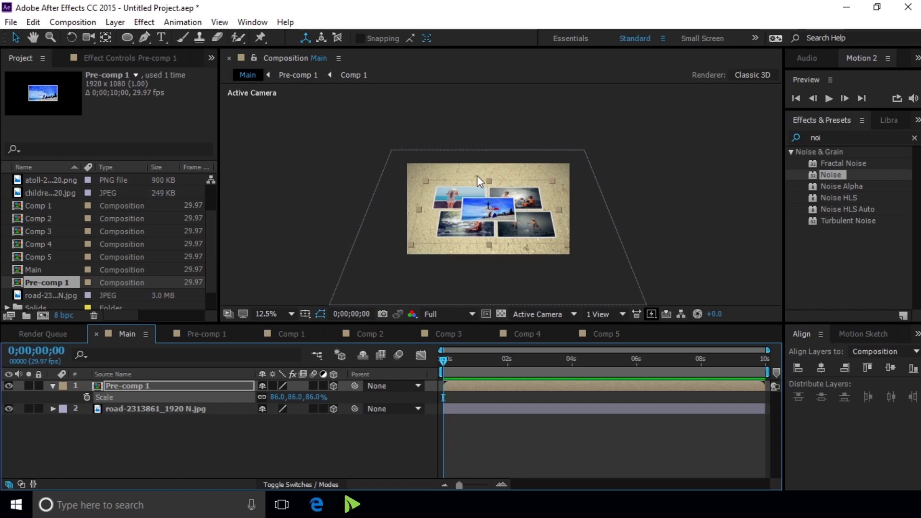
left_click_drag(490, 226, 481, 225)
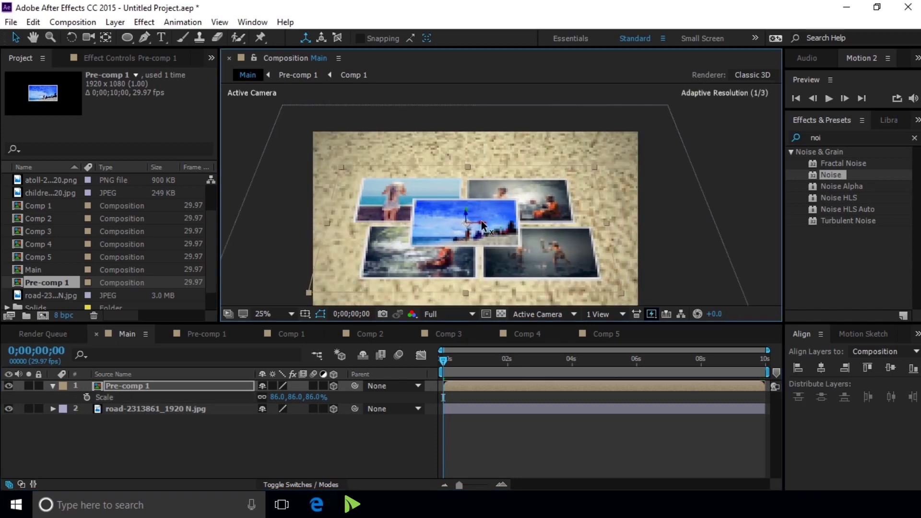
left_click_drag(481, 224, 472, 214)
key("comma")
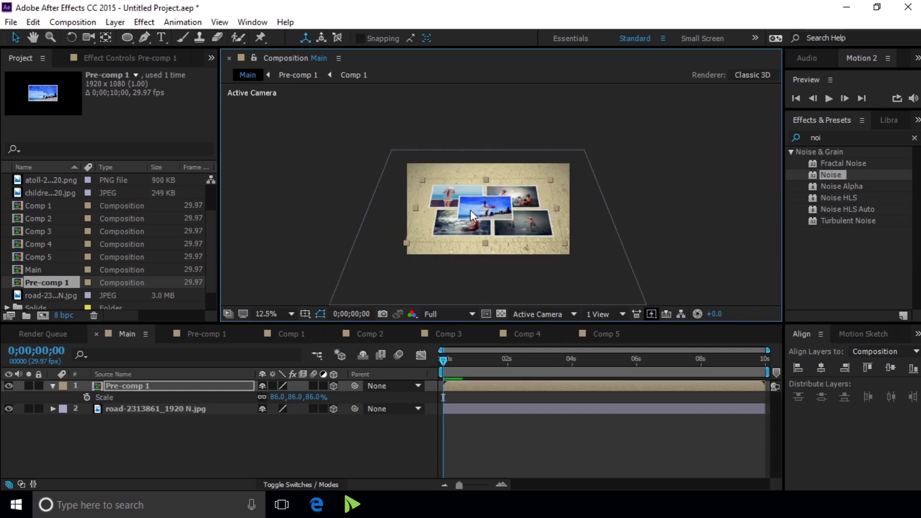
left_click(636, 205)
key("period")
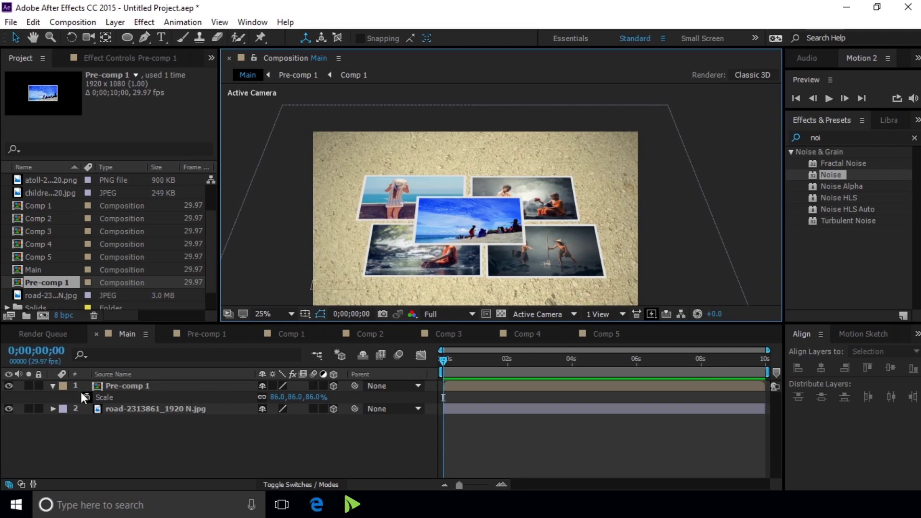
Add Camera 1, a two-node camera using the 28mm lens preset
right_click(137, 426)
mouse_move(231, 296)
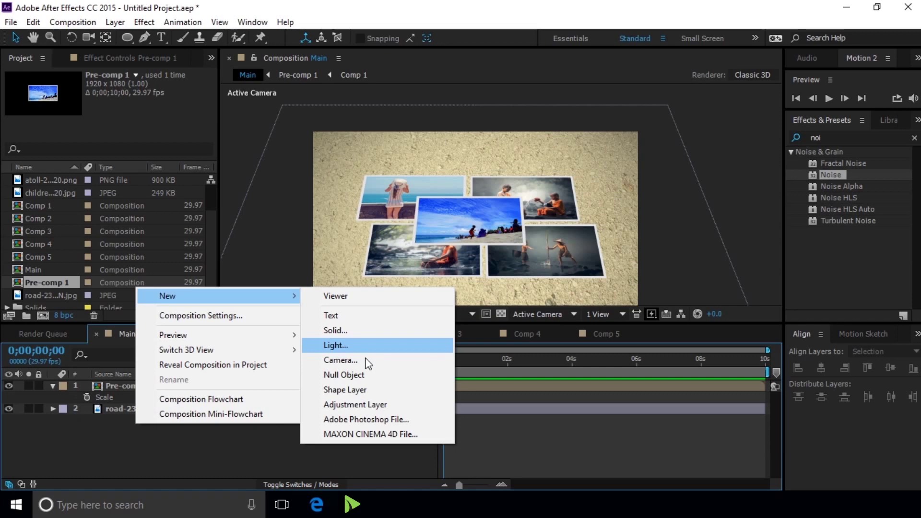
left_click(372, 360)
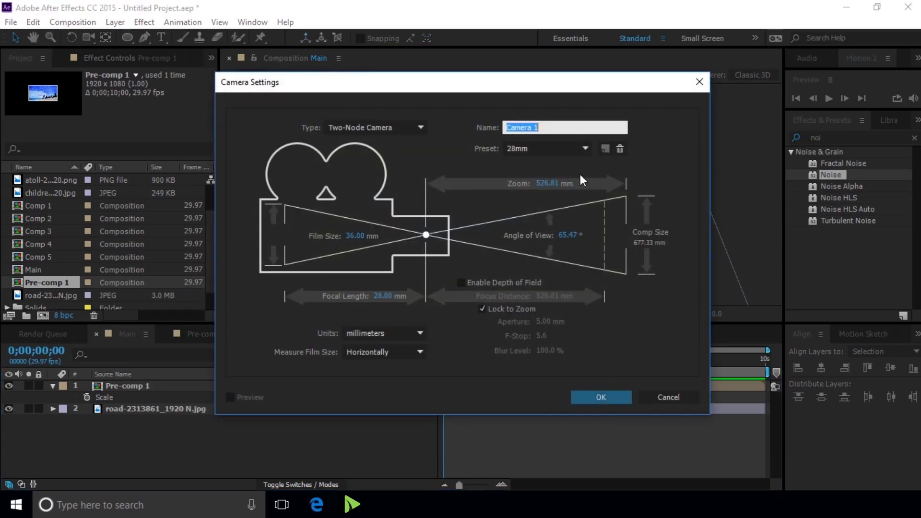
left_click(579, 149)
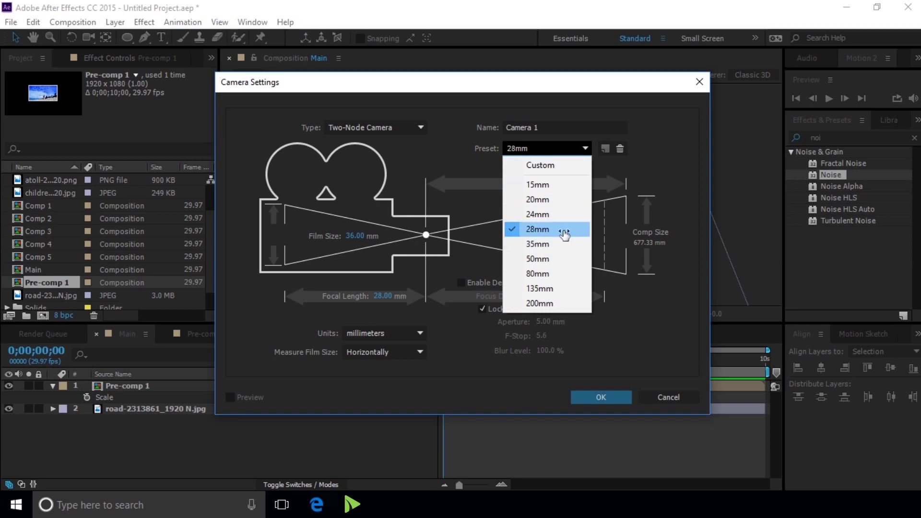
left_click(566, 230)
left_click(613, 398)
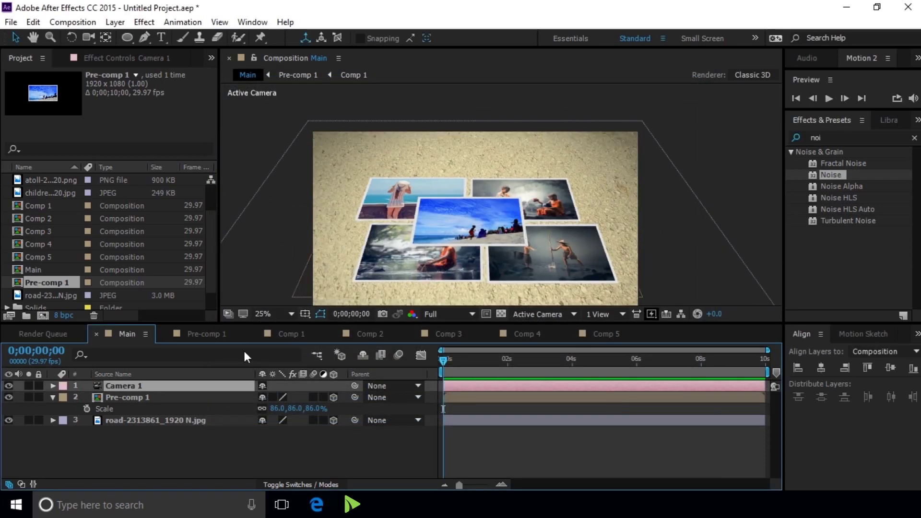
Add atoll-2179102_1920.png, the jumping-boy cutout, to Main as a 3D layer
left_click(53, 397)
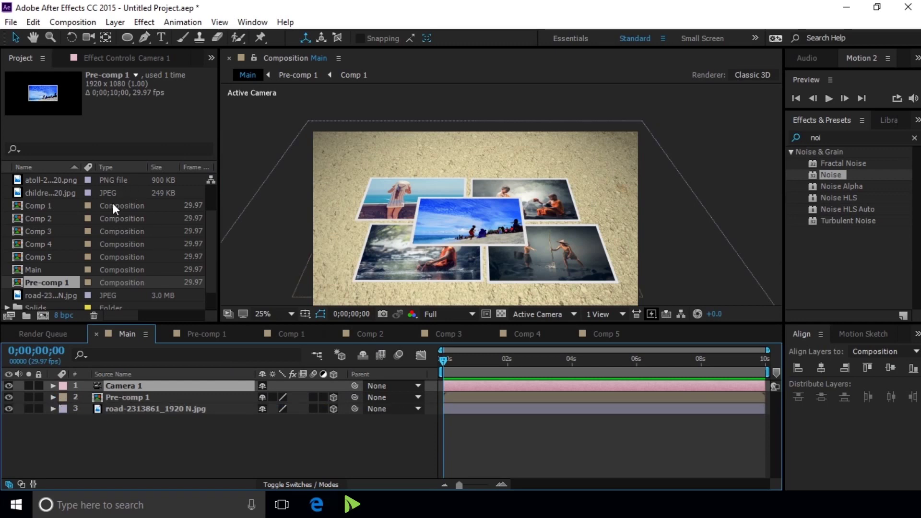
left_click(66, 194)
scroll(65, 200, "up", 1)
left_click_drag(63, 218, 139, 387)
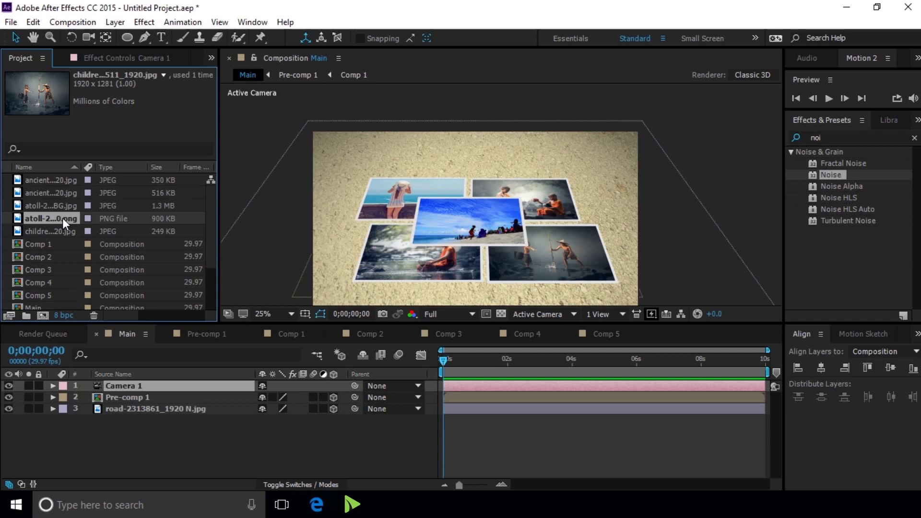
left_click_drag(139, 387, 141, 393)
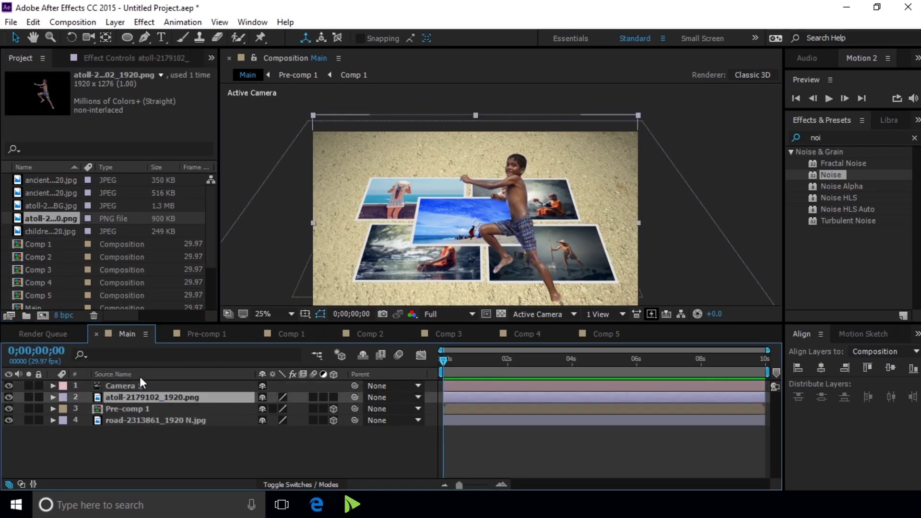
left_click(333, 397)
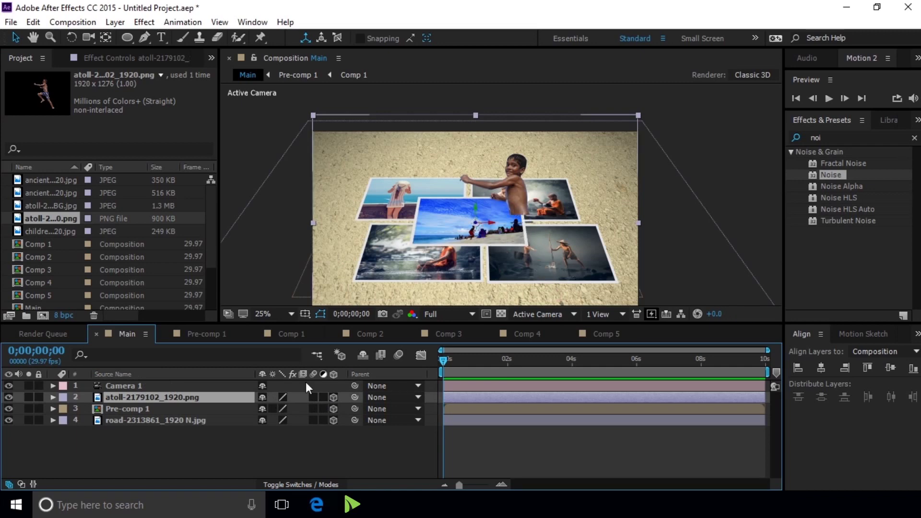
Bring the boy cutout closer to the camera and shrink it to 38%
key("p")
mouse_move(312, 409)
left_mouse_down()
mouse_move(354, 410)
mouse_move(164, 409)
left_mouse_up()
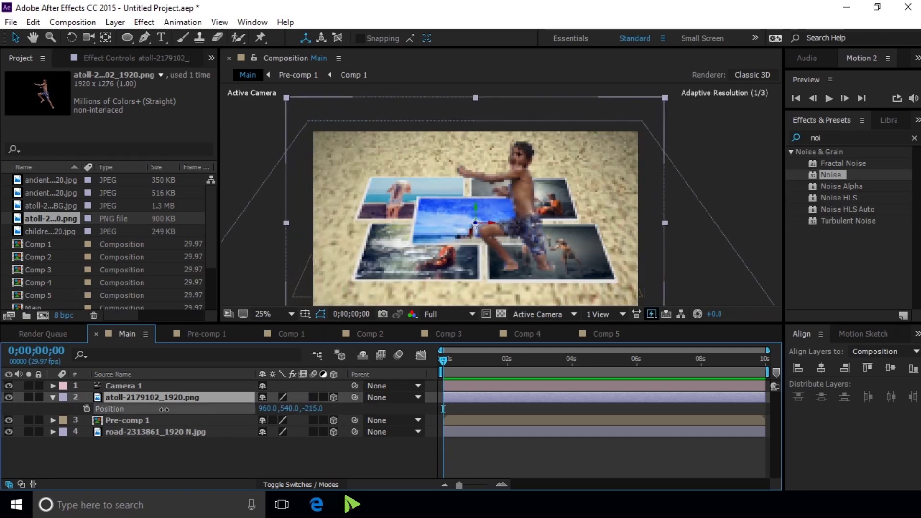
left_click_drag(164, 410, 136, 409)
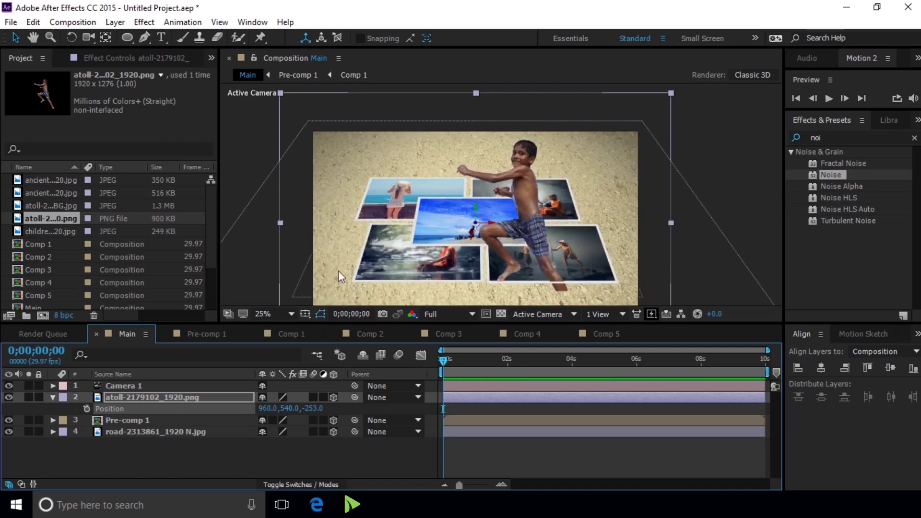
key("s")
left_click_drag(279, 409, 233, 407)
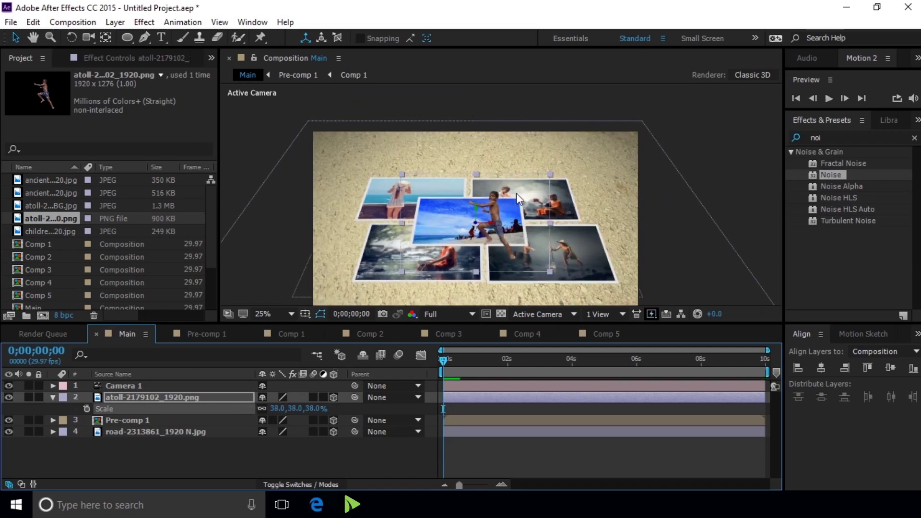
Move the boy cutout up onto the collage and slightly left
left_click_drag(475, 211, 474, 193)
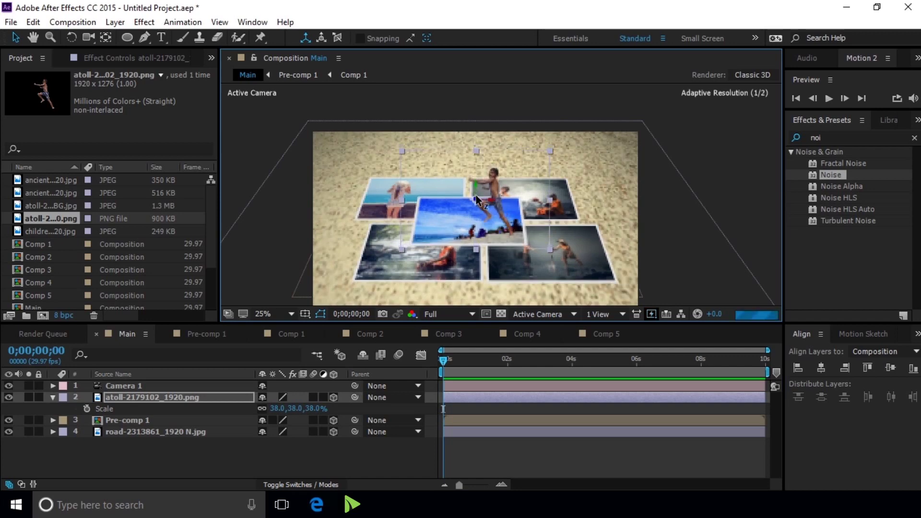
key("period")
key("period")
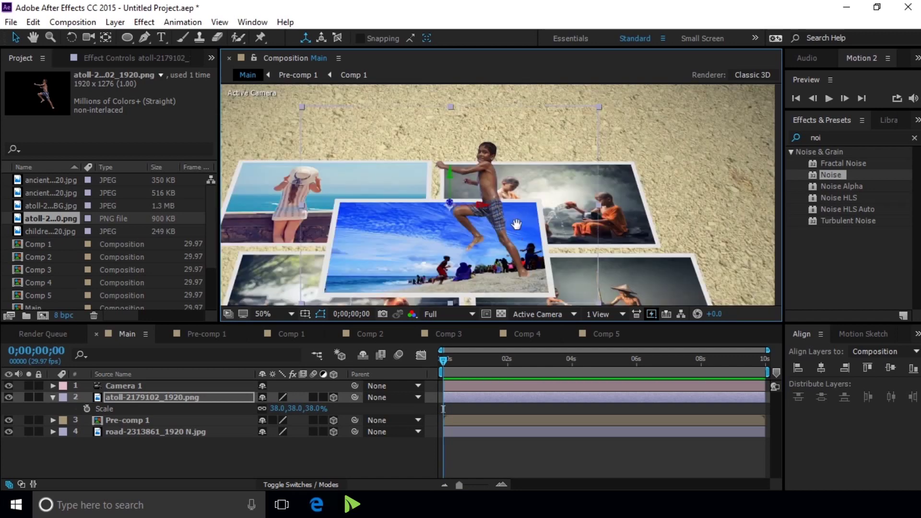
left_click_drag(502, 217, 497, 157)
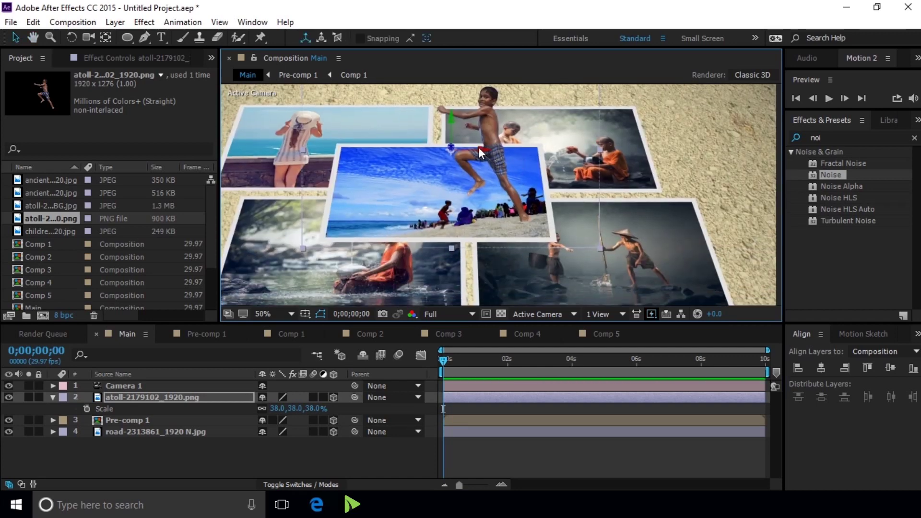
left_click_drag(484, 151, 472, 152)
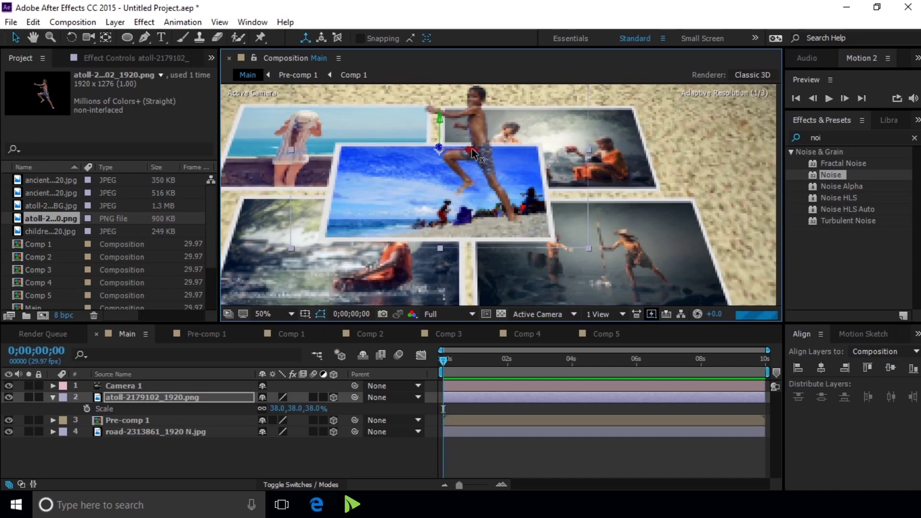
scroll(531, 228, "up", 2)
scroll(532, 225, "down", 4)
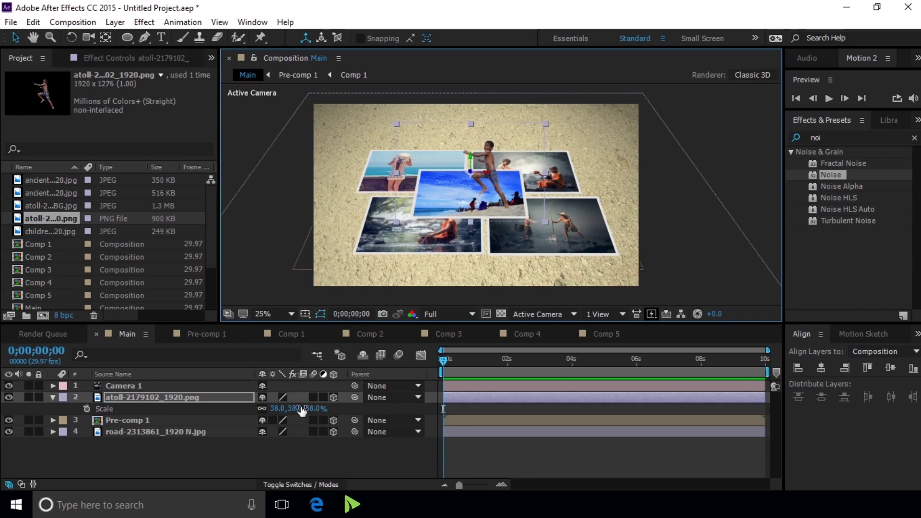
Set the boy cutout's Z Position to -96
left_click(252, 397)
key("p")
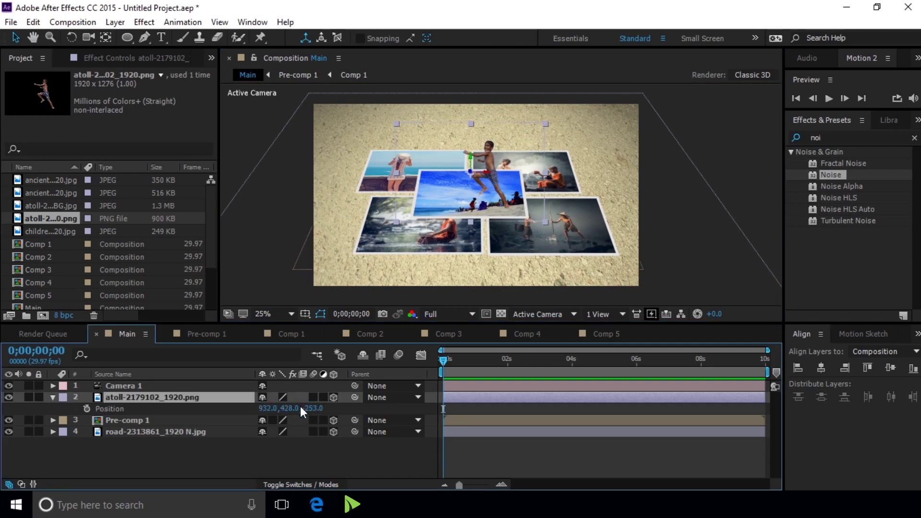
left_click_drag(307, 409, 391, 397)
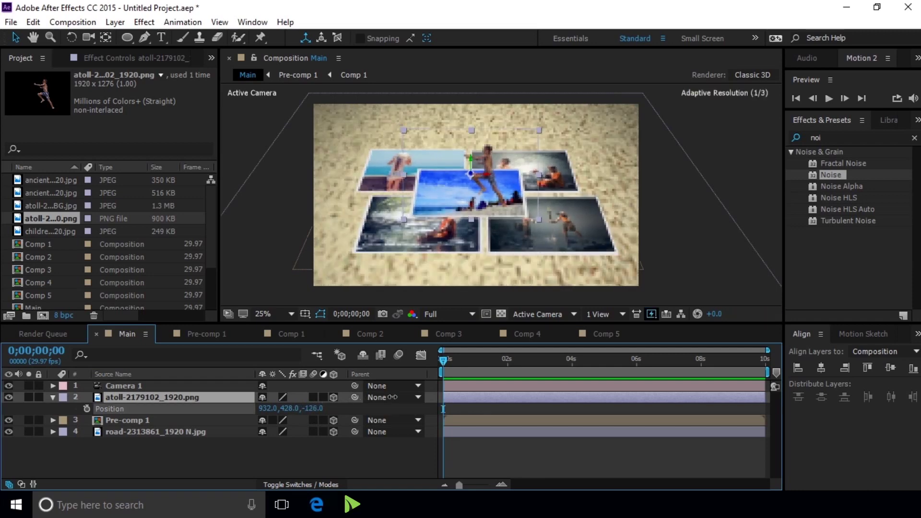
mouse_move(415, 396)
left_mouse_down()
mouse_move(445, 394)
mouse_move(408, 387)
left_mouse_up()
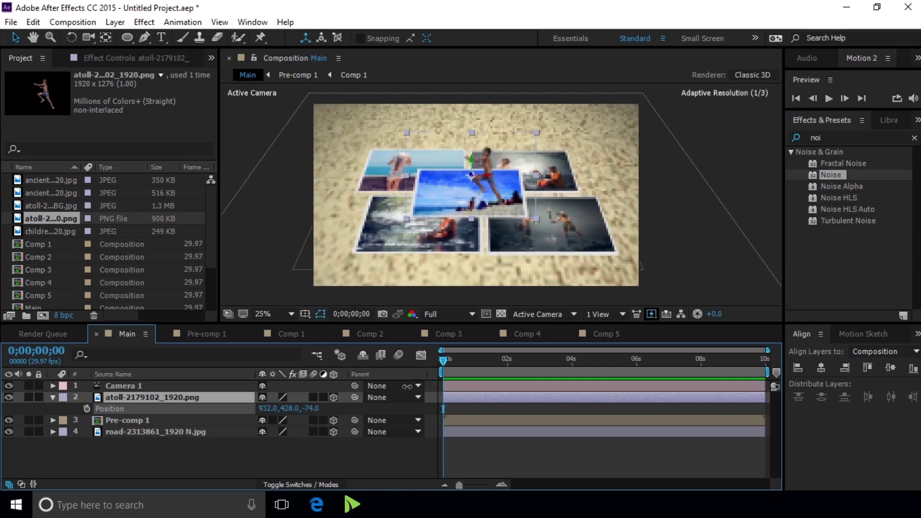
left_click_drag(311, 408, 302, 409)
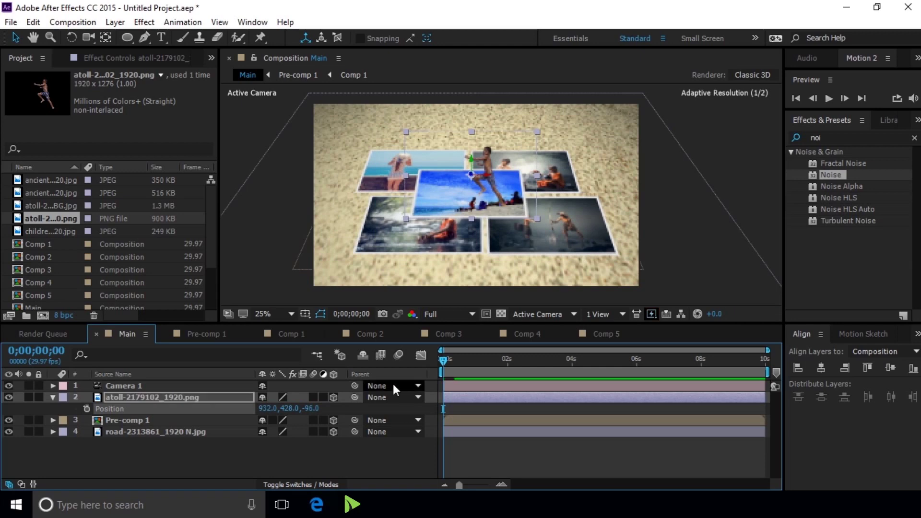
scroll(505, 186, "up", 2)
Enlarge the boy cutout to 54% and move it up and left
key("s")
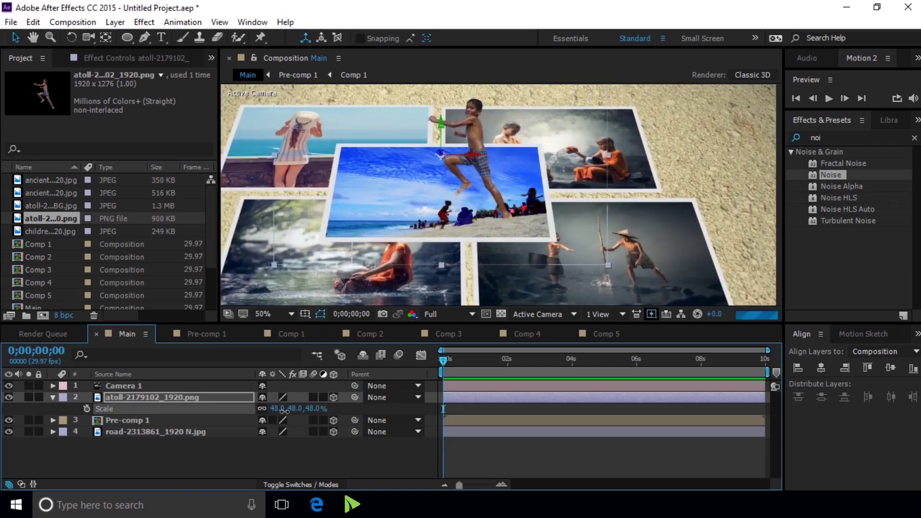
left_click_drag(278, 411, 288, 412)
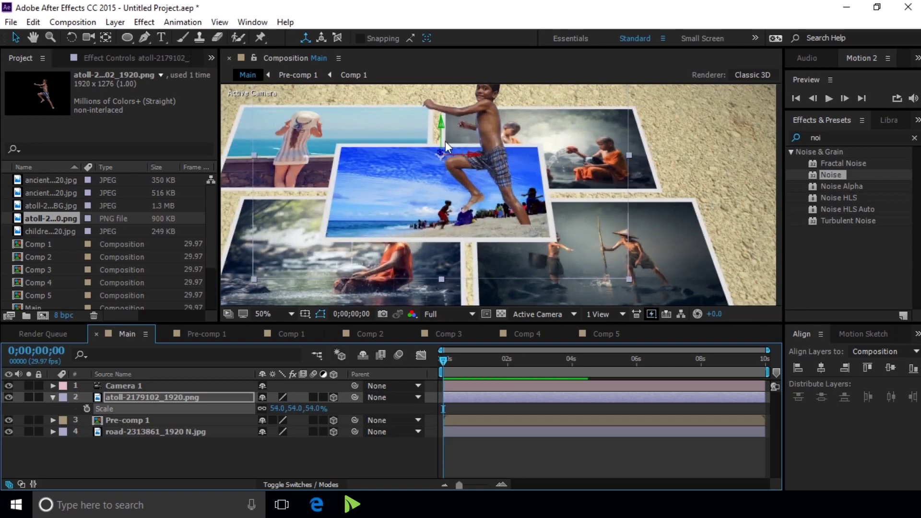
left_click_drag(440, 128, 446, 113)
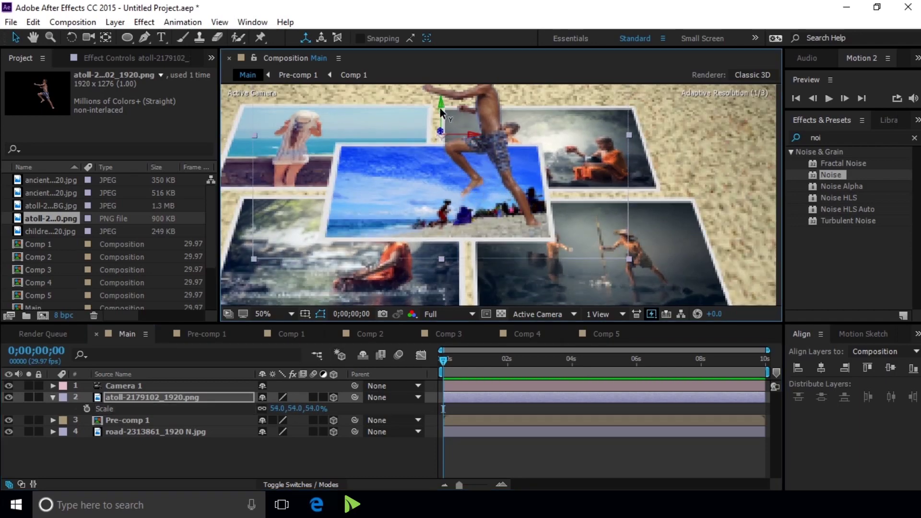
left_click_drag(473, 136, 459, 137)
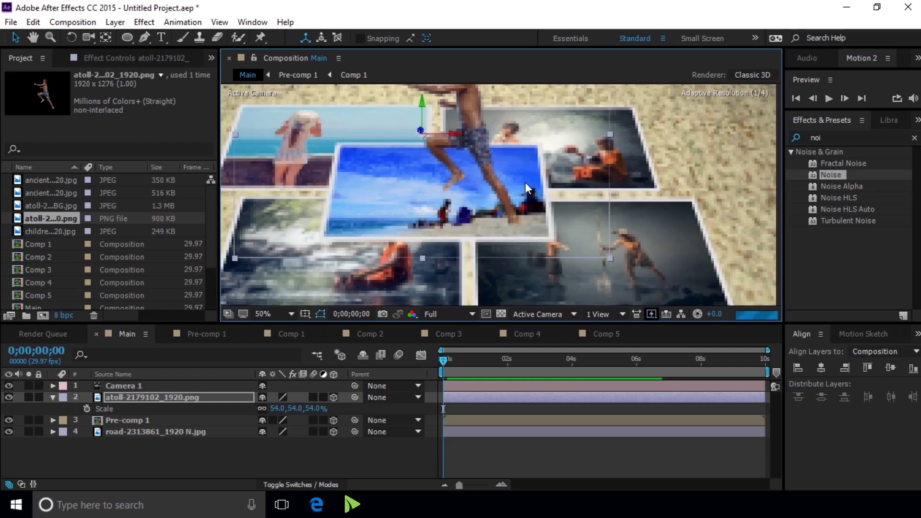
scroll(525, 183, "down", 2)
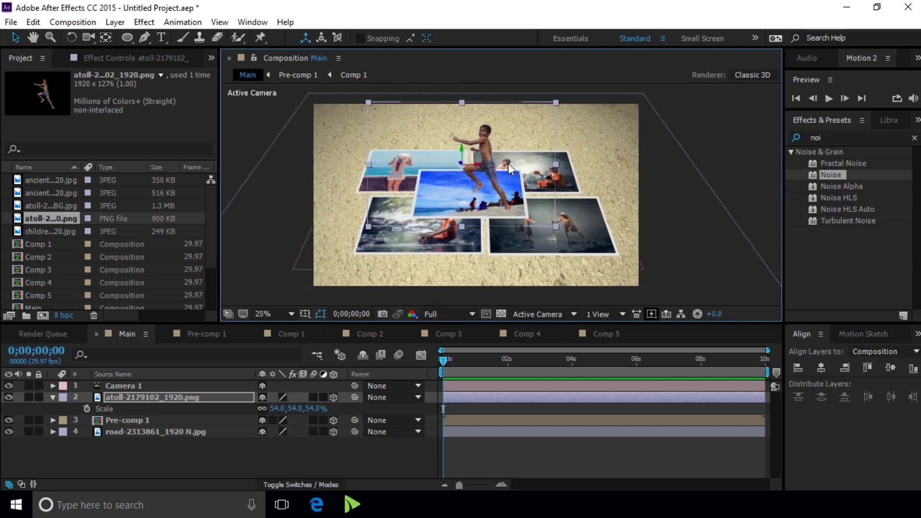
scroll(526, 186, "up", 2)
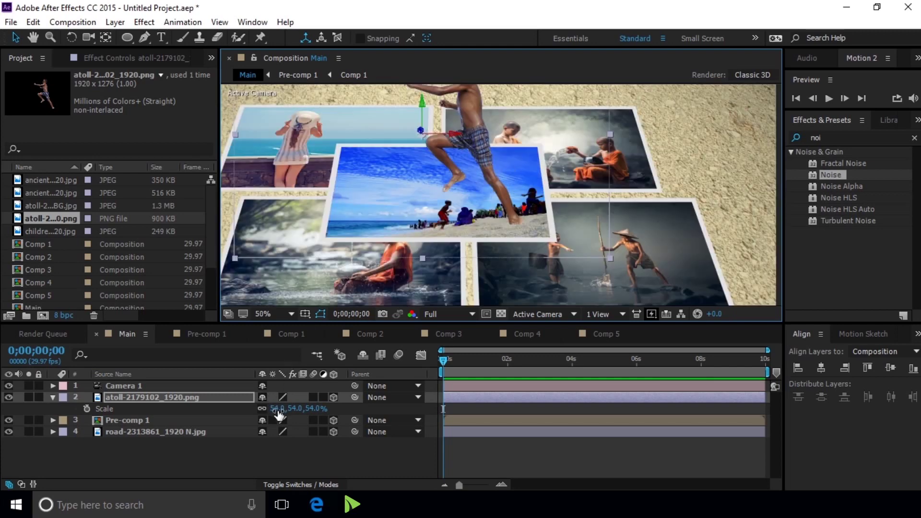
Shrink the boy cutout to 45% and place him over the central beach photo
left_click_drag(279, 415, 261, 415)
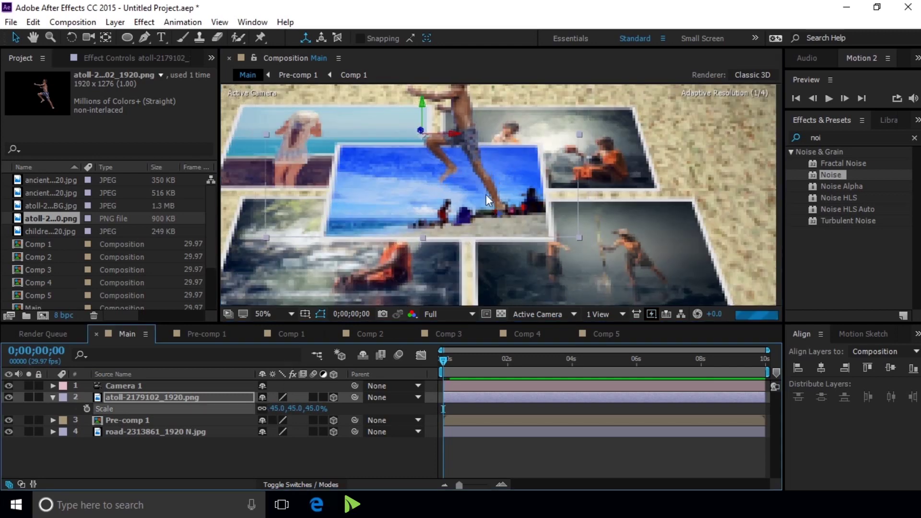
scroll(487, 194, "down", 2)
scroll(492, 159, "up", 2)
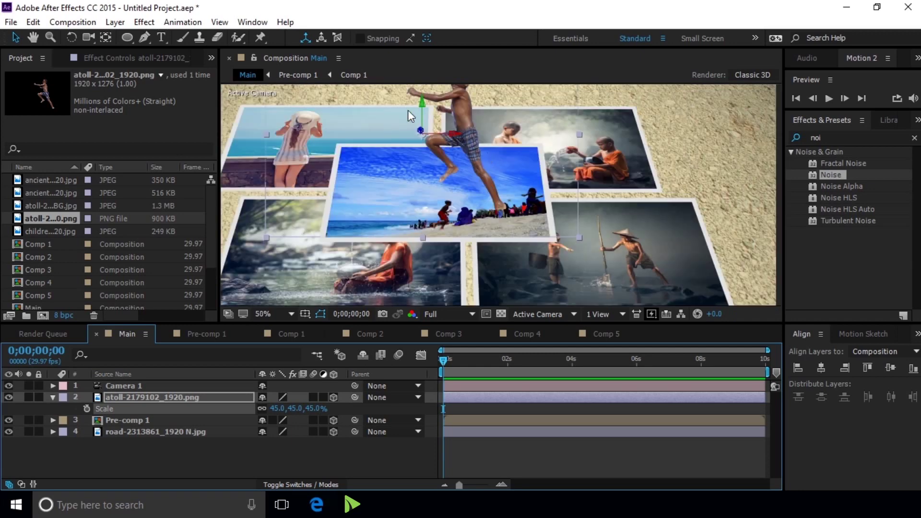
left_click_drag(421, 109, 423, 120)
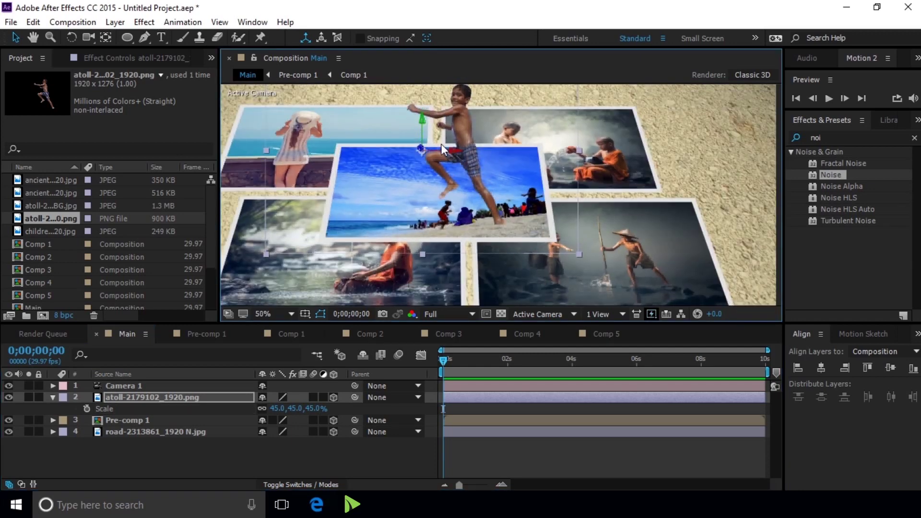
left_click_drag(457, 155, 502, 169)
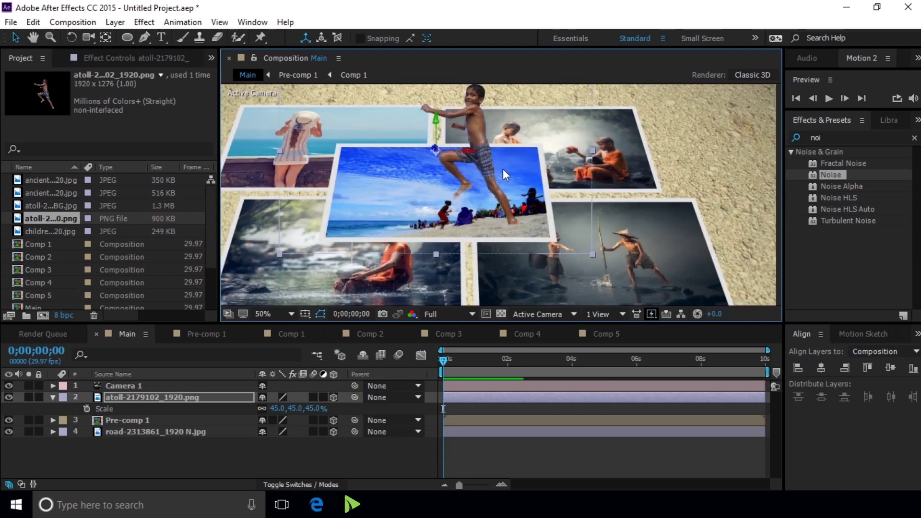
scroll(502, 169, "down", 2)
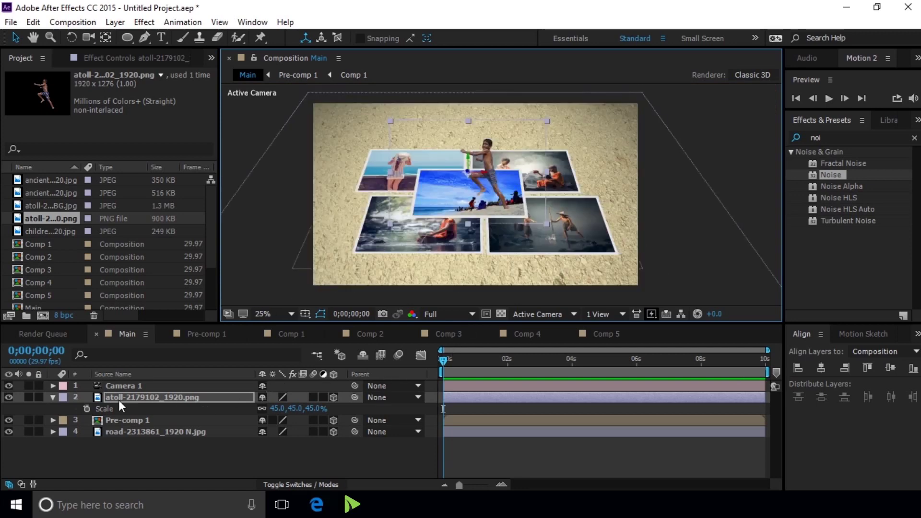
left_click(54, 397)
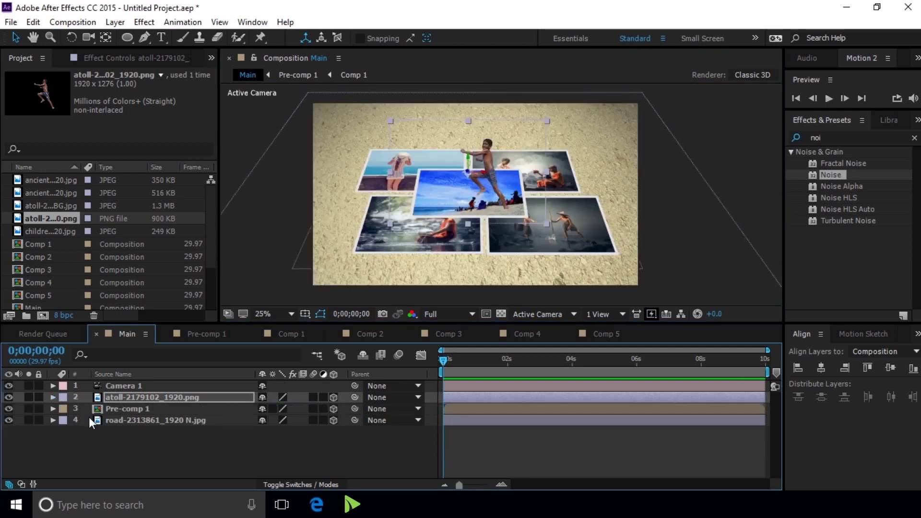
Search for 'dro' and apply Drop Shadow to the Pre-comp 1 layer
left_click(148, 409)
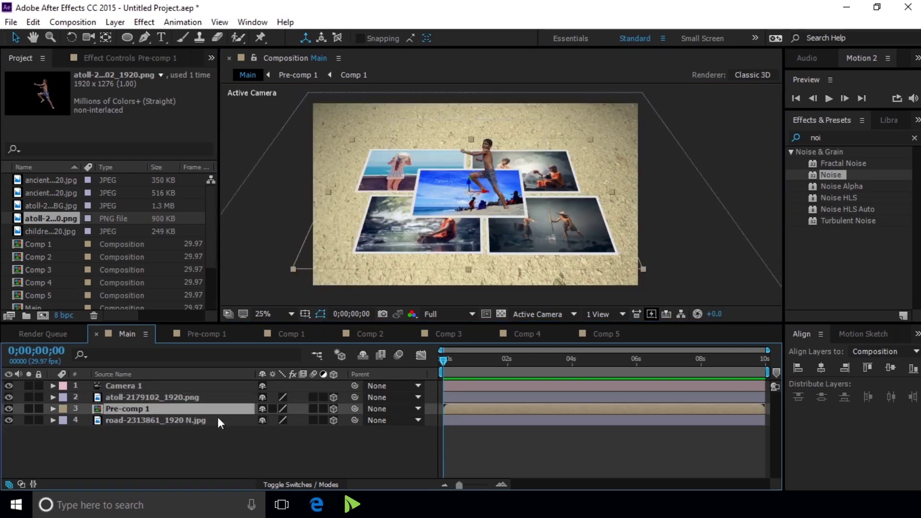
left_click(841, 134)
key("BackSpace")
key("BackSpace")
key("BackSpace")
left_click(793, 141)
type("dro")
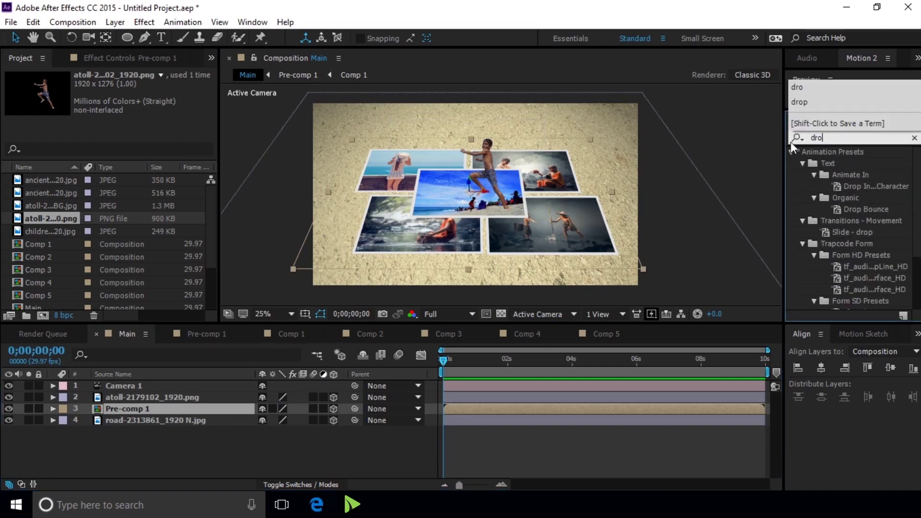
scroll(862, 211, "down", 2)
left_click_drag(863, 306, 182, 407)
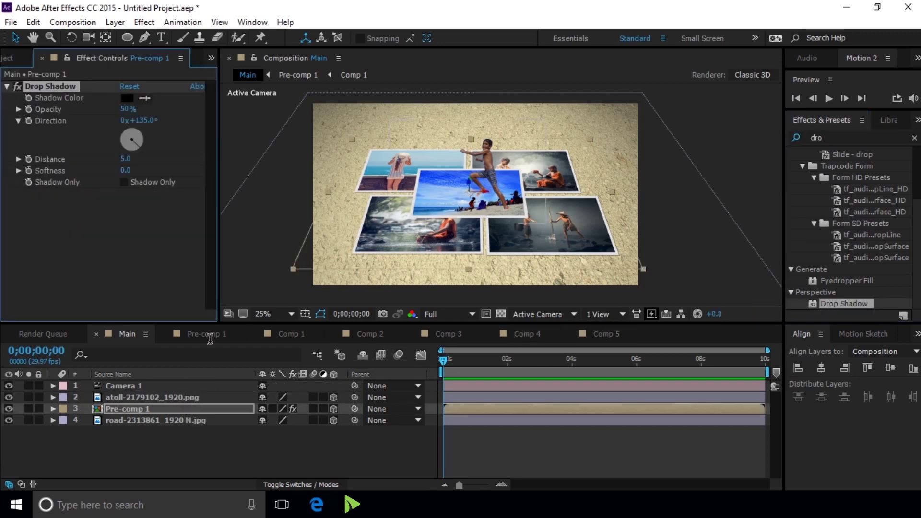
scroll(502, 197, "up", 2)
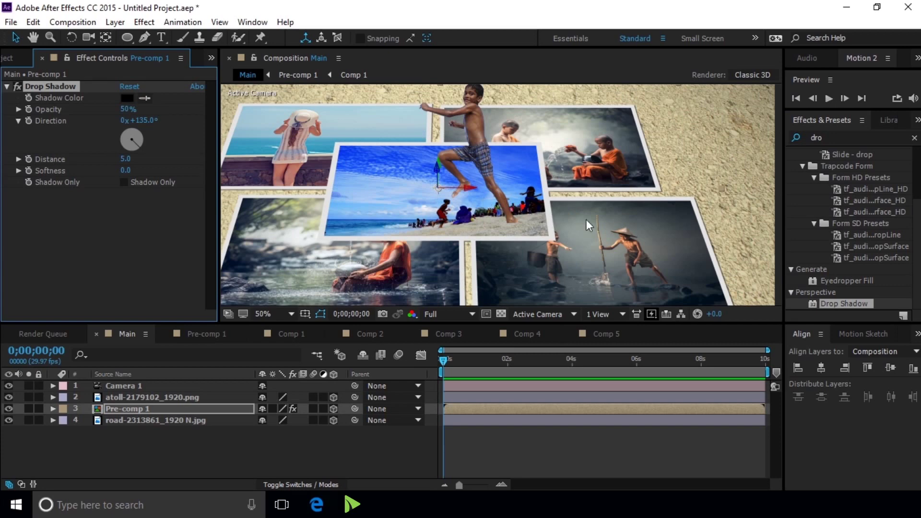
scroll(598, 189, "up", 1)
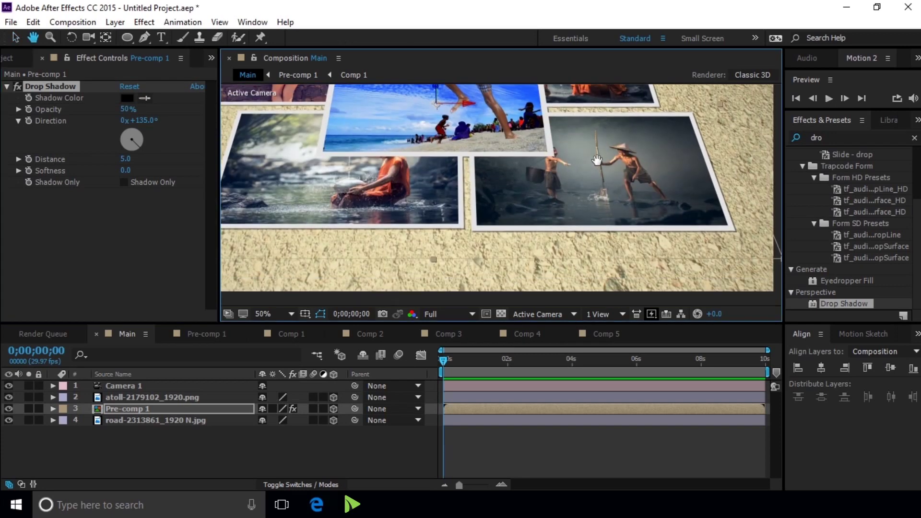
scroll(585, 216, "up", 1)
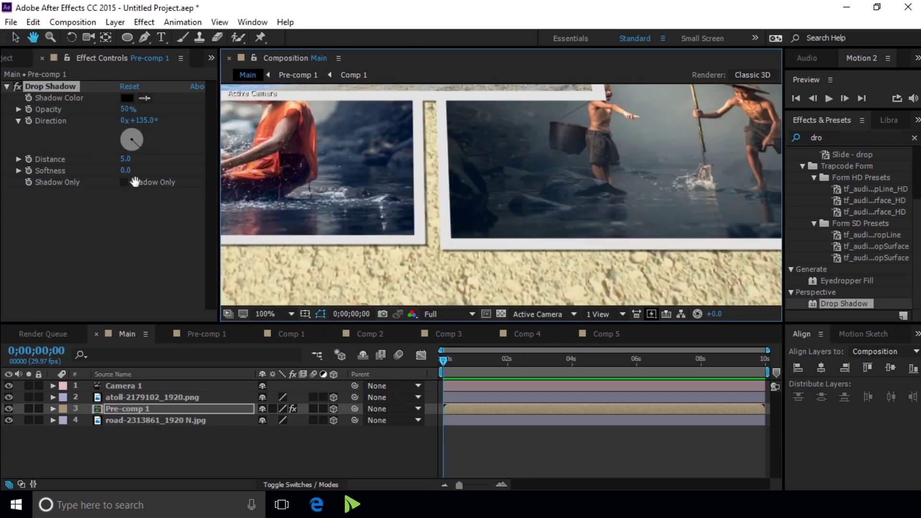
Set the shadow to distance 15, softness 15 and 70% opacity, then copy it
left_click(17, 37)
left_click_drag(125, 159, 138, 160)
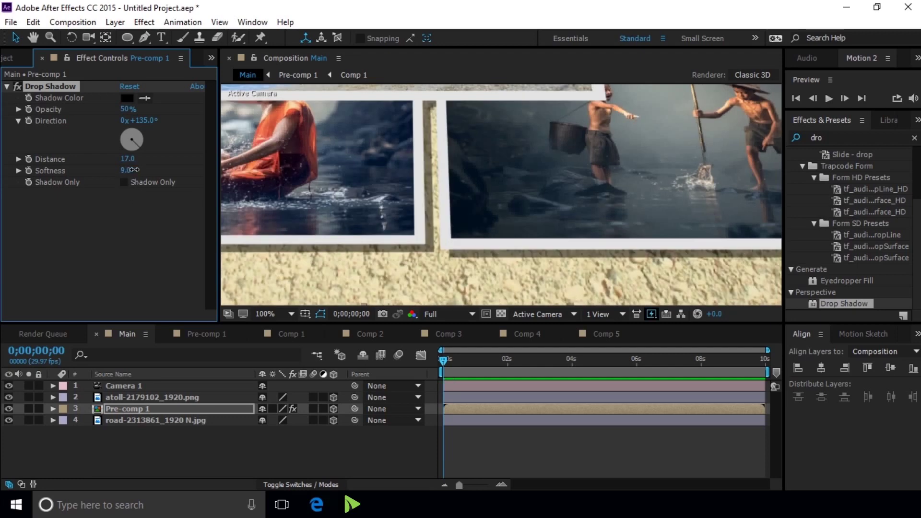
left_click_drag(134, 169, 135, 170)
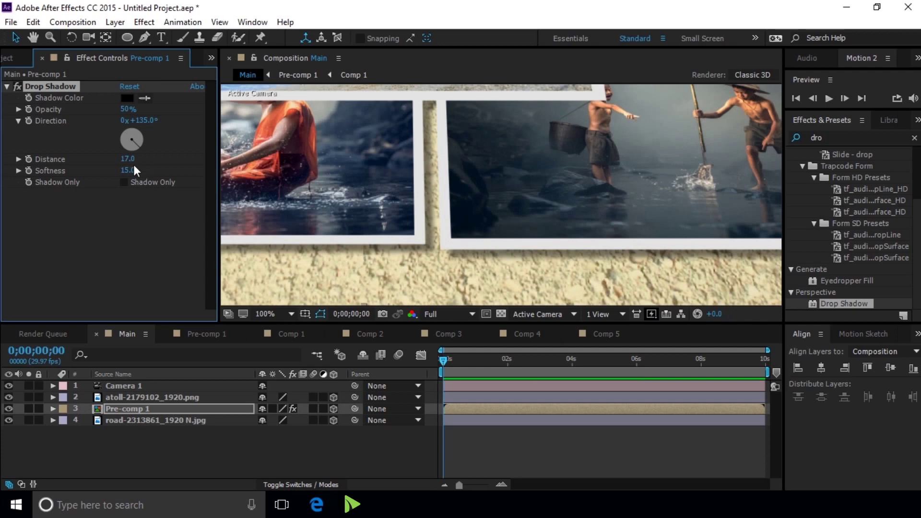
left_click(128, 159)
type("15")
left_click(174, 238)
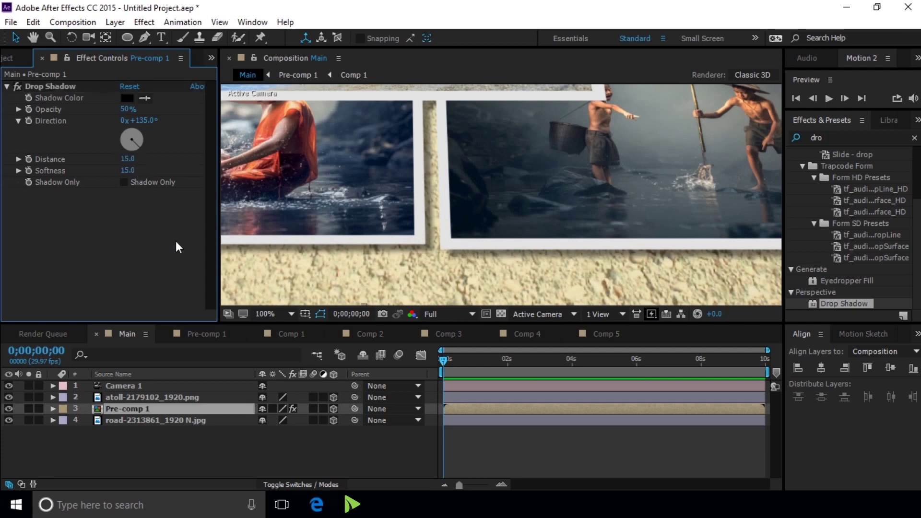
left_click(127, 110)
type("70")
key("Return")
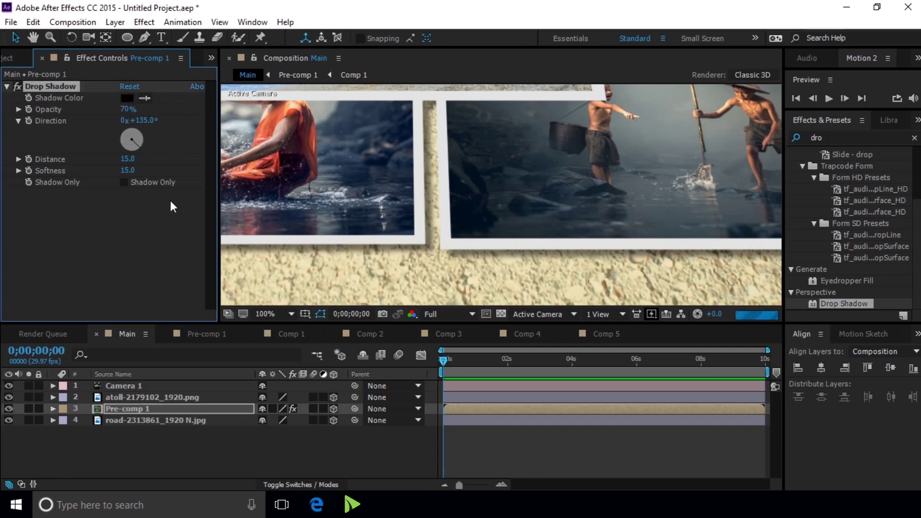
scroll(597, 149, "down", 4)
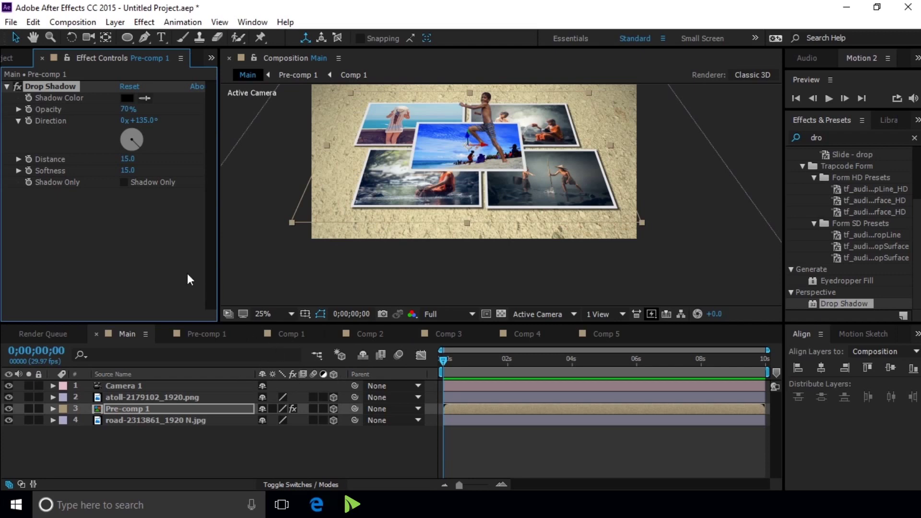
left_click(33, 23)
left_click(53, 102)
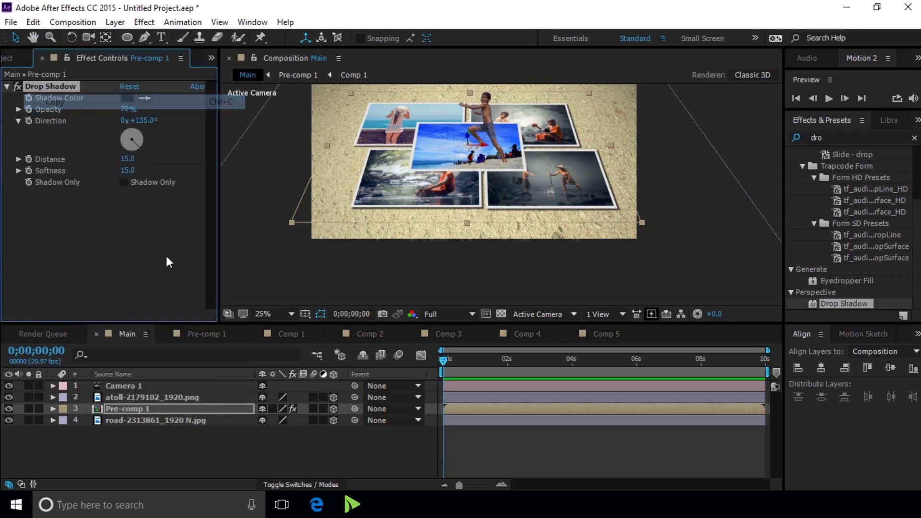
Paste the copied Drop Shadow onto Comp 1 in Pre-comp 1, then return to Main
left_click(207, 333)
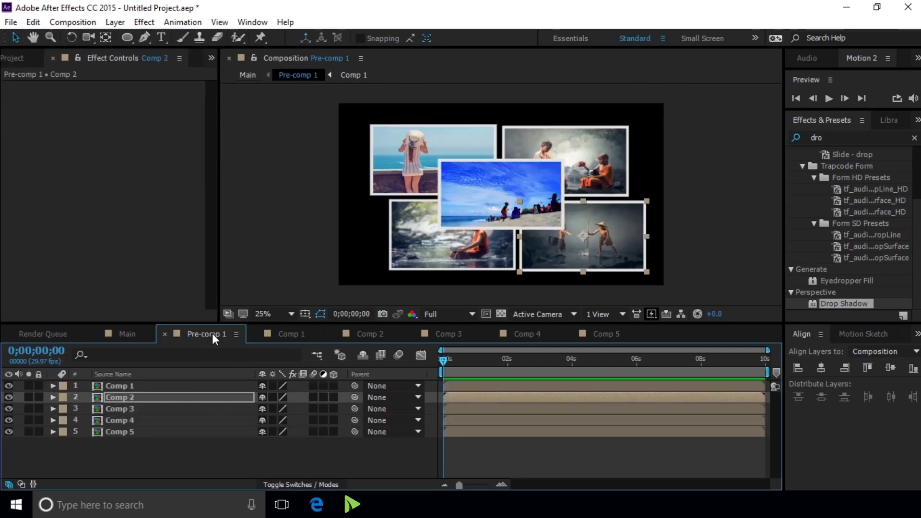
left_click(163, 397)
left_click(159, 387)
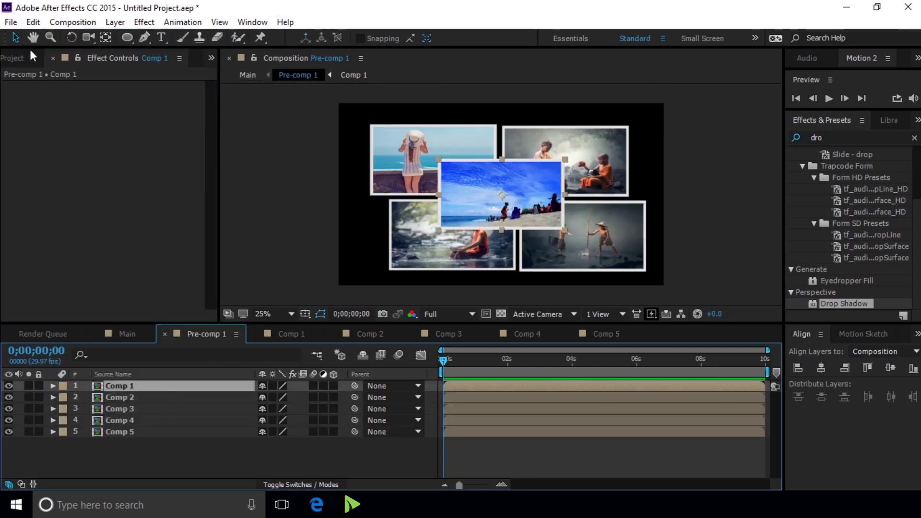
left_click(43, 89)
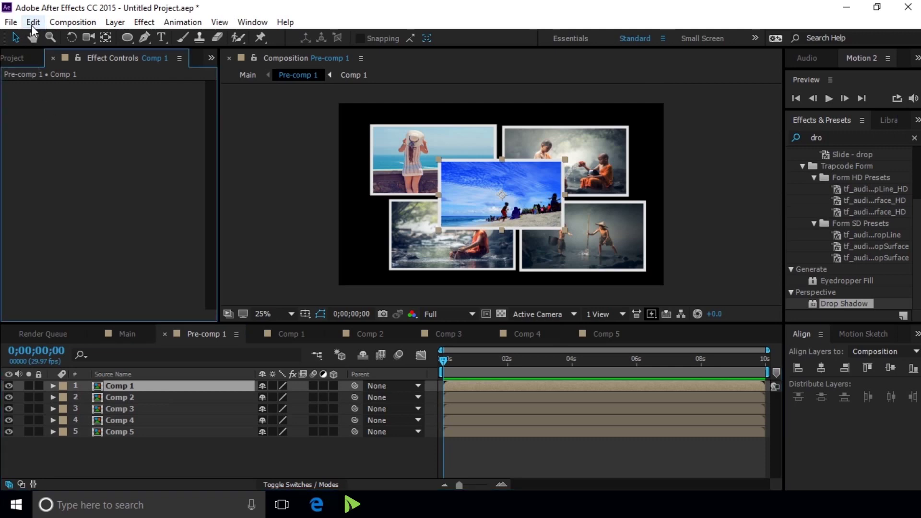
left_click(32, 27)
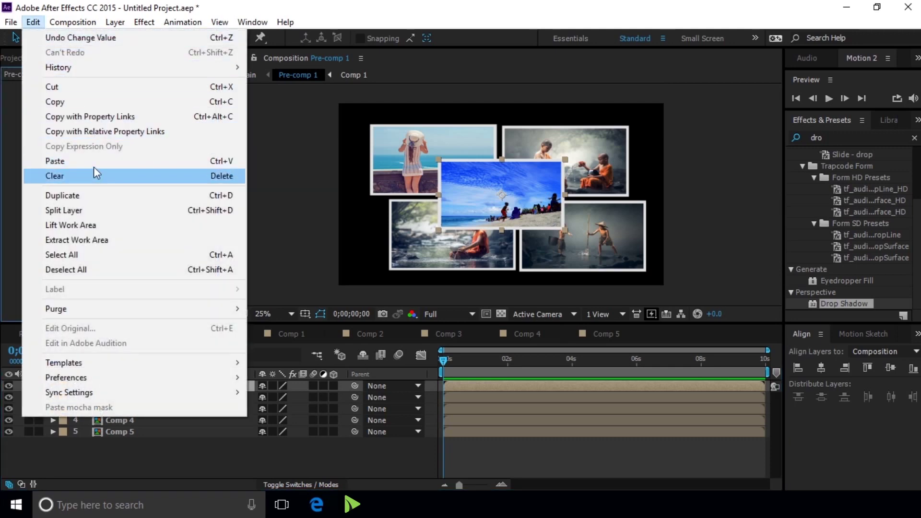
left_click(93, 166)
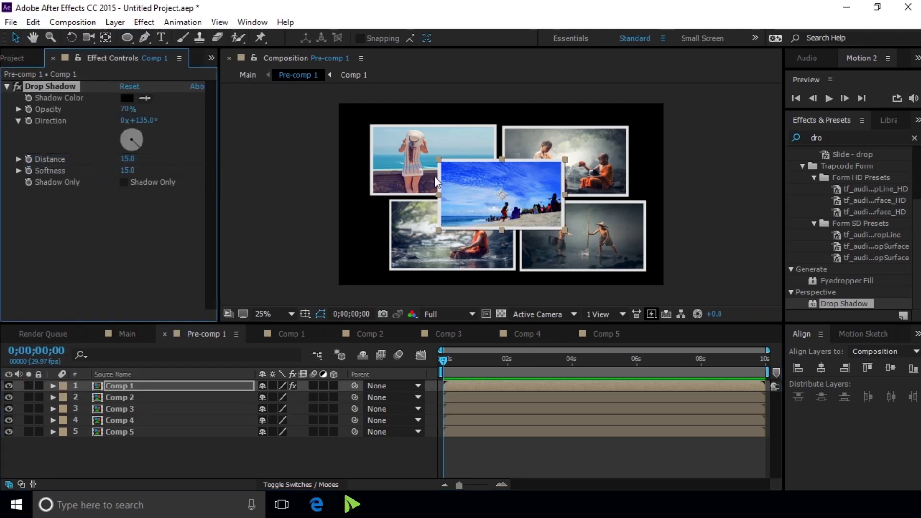
left_click(134, 332)
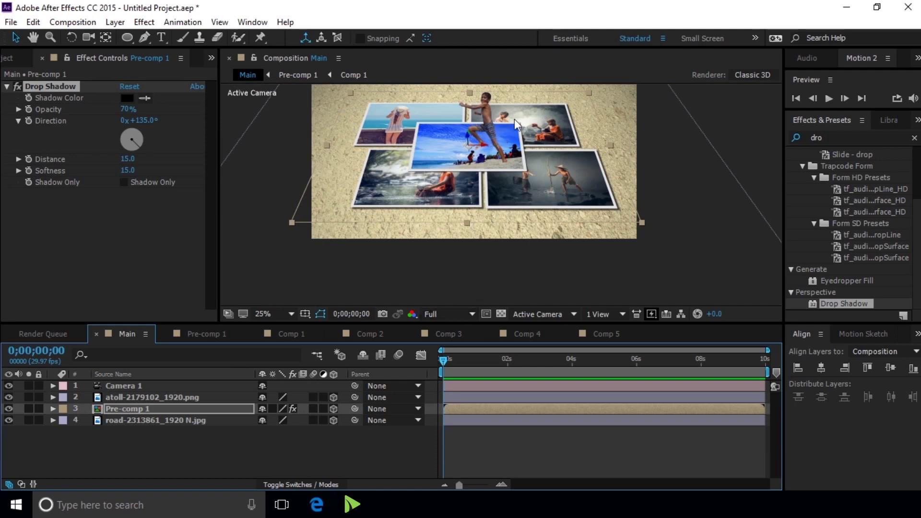
Select the road sand background layer and drag it upward in the viewer
scroll(510, 177, "down", 1)
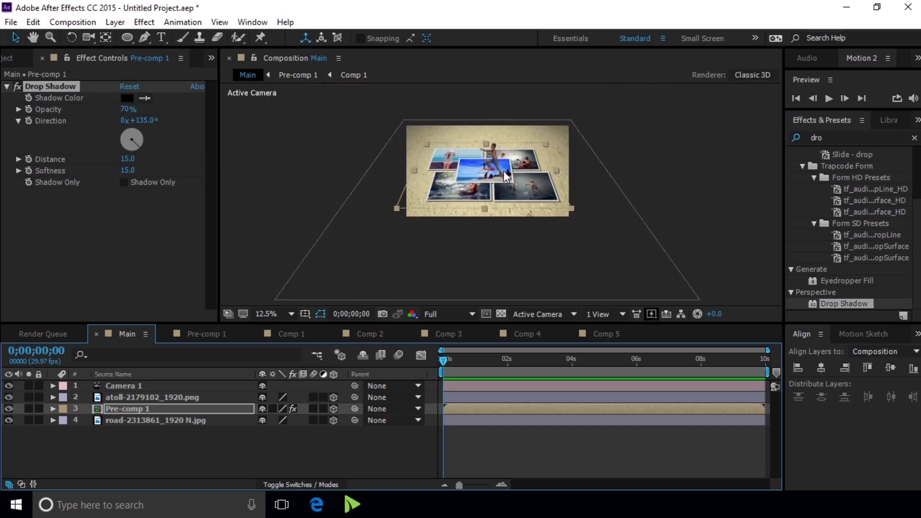
left_click(459, 291)
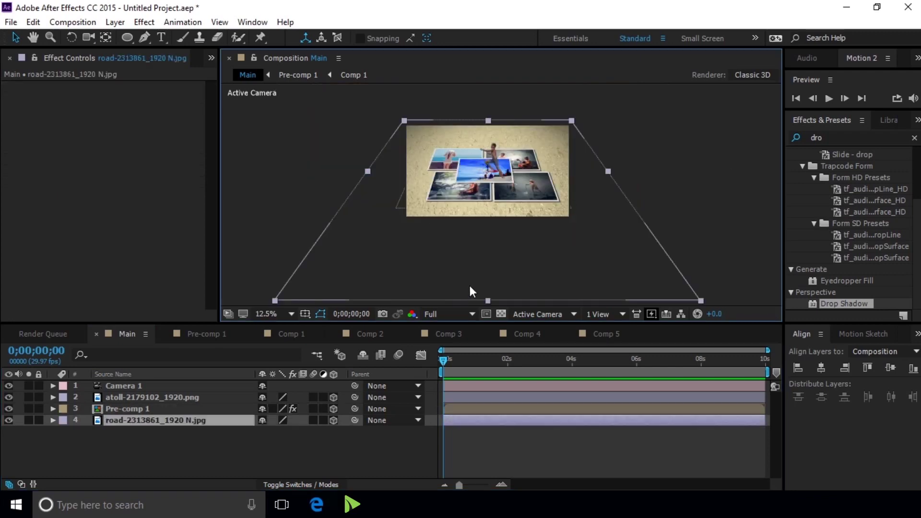
left_click_drag(487, 278, 488, 233)
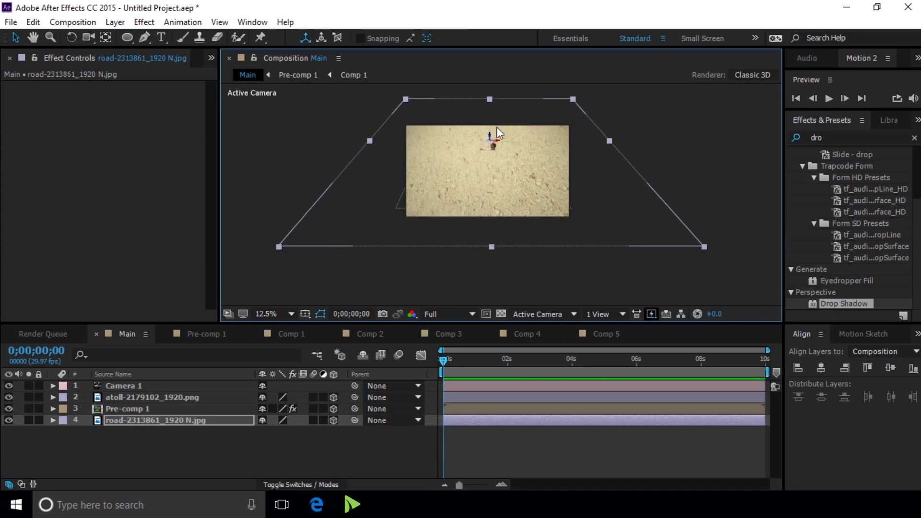
left_click_drag(495, 131, 495, 151)
Set the sand background's Position to 1027.7, 221.1, 399.8, pushing it back and sideways
key("p")
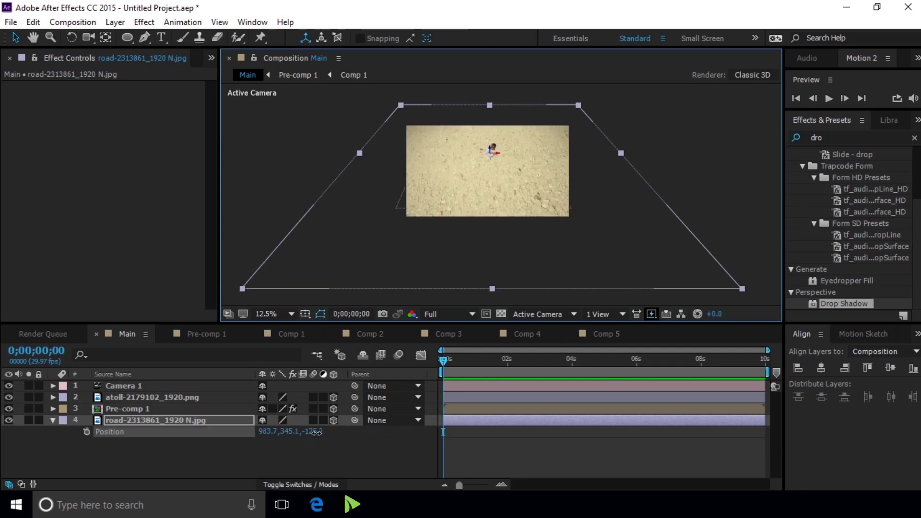
mouse_move(317, 432)
left_mouse_down()
mouse_move(766, 433)
mouse_move(580, 419)
left_mouse_up()
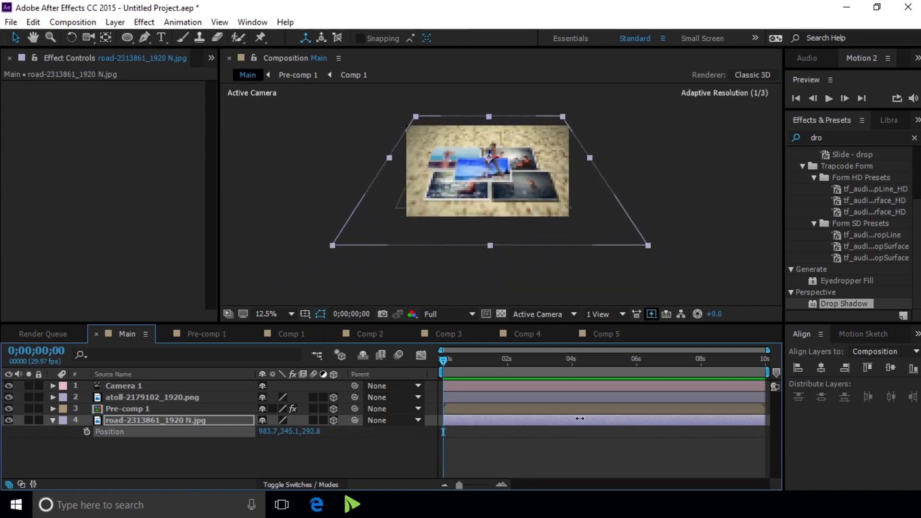
left_click_drag(580, 418, 581, 416)
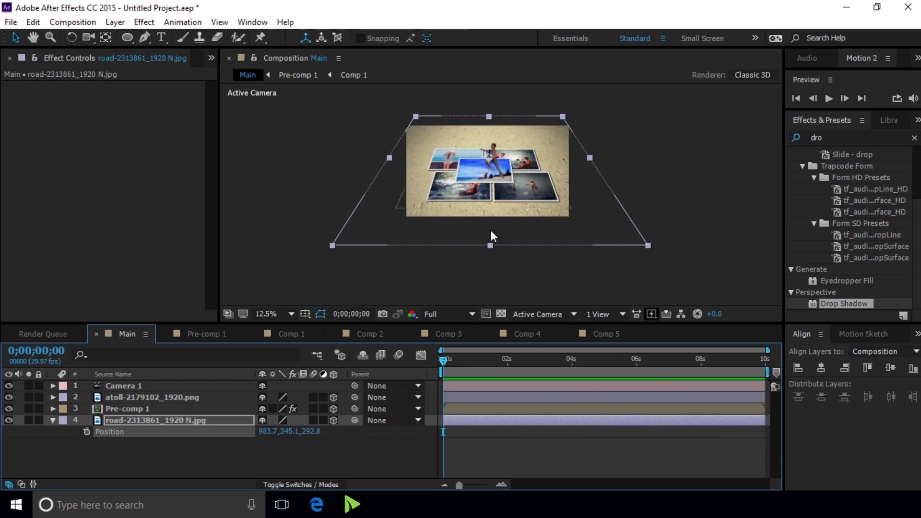
left_click_drag(589, 158, 617, 156)
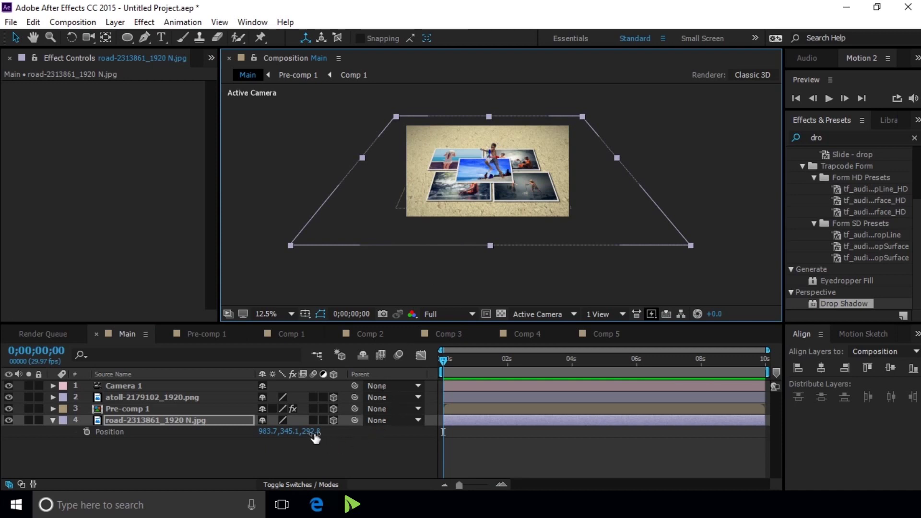
left_click_drag(309, 432, 360, 427)
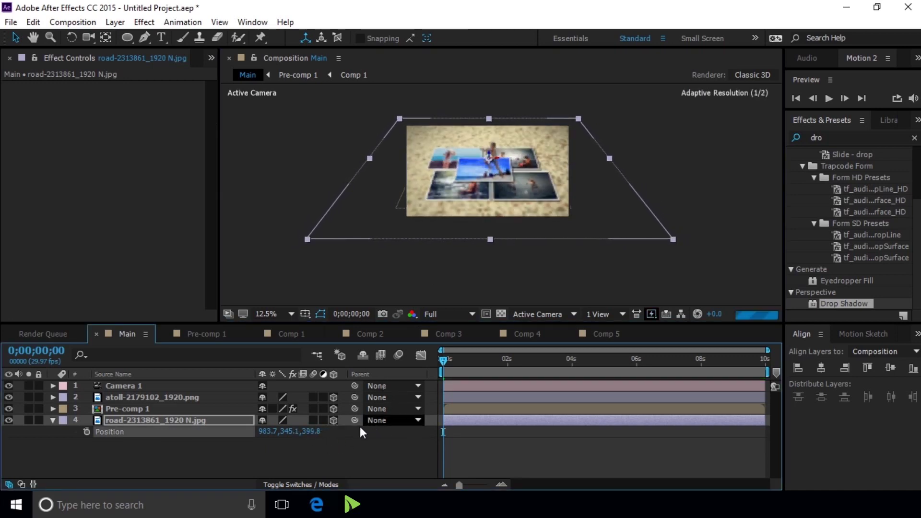
left_click_drag(271, 436, 303, 430)
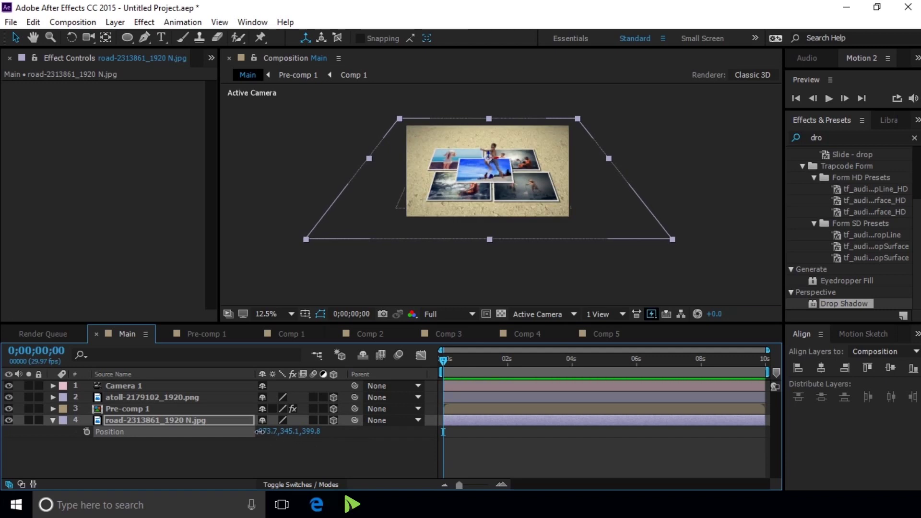
mouse_move(303, 431)
left_mouse_down()
mouse_move(299, 439)
mouse_move(207, 427)
mouse_move(224, 429)
left_mouse_up()
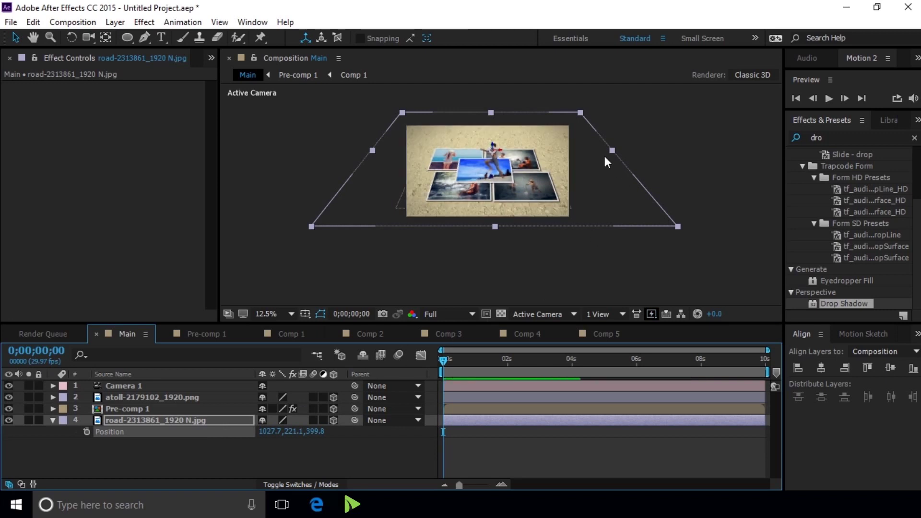
key("period")
key("comma")
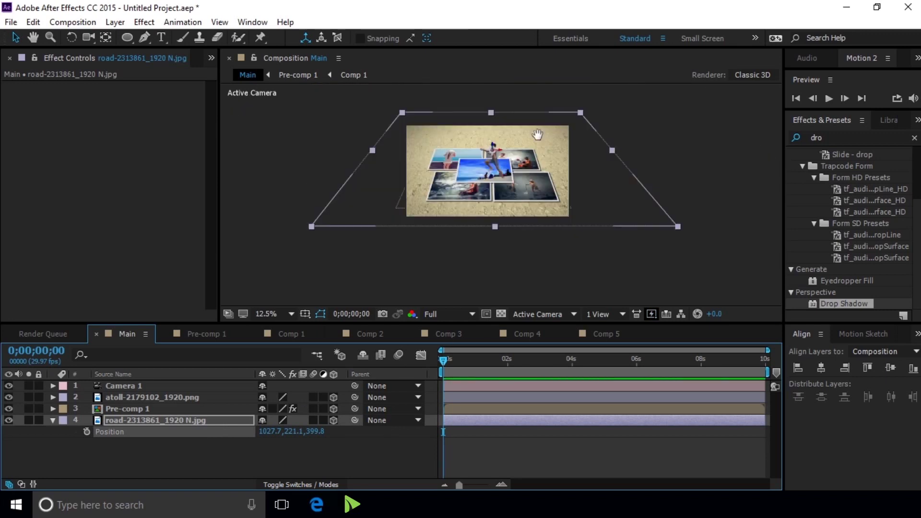
key("h")
key("period")
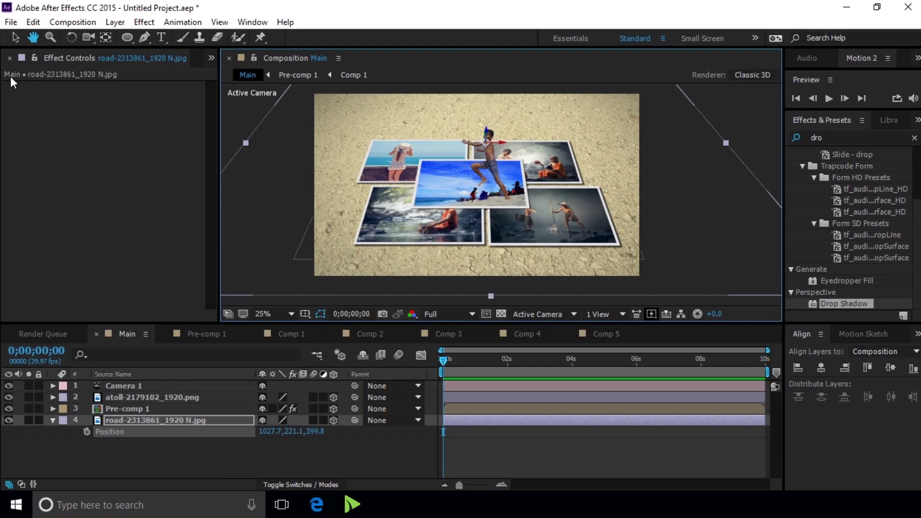
left_click(15, 37)
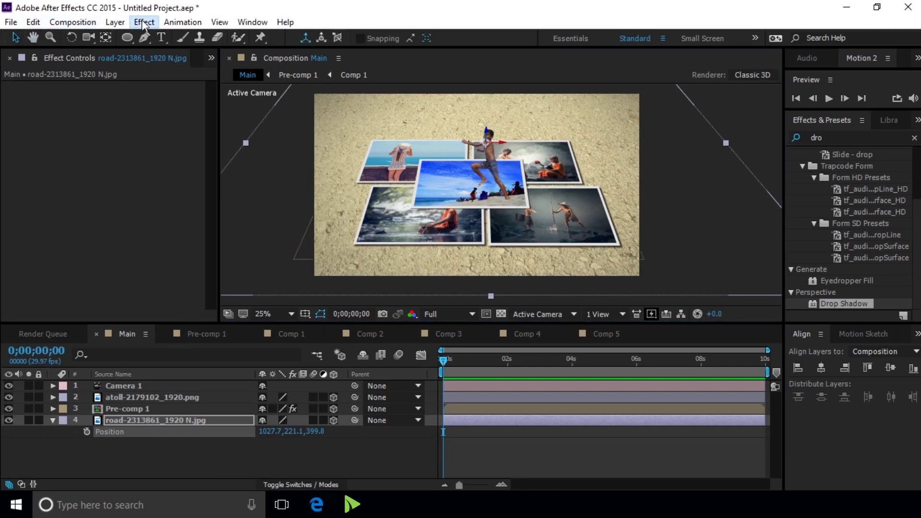
Apply Gaussian Blur to the road sand layer with Blurriness set to 4.0
left_click(144, 22)
mouse_move(221, 125)
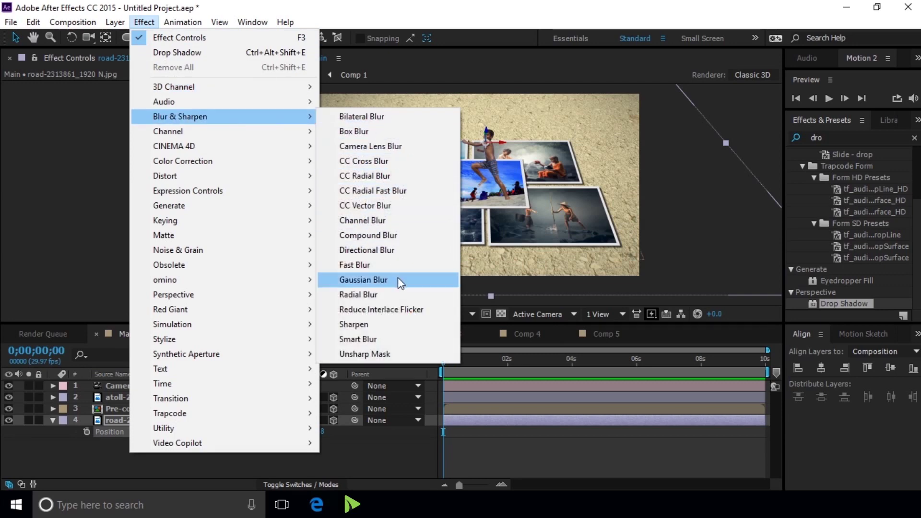
left_click(364, 280)
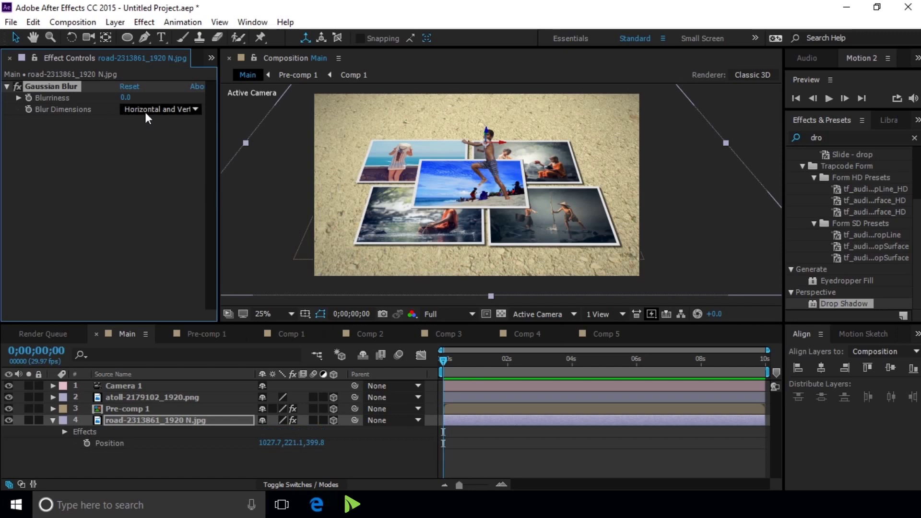
left_click_drag(126, 98, 164, 107)
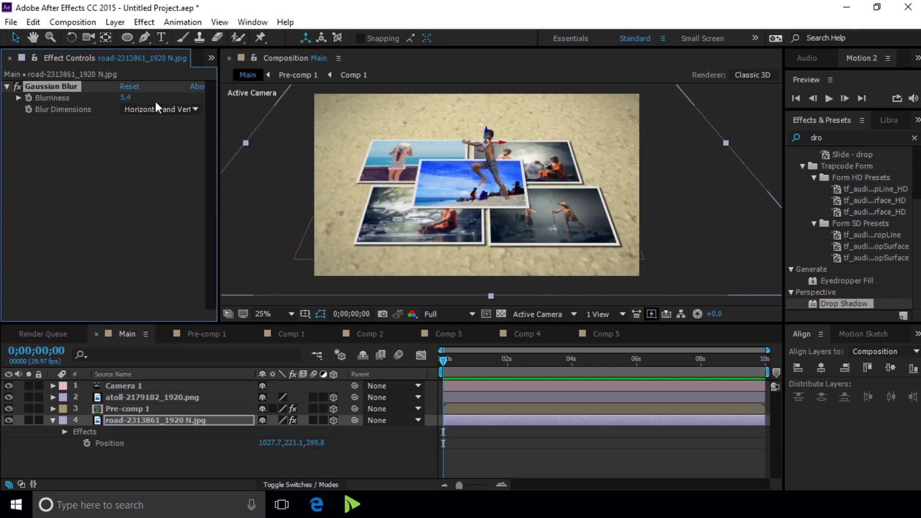
left_click(126, 97)
type("4")
key("Return")
left_click(123, 386)
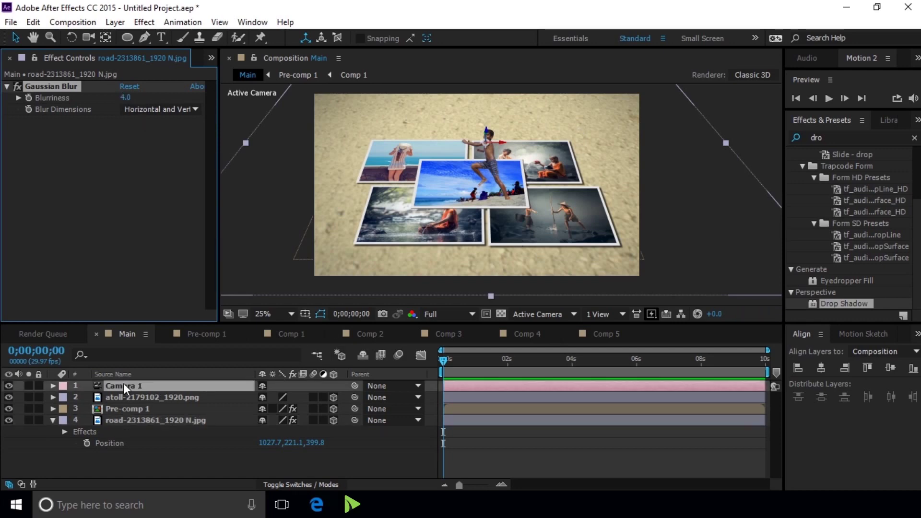
Start keyframing Camera 1's Position at frame zero and shift the camera to the right
key("p")
left_click(87, 398)
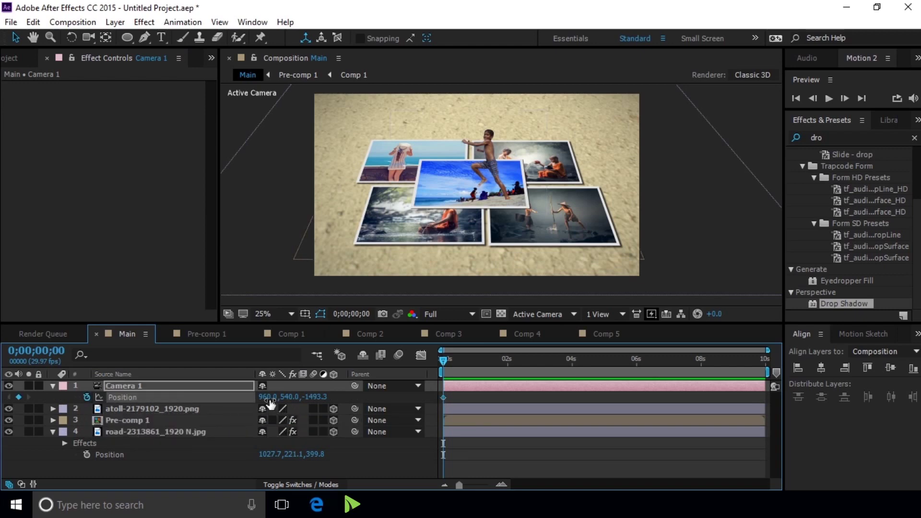
left_click_drag(263, 397, 424, 387)
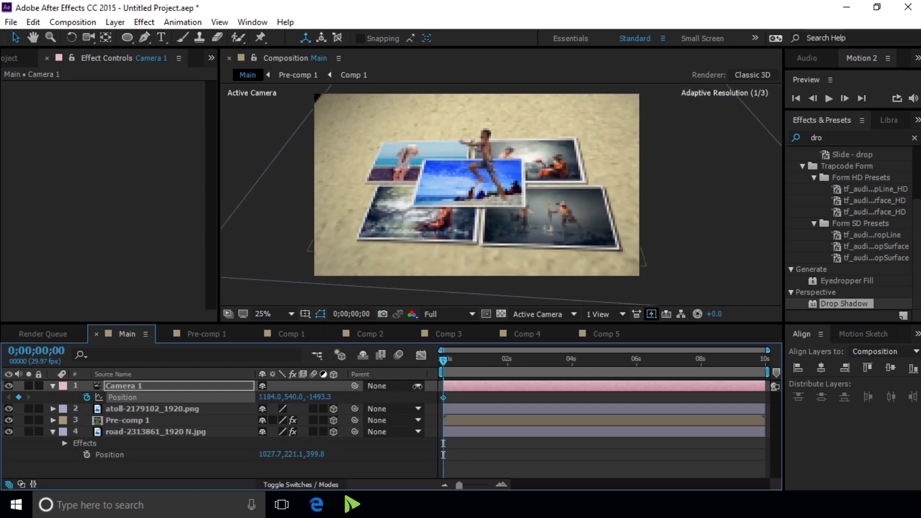
left_click_drag(429, 385, 488, 386)
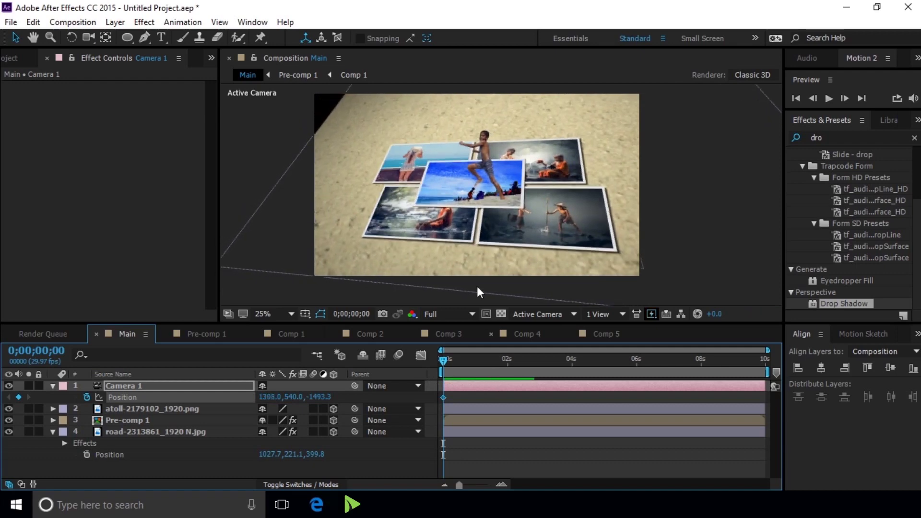
key("comma")
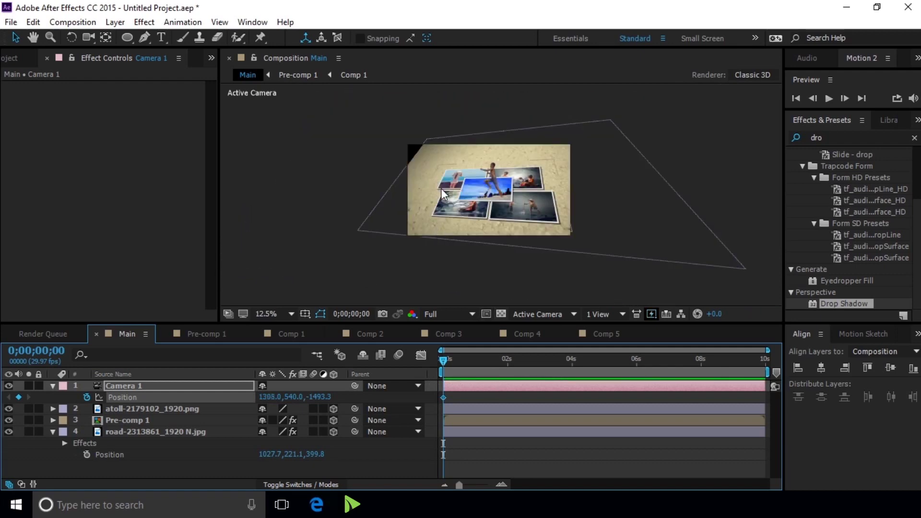
Enlarge the sand background to fill the frame, then keyframe Camera 1's end Position at 917, 540, -1493.3
left_click(626, 197)
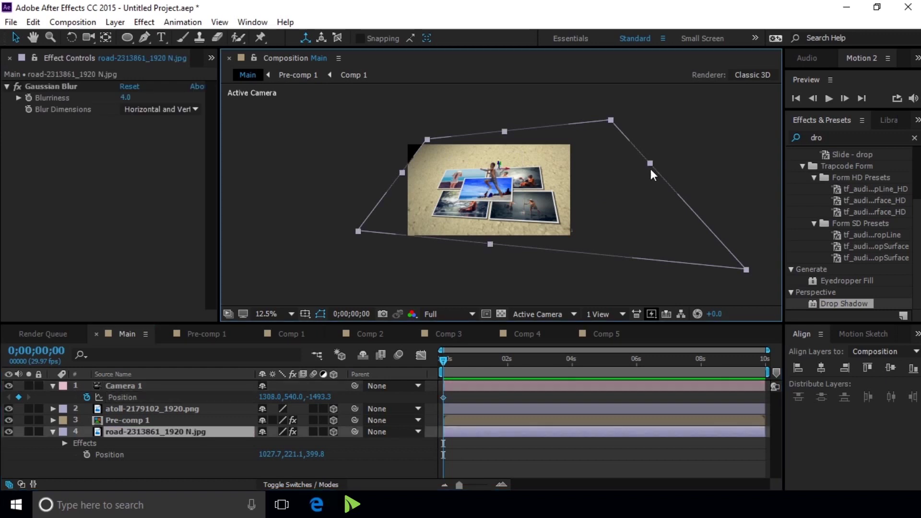
left_click_drag(651, 164, 657, 162)
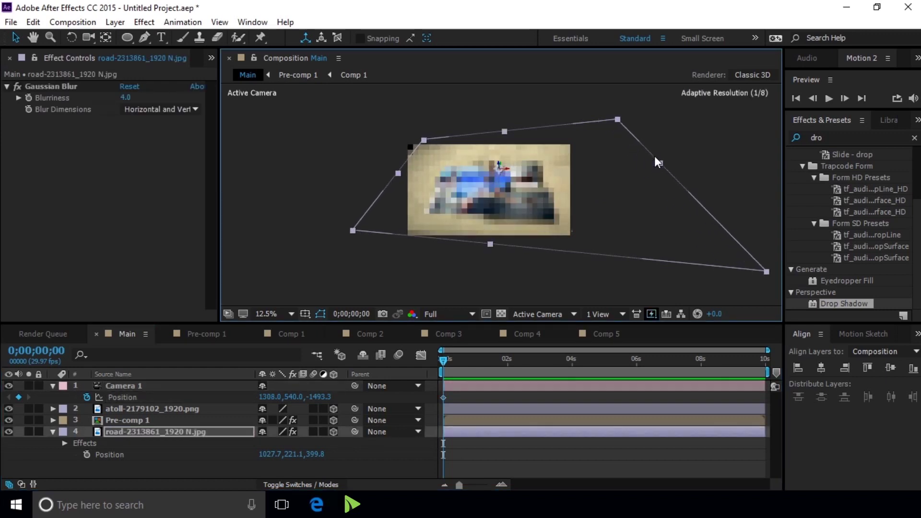
left_click_drag(646, 180, 627, 179)
left_click_drag(469, 241, 465, 254)
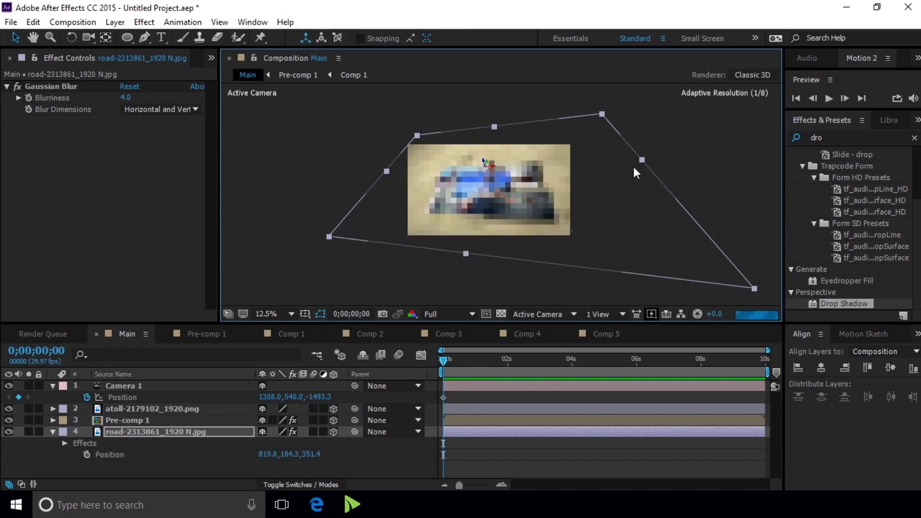
left_click_drag(641, 160, 657, 160)
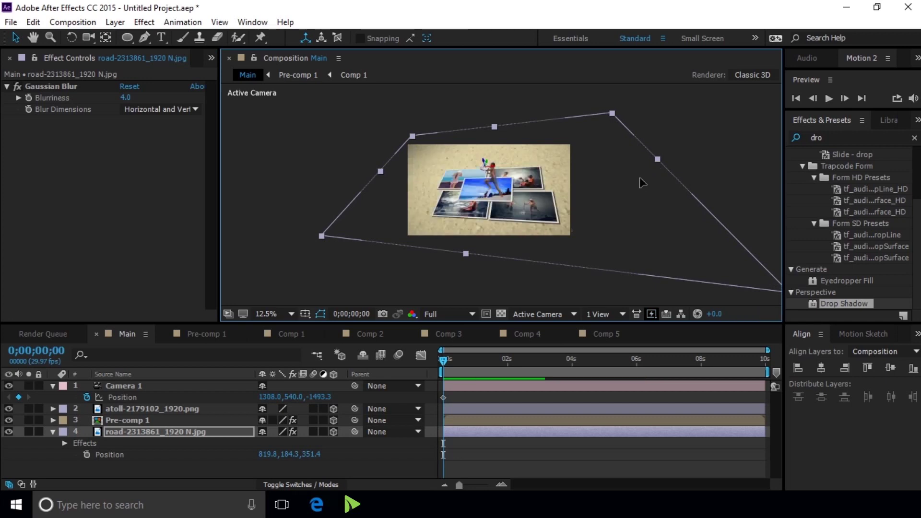
left_click_drag(640, 177, 630, 179)
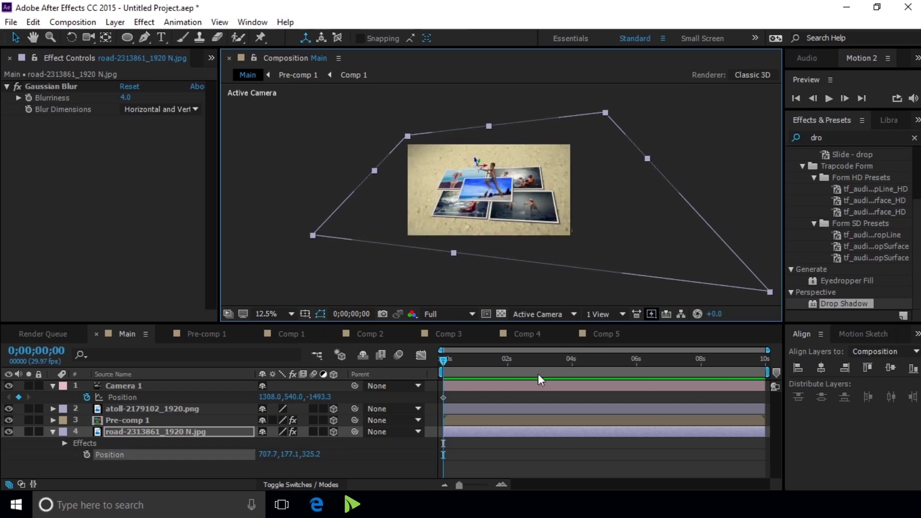
mouse_move(448, 364)
left_mouse_down()
mouse_move(687, 352)
mouse_move(758, 360)
left_mouse_up()
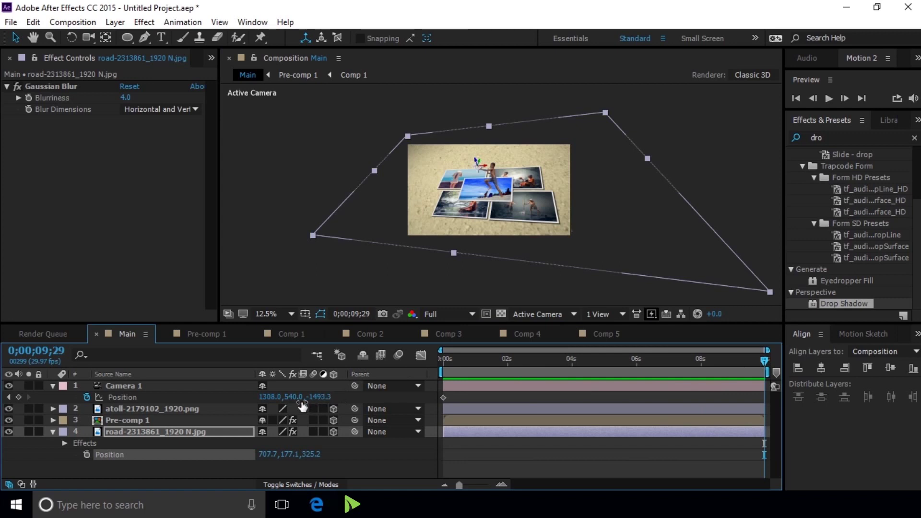
mouse_move(268, 398)
left_mouse_down()
mouse_move(305, 398)
mouse_move(129, 398)
mouse_move(66, 410)
left_mouse_up()
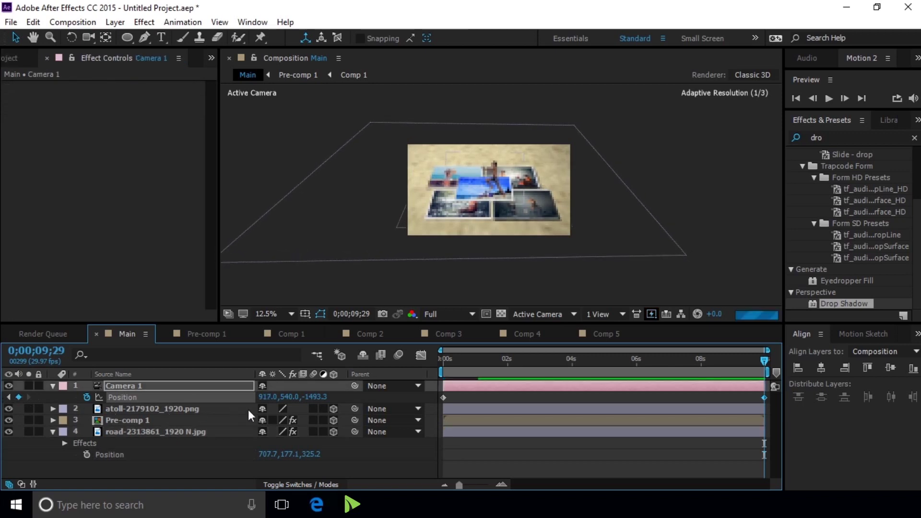
Fine-tune Camera 1's end keyframe X position to 724
left_click_drag(267, 397, 111, 396)
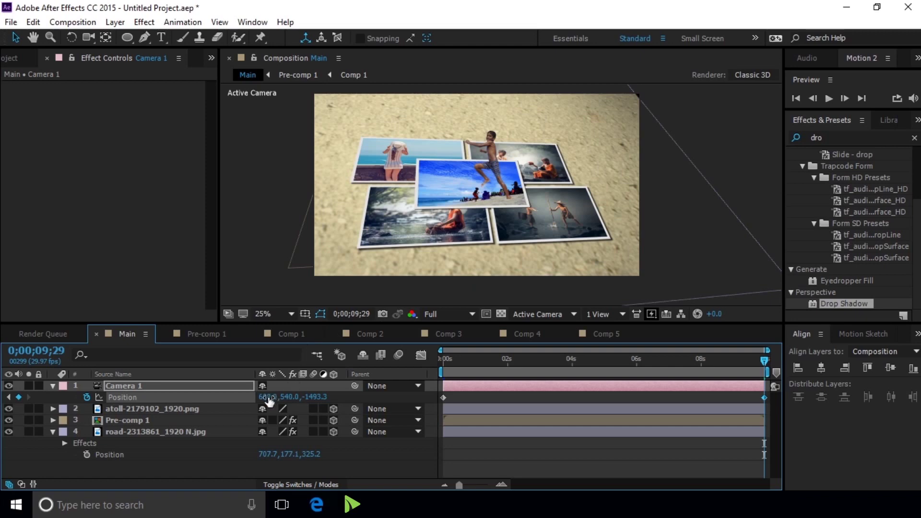
left_click_drag(268, 400, 263, 397)
left_click_drag(259, 397, 291, 397)
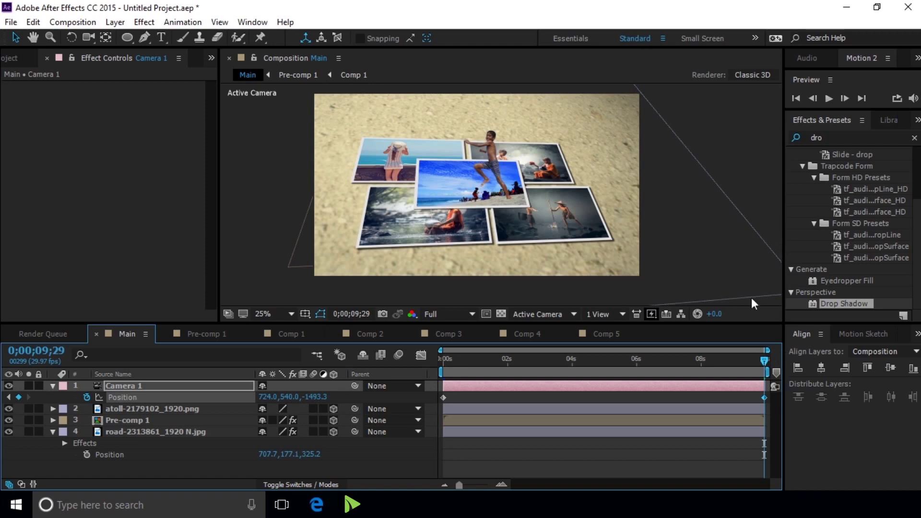
left_click_drag(765, 361, 530, 359)
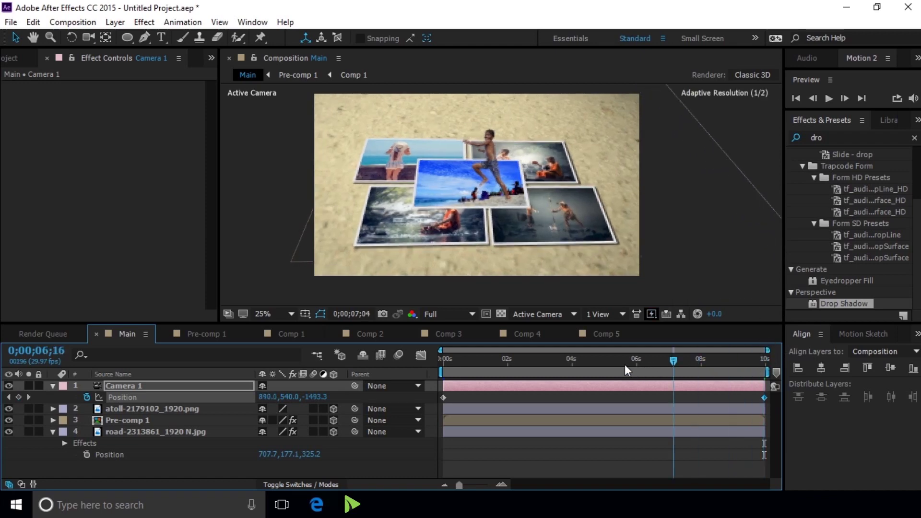
mouse_move(471, 344)
left_mouse_down()
mouse_move(397, 337)
mouse_move(790, 338)
mouse_move(417, 338)
left_mouse_up()
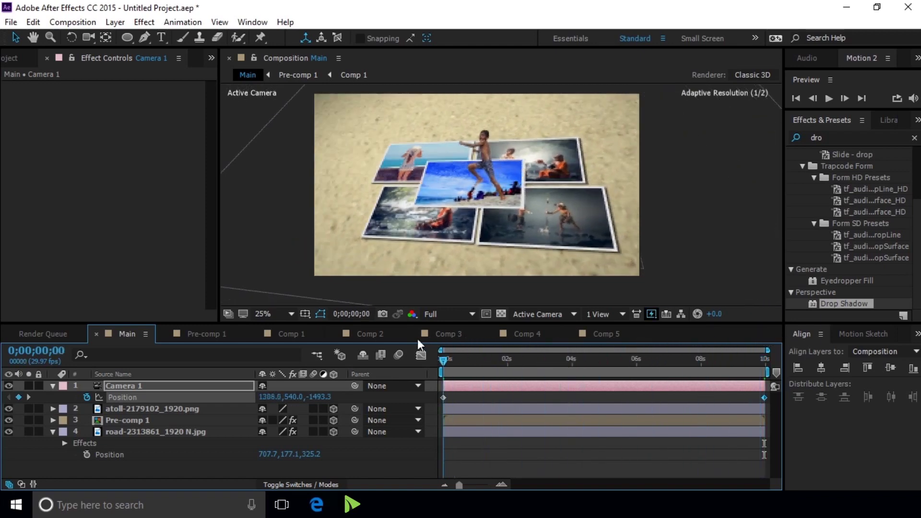
Enable Draft 3D and adjust Camera 1's starting height
left_click(340, 355)
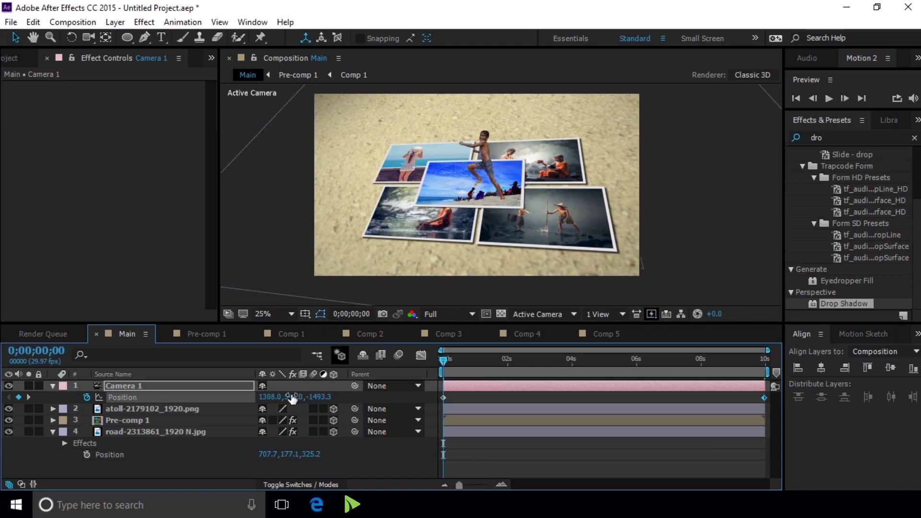
mouse_move(288, 396)
left_mouse_down()
mouse_move(270, 393)
mouse_move(424, 382)
left_mouse_up()
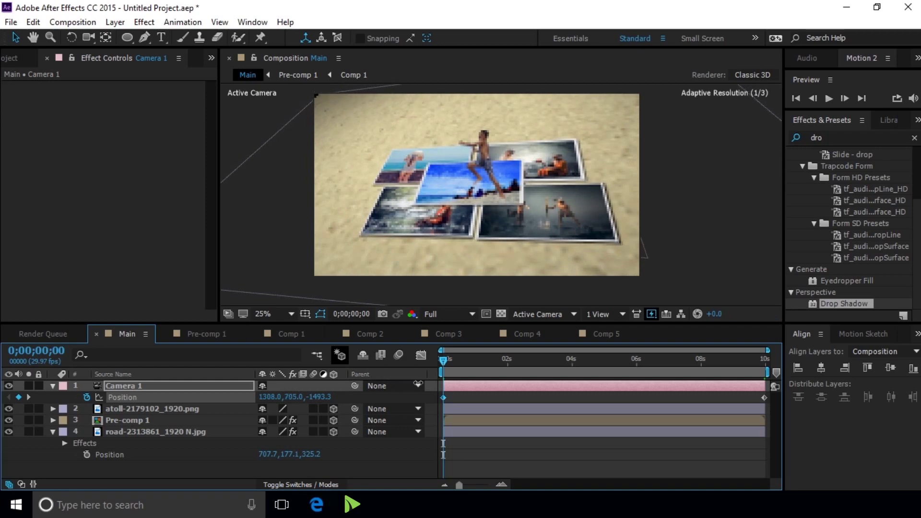
left_click_drag(424, 382, 382, 375)
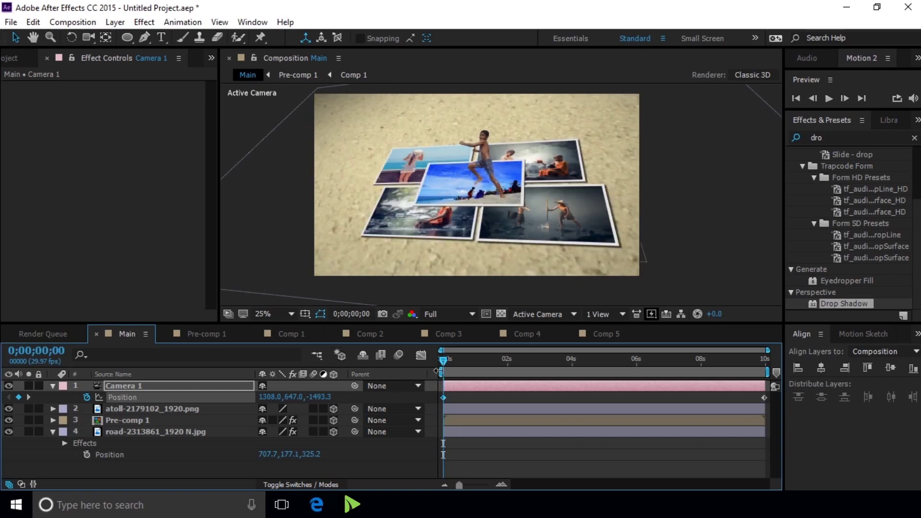
Lower Camera 1's end Position to 724, 841, -1493.3
left_click_drag(444, 364, 772, 366)
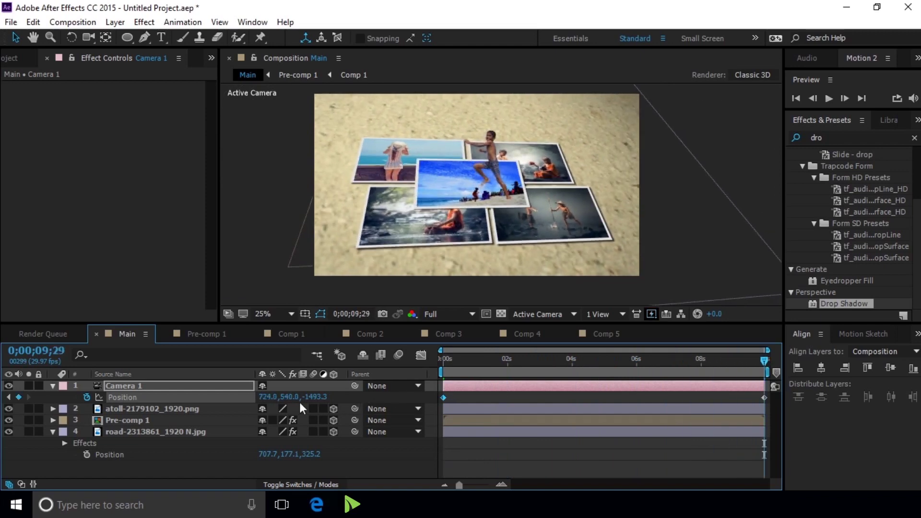
left_click_drag(282, 397, 508, 384)
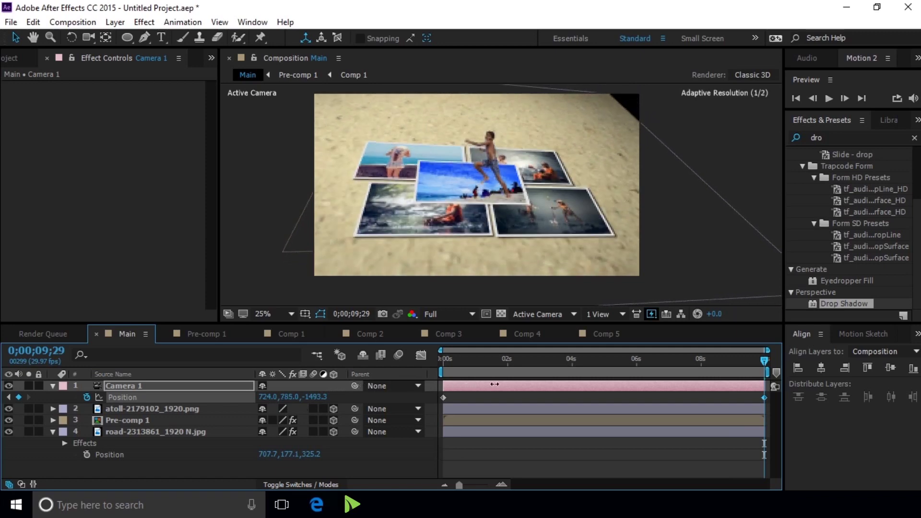
left_click_drag(508, 385, 510, 385)
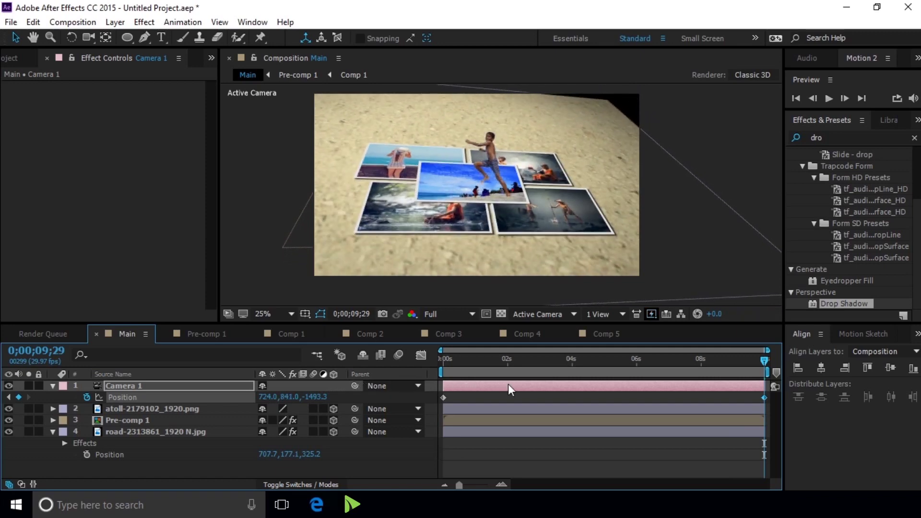
key("comma")
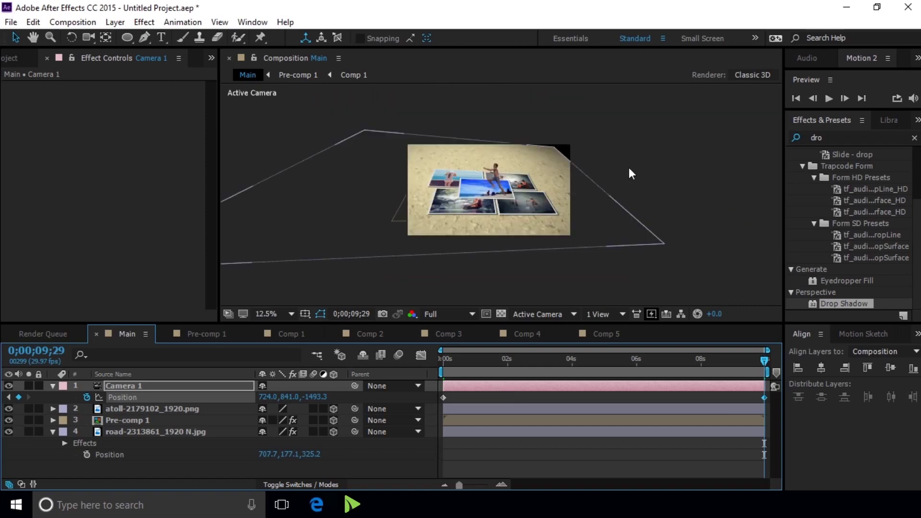
Extend the sand background's top edge to hide empty corners, then preview the camera sweep
left_click(558, 169)
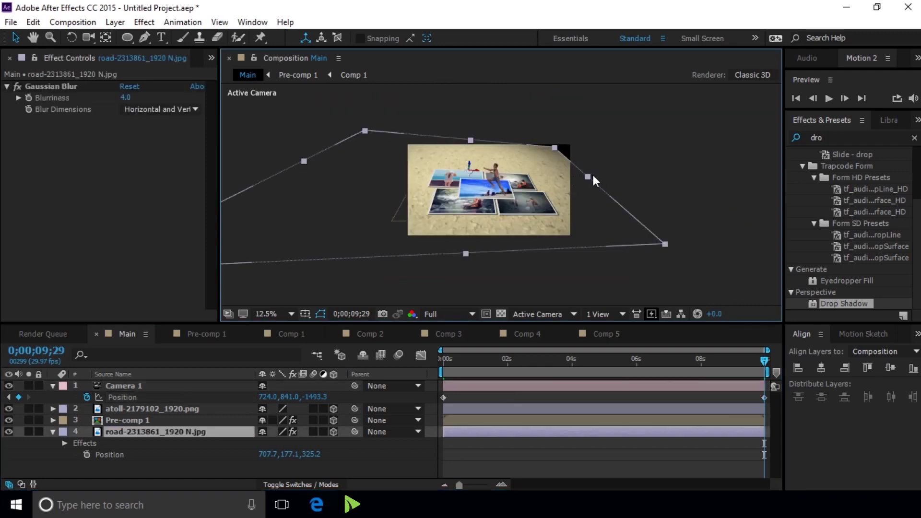
mouse_move(593, 175)
left_mouse_down()
mouse_move(576, 165)
mouse_move(598, 163)
left_mouse_up()
key("ctrl+z")
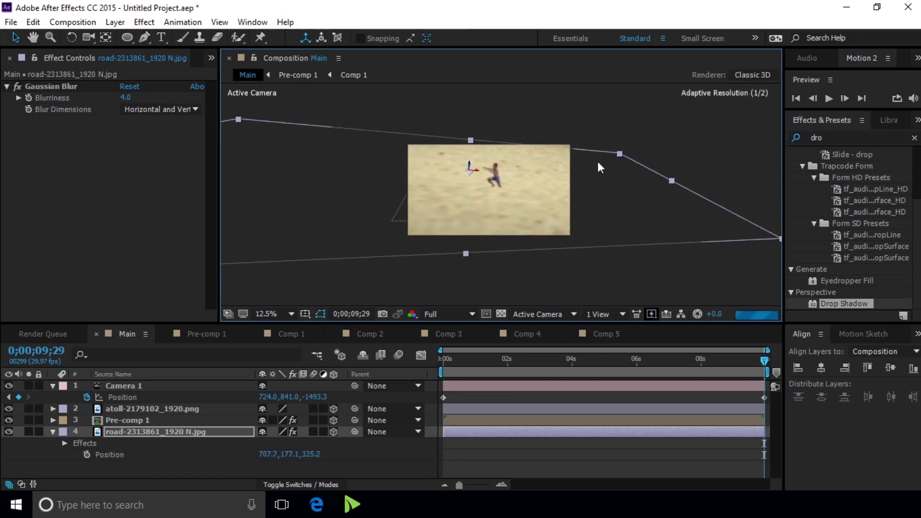
left_click_drag(472, 139, 485, 117)
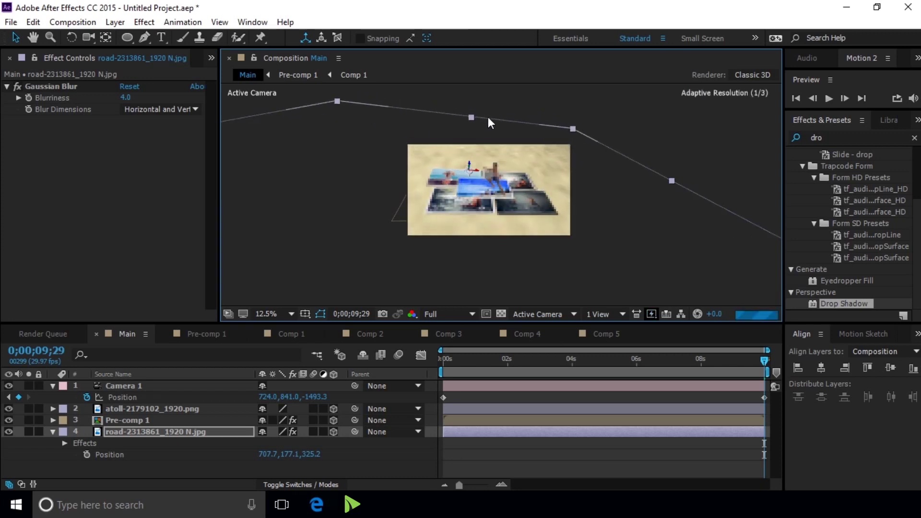
left_click_drag(472, 115, 471, 134)
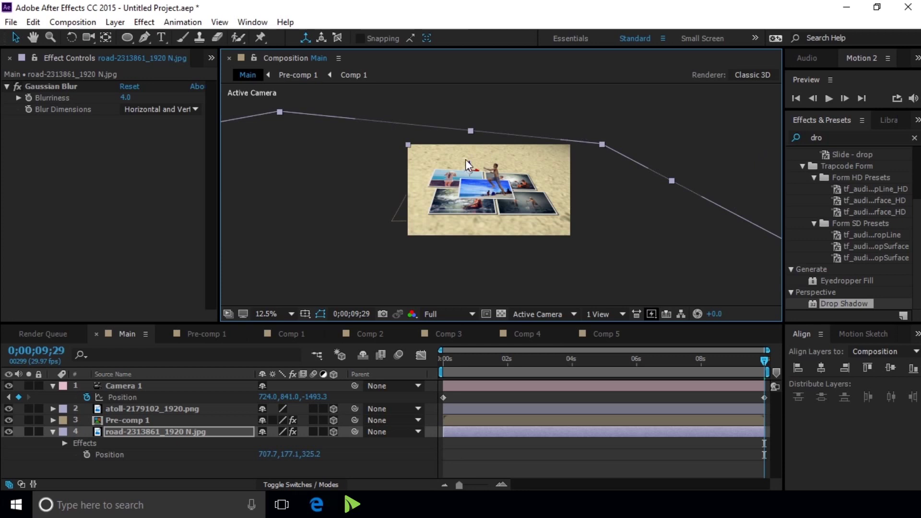
key("period")
left_click(829, 99)
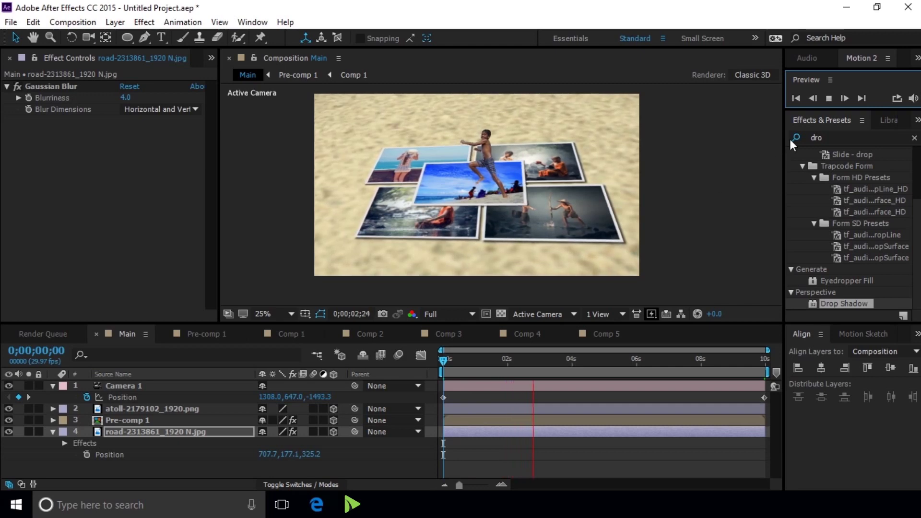
Add the expression wiggle(5,0.1) to Camera 1's Orientation
left_click(829, 95)
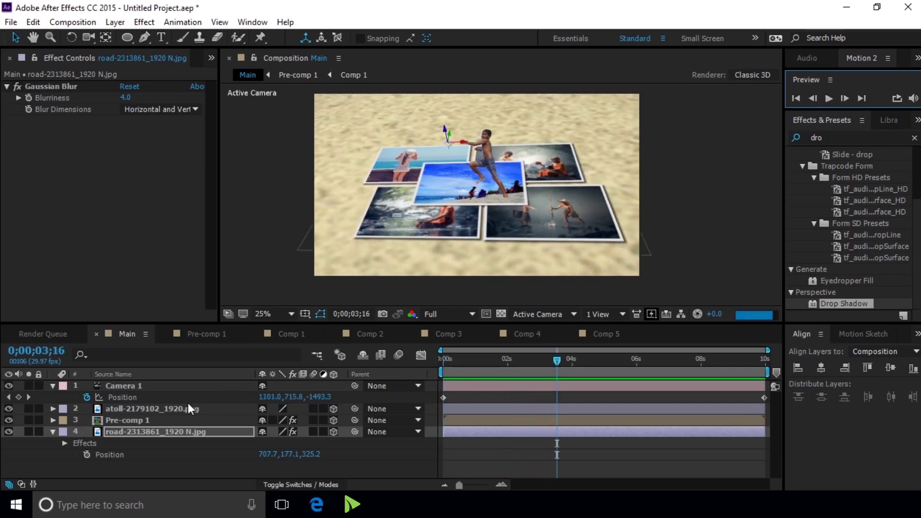
left_click(180, 386)
key("r")
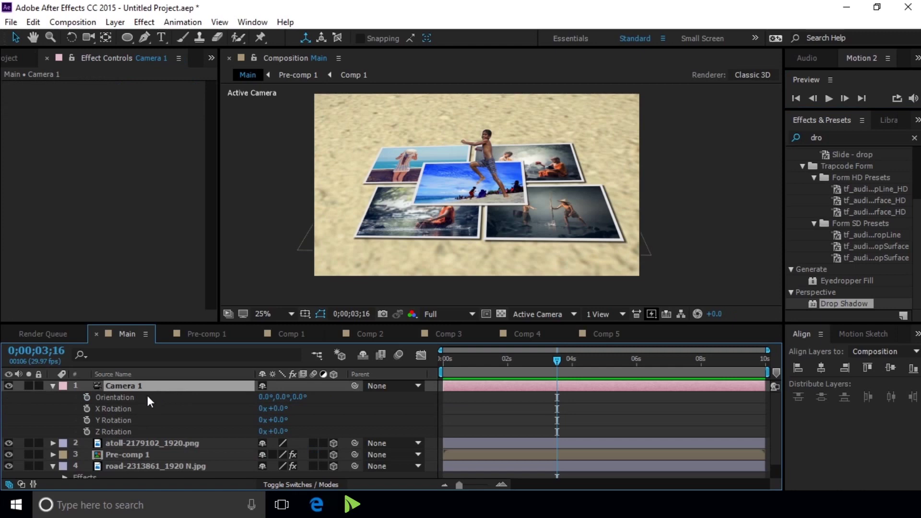
left_click(87, 398, "alt")
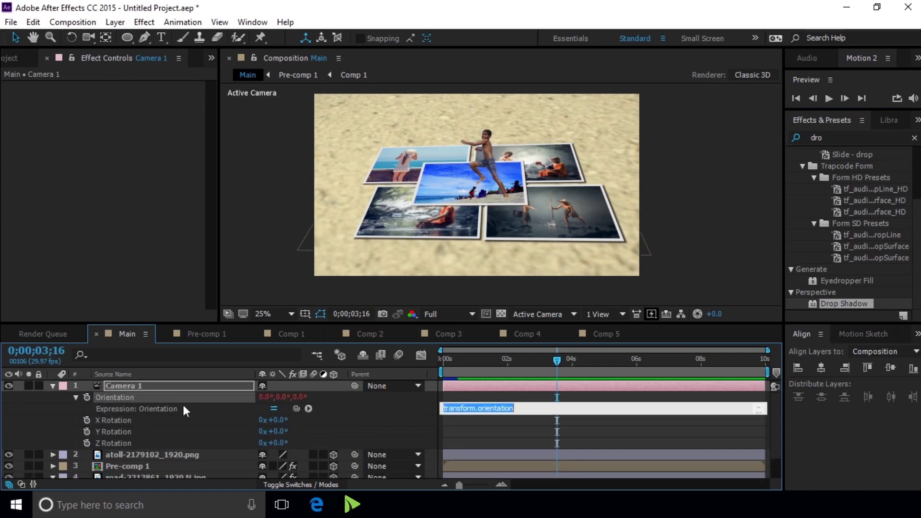
type("wiggle(5,0.1")
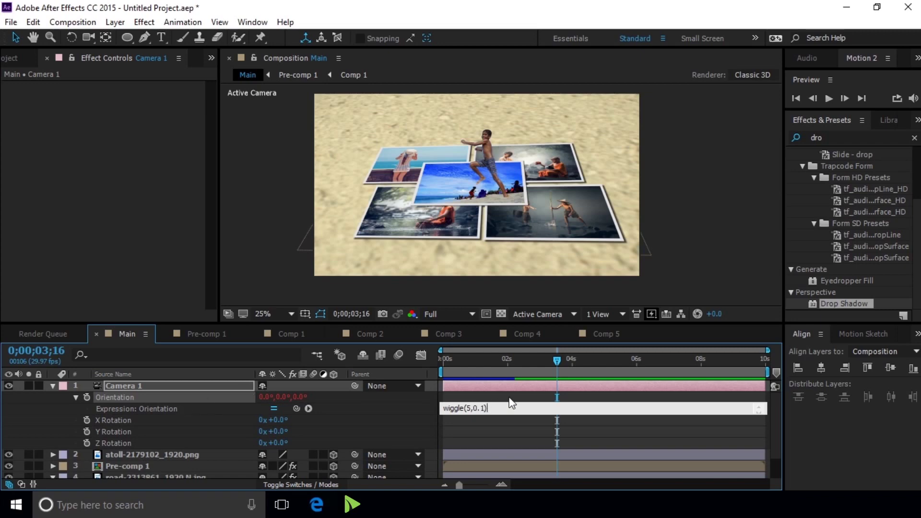
left_click(509, 397)
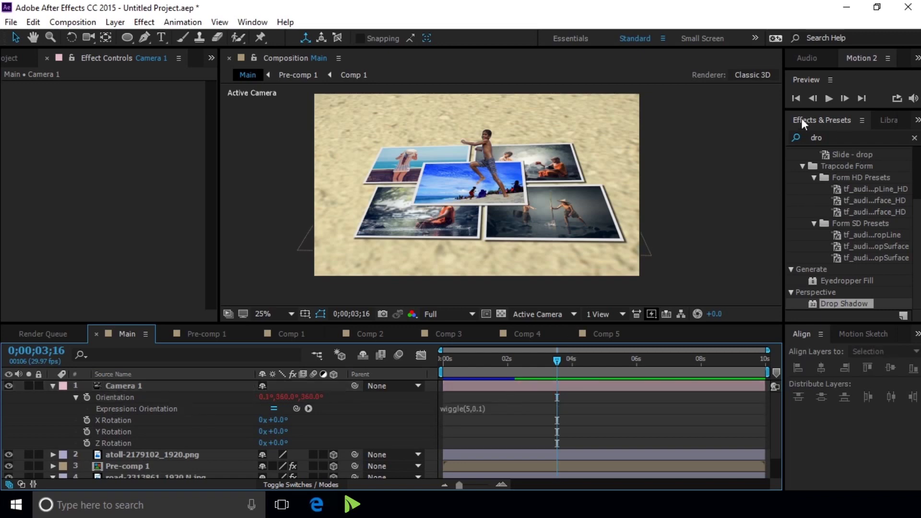